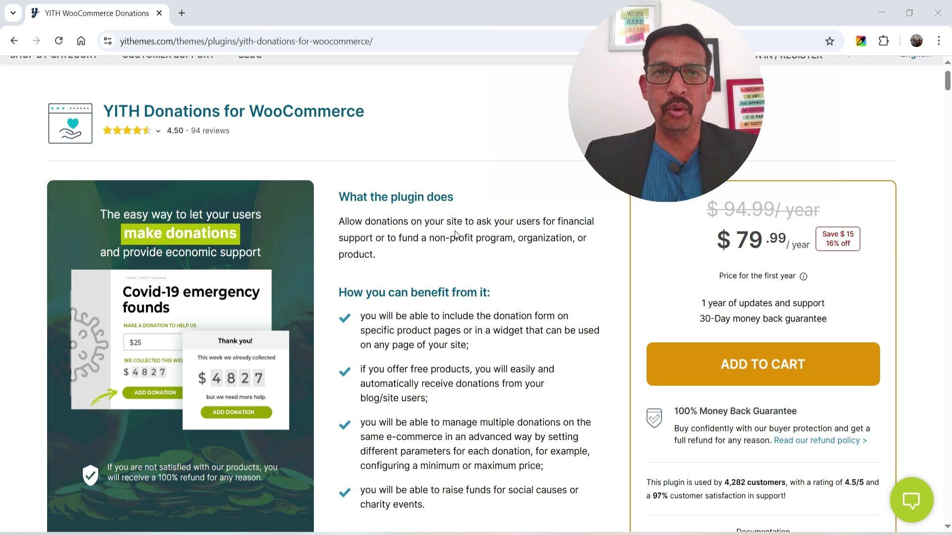
{"action": "scroll", "coordinate": [454, 230], "scroll_direction": "up", "scroll_amount": 2}
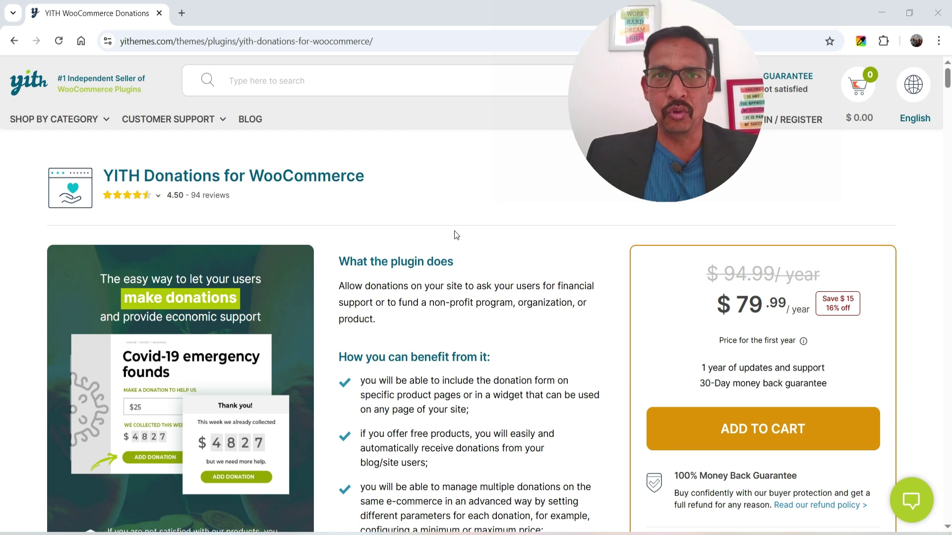
{"action": "scroll", "coordinate": [458, 231], "scroll_direction": "down", "scroll_amount": 3}
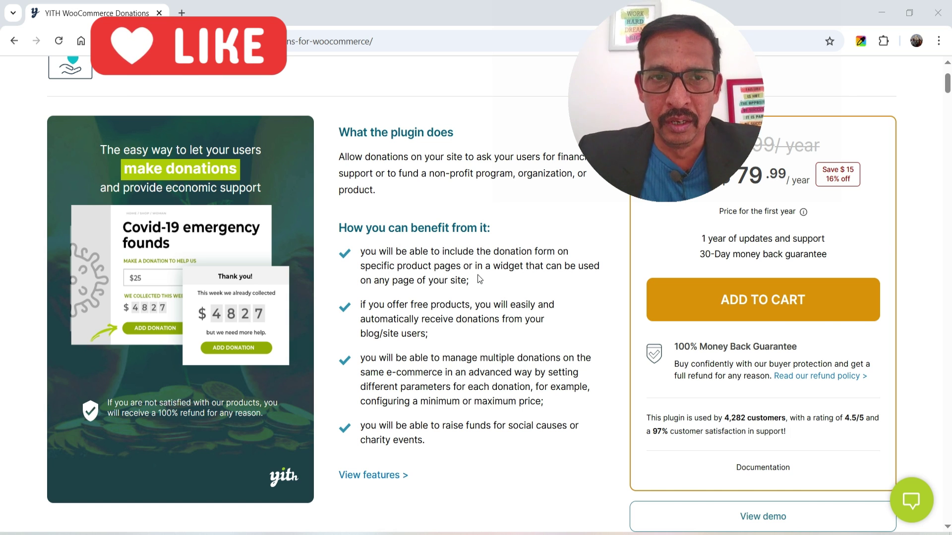
{"action": "scroll", "coordinate": [477, 275], "scroll_direction": "up", "scroll_amount": 3}
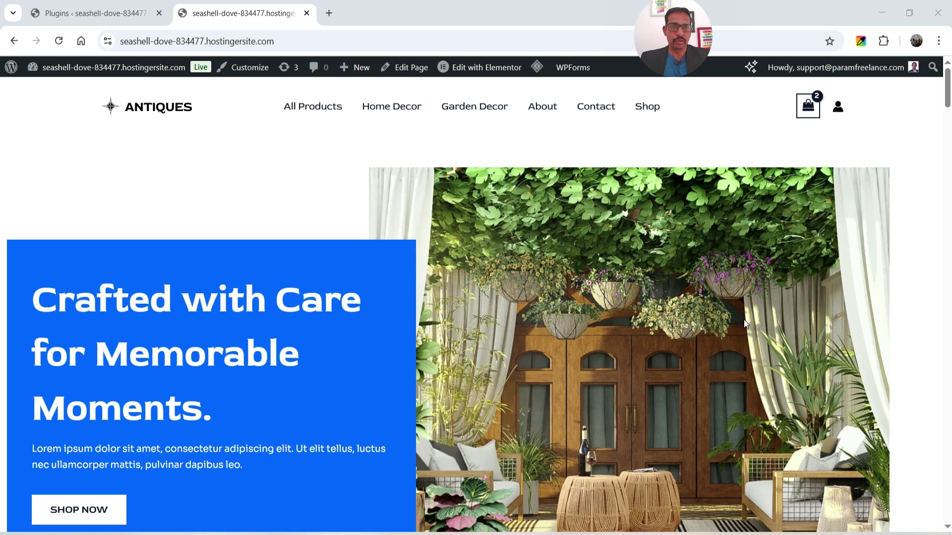
Switch to the site's WordPress plugins page and open the YITH Donations settings
{"action": "left_click", "coordinate": [89, 14]}
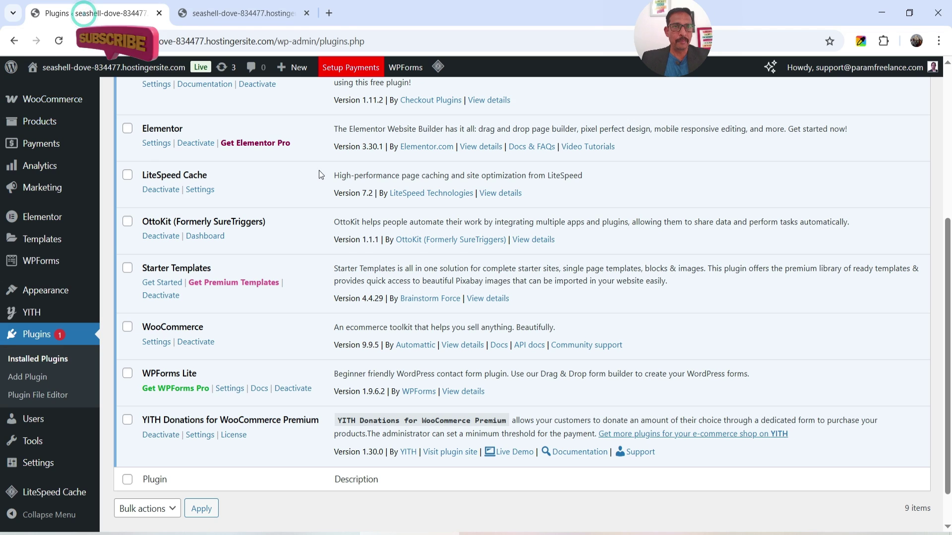
{"action": "scroll", "coordinate": [155, 396], "scroll_direction": "down", "scroll_amount": 2}
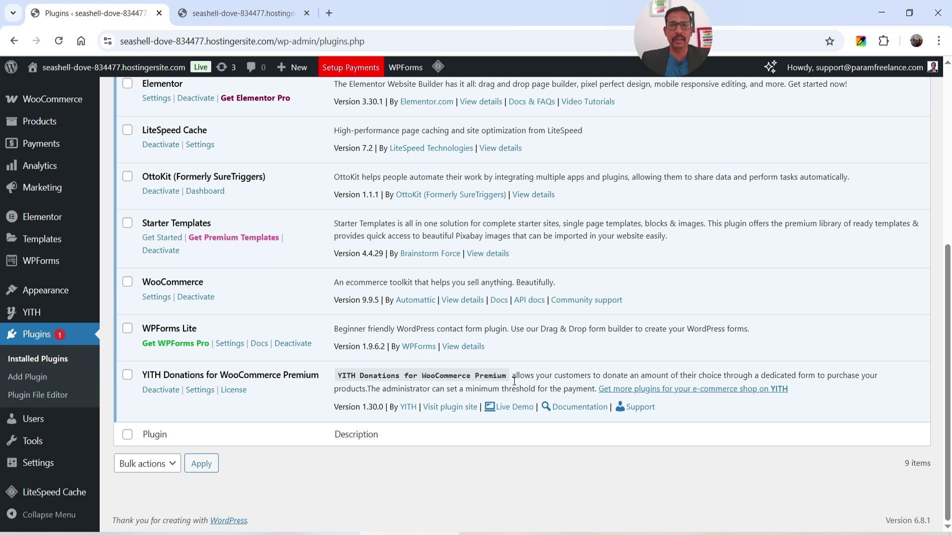
{"action": "scroll", "coordinate": [566, 448], "scroll_direction": "up", "scroll_amount": 4}
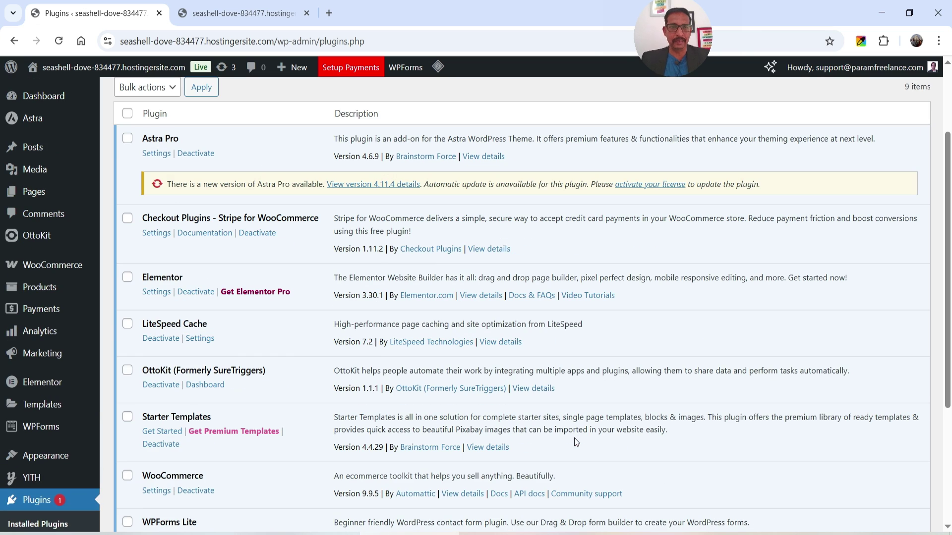
{"action": "mouse_move", "coordinate": [33, 483]}
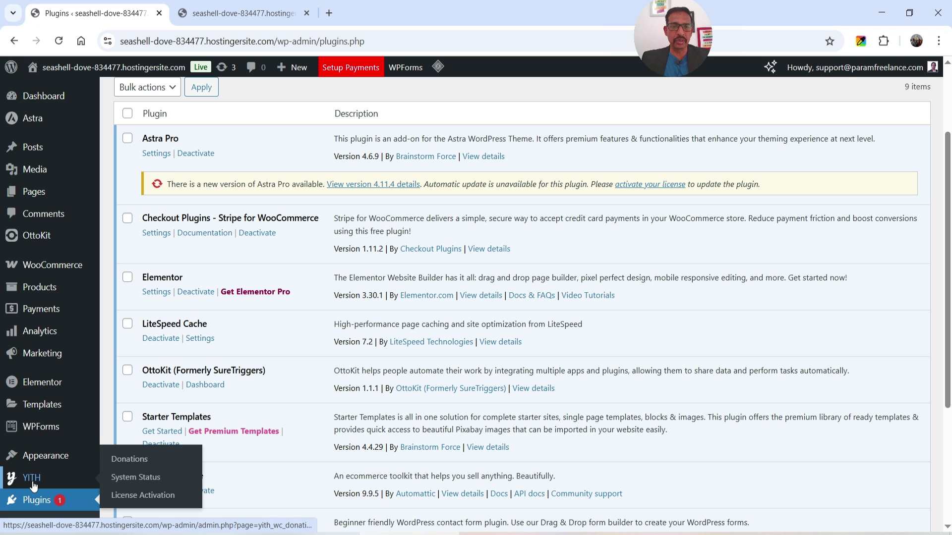
{"action": "left_click", "coordinate": [124, 464]}
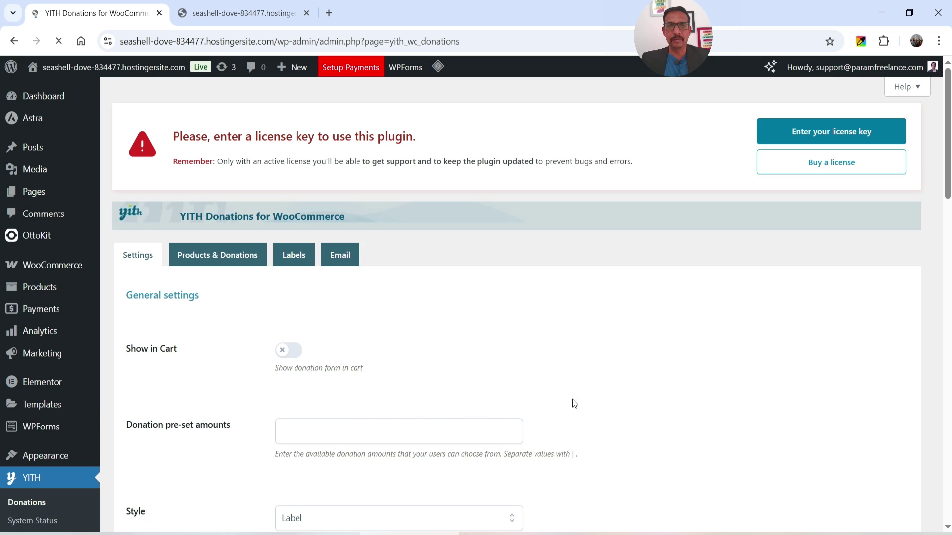
Enable the option that shows the donation form in the cart
{"action": "scroll", "coordinate": [603, 311], "scroll_direction": "down", "scroll_amount": 3}
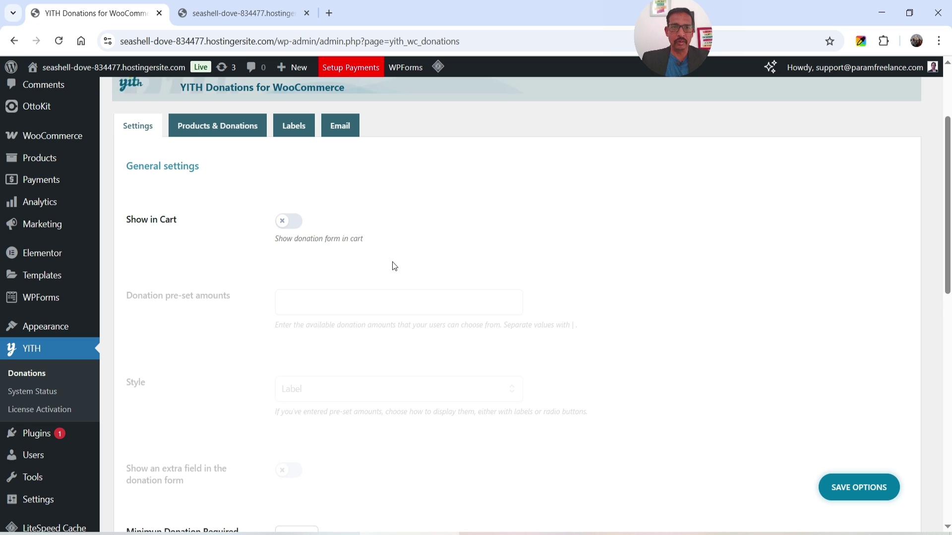
{"action": "left_click", "coordinate": [285, 221]}
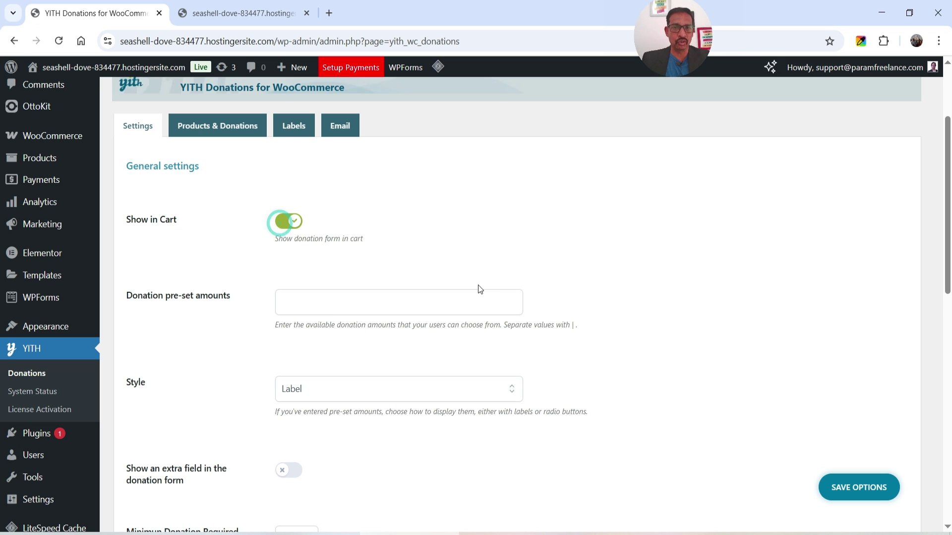
{"action": "scroll", "coordinate": [492, 218], "scroll_direction": "down", "scroll_amount": 3}
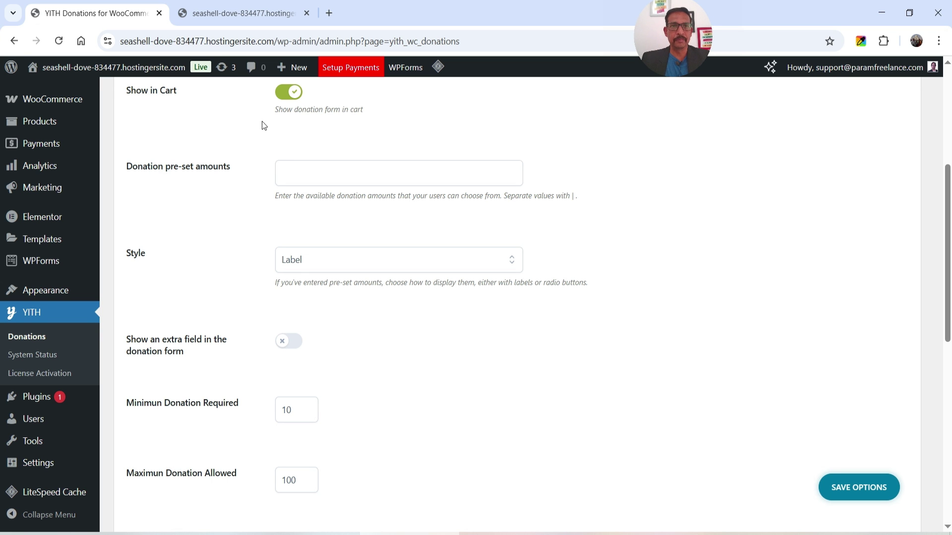
Open the storefront's cart page to inspect its current layout, and return to the donation settings
{"action": "left_click", "coordinate": [218, 14]}
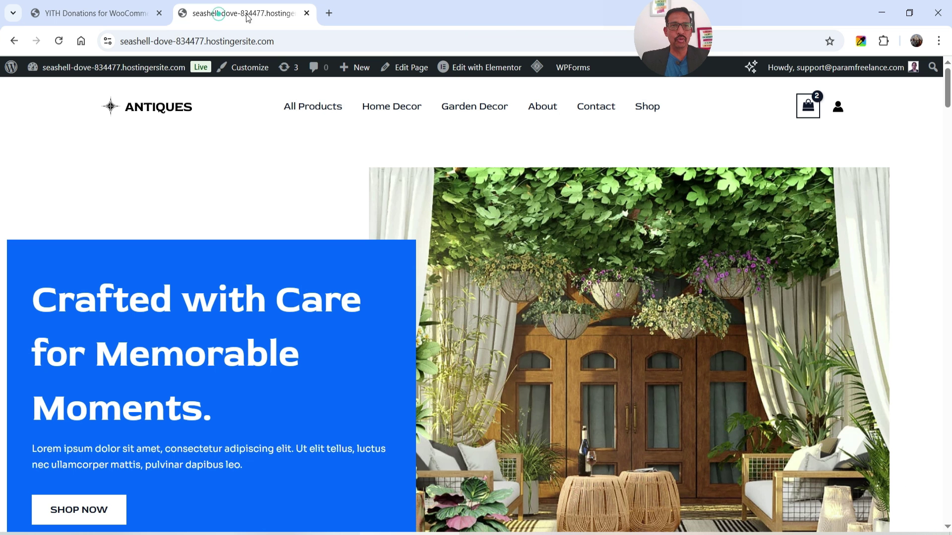
{"action": "left_click", "coordinate": [814, 108]}
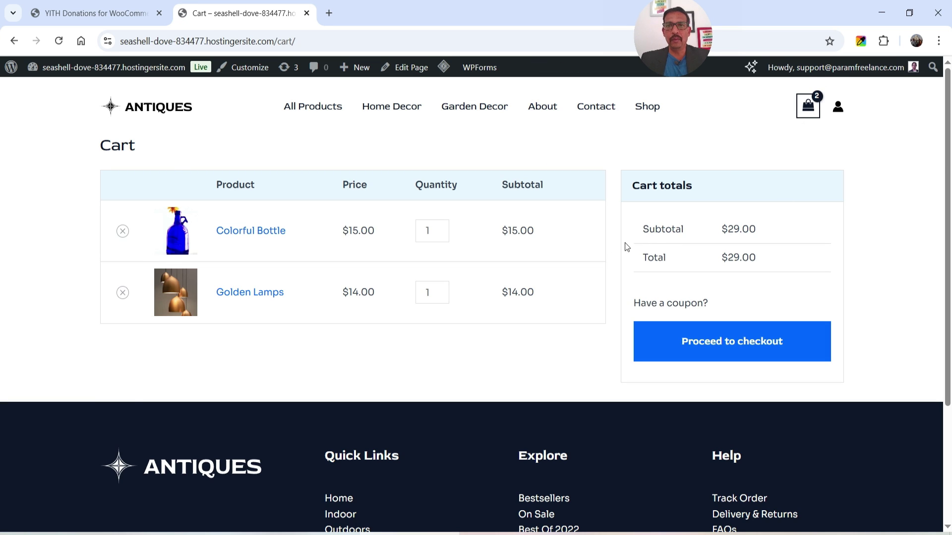
{"action": "left_click", "coordinate": [95, 13]}
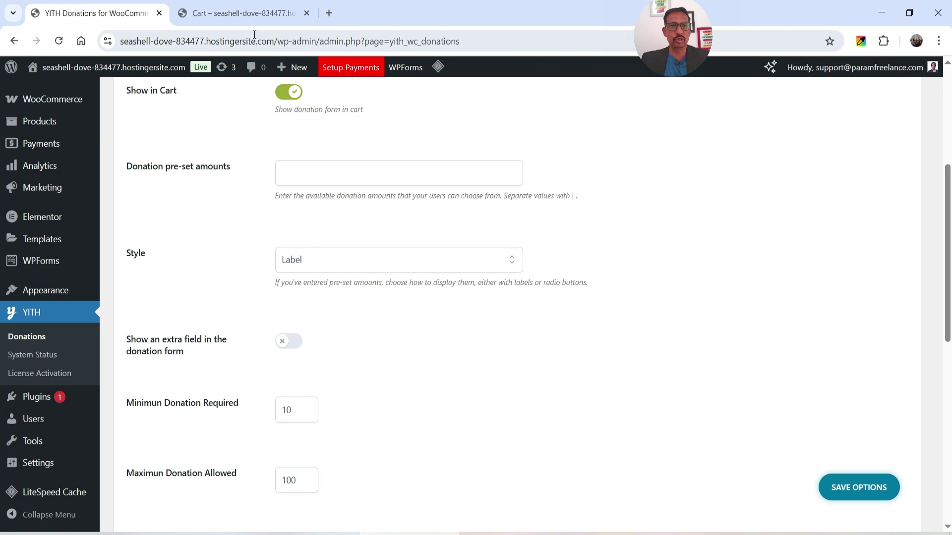
{"action": "left_click", "coordinate": [243, 14]}
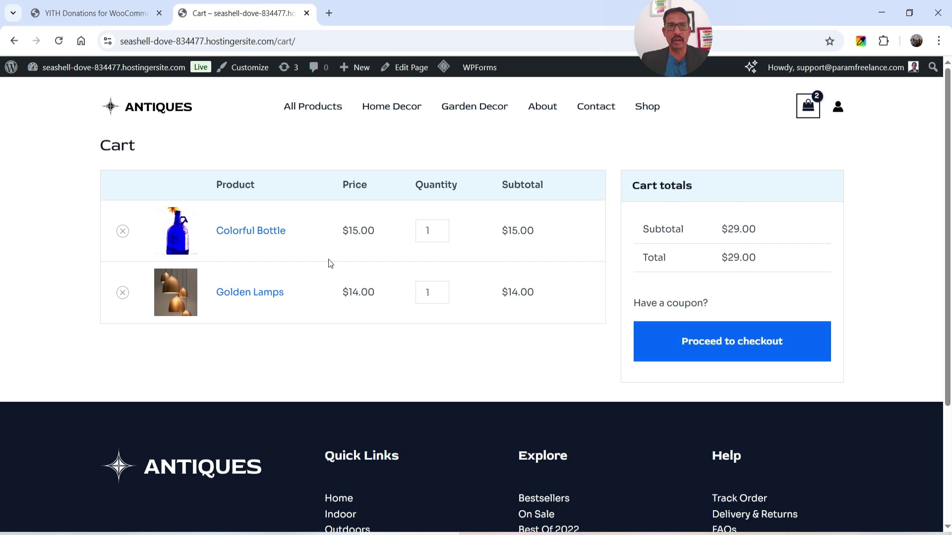
{"action": "left_click", "coordinate": [80, 12]}
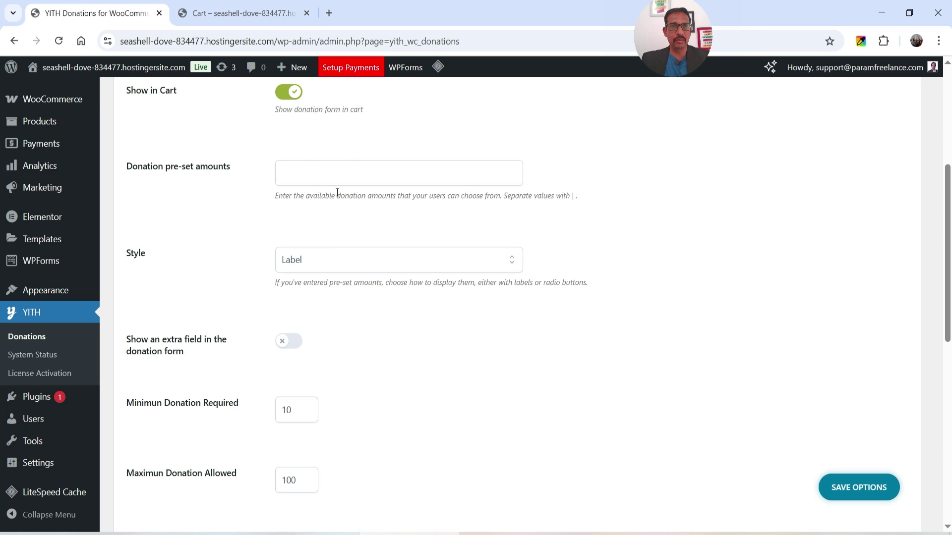
Enter 10|20|30 as the donation pre-set amounts
{"action": "left_click", "coordinate": [303, 176]}
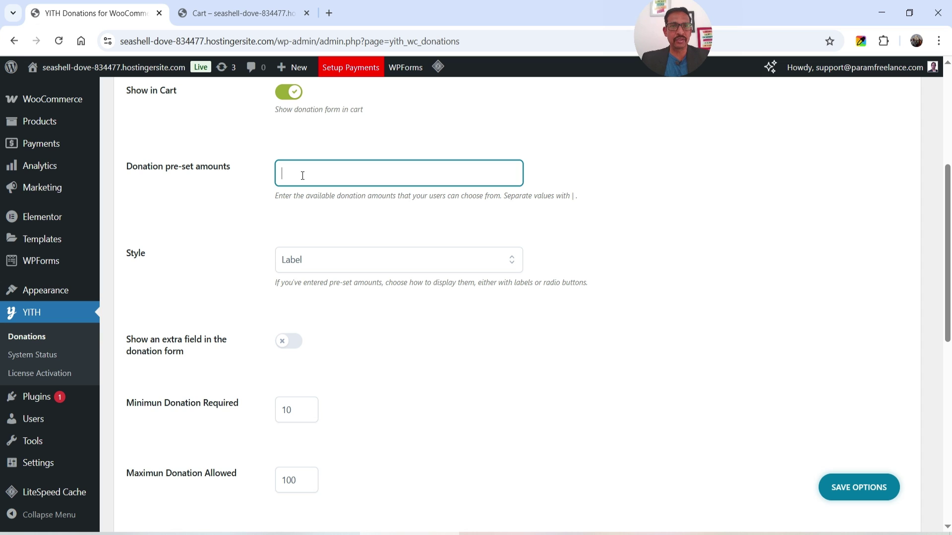
{"action": "type", "text": "10"}
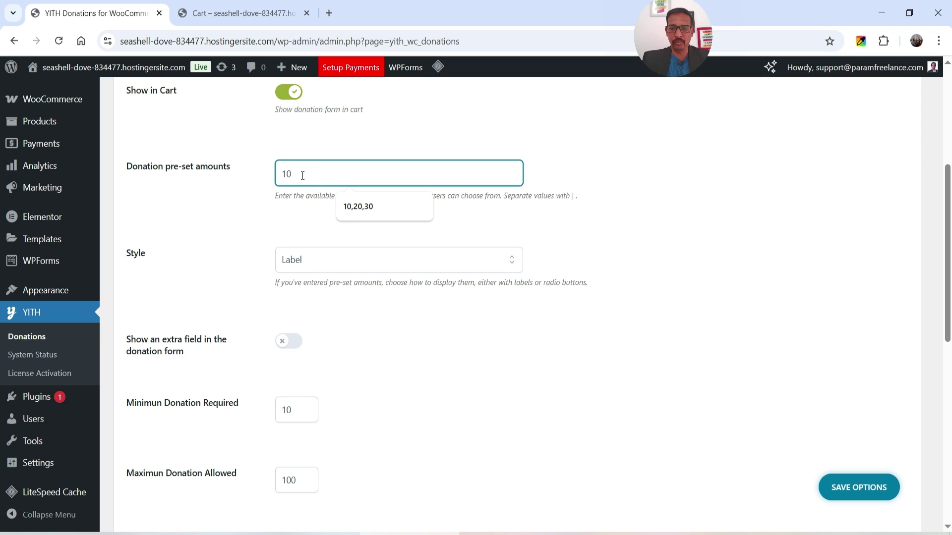
{"action": "type", "text": "|20"}
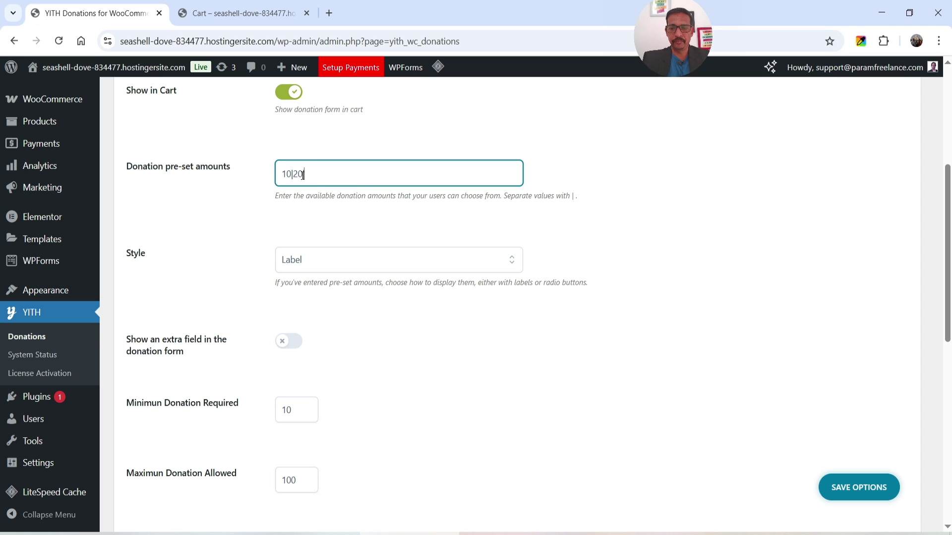
{"action": "type", "text": "|30"}
{"action": "left_click_drag", "start_coordinate": [292, 175], "coordinate": [267, 177]}
{"action": "left_click", "coordinate": [292, 173]}
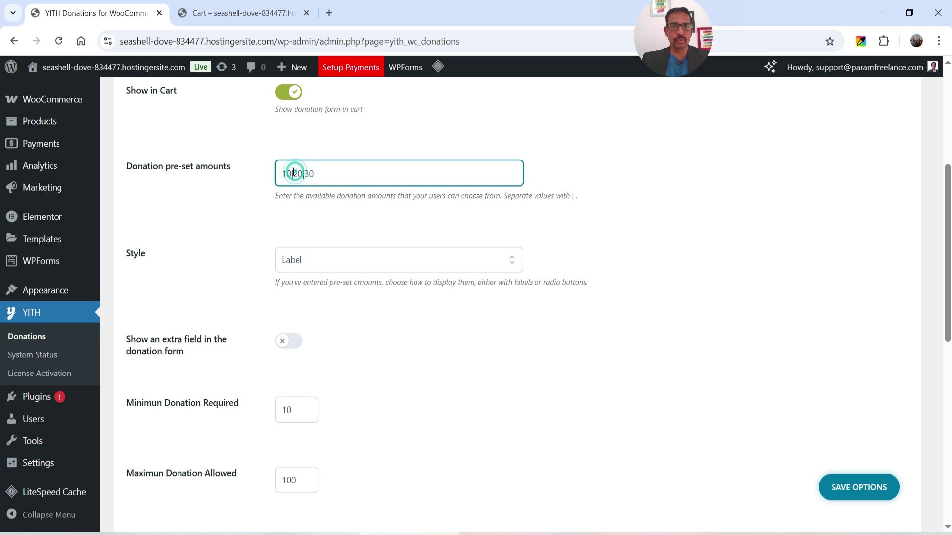
{"action": "left_click", "coordinate": [574, 194]}
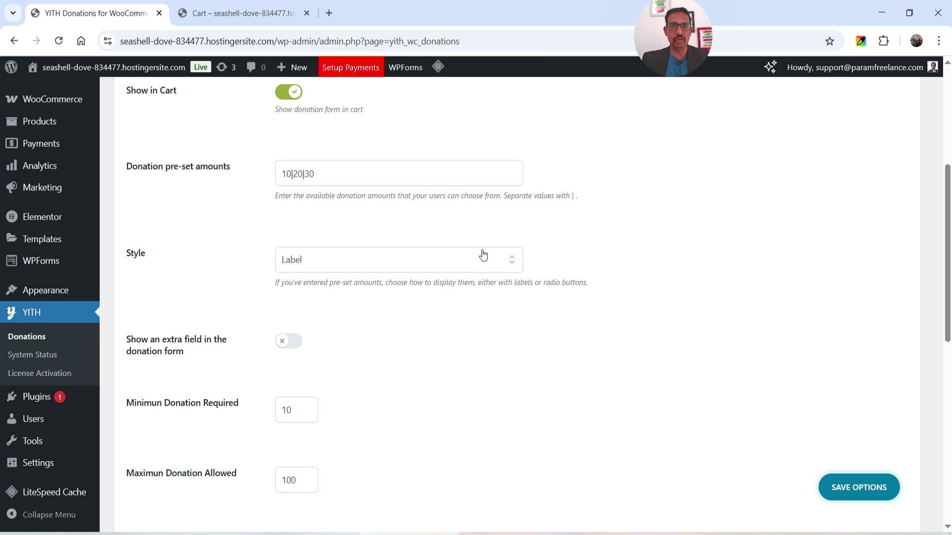
Choose Label as the display style for the pre-set donation amounts
{"action": "left_click", "coordinate": [336, 272]}
{"action": "left_click", "coordinate": [336, 263]}
{"action": "left_click", "coordinate": [336, 262]}
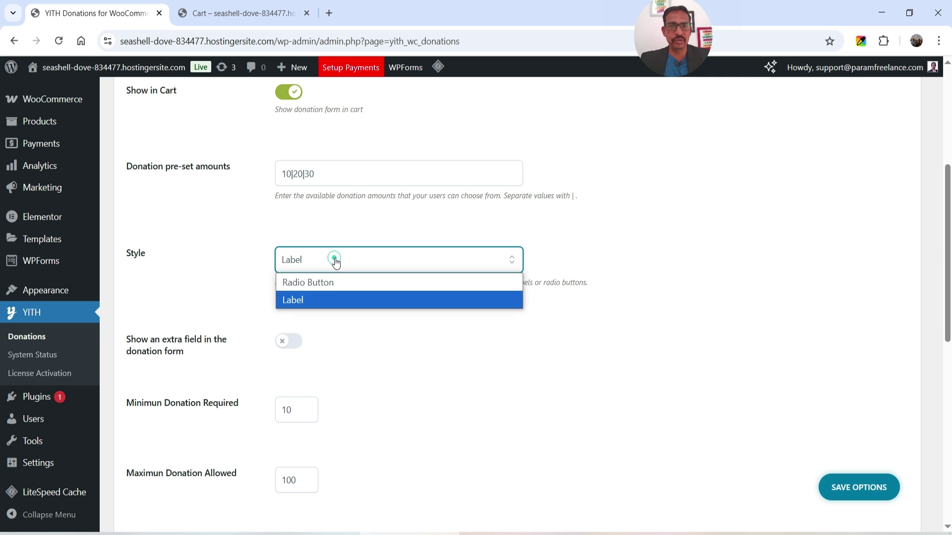
{"action": "left_click", "coordinate": [335, 299]}
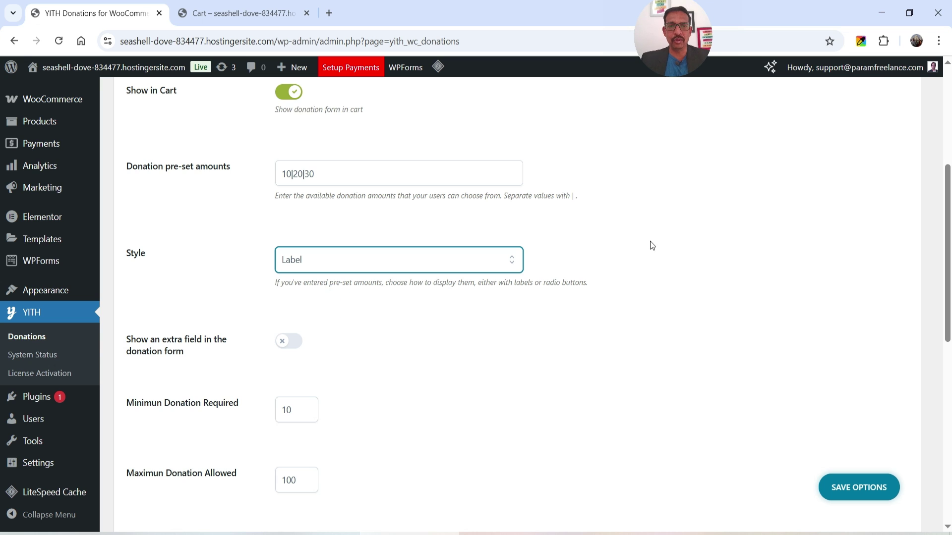
Set the maximum donation allowed to 50
{"action": "scroll", "coordinate": [650, 245], "scroll_direction": "down", "scroll_amount": 1}
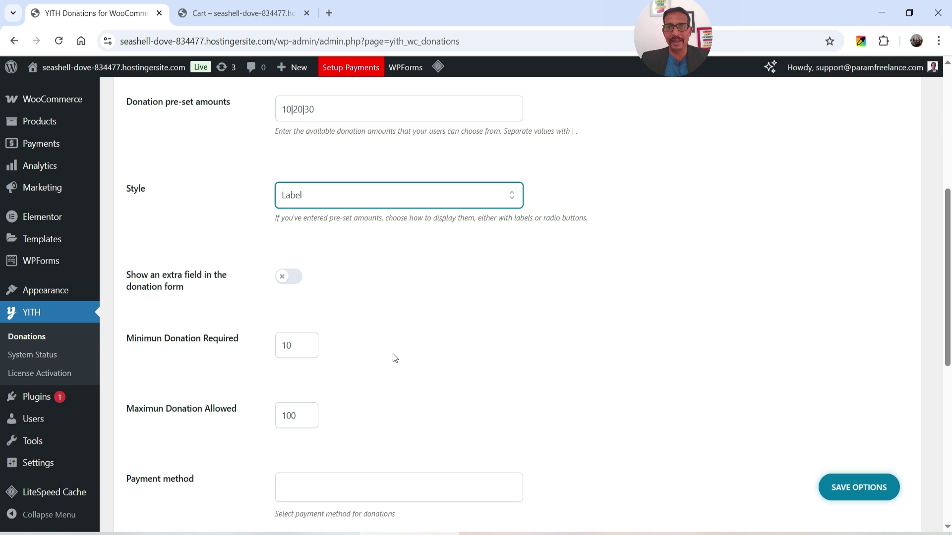
{"action": "double_click", "coordinate": [286, 346]}
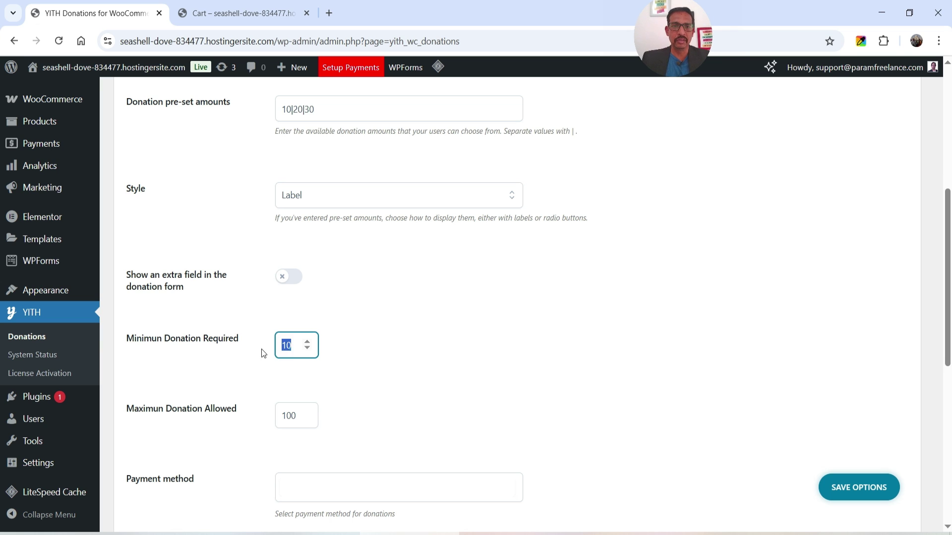
{"action": "left_click", "coordinate": [408, 372]}
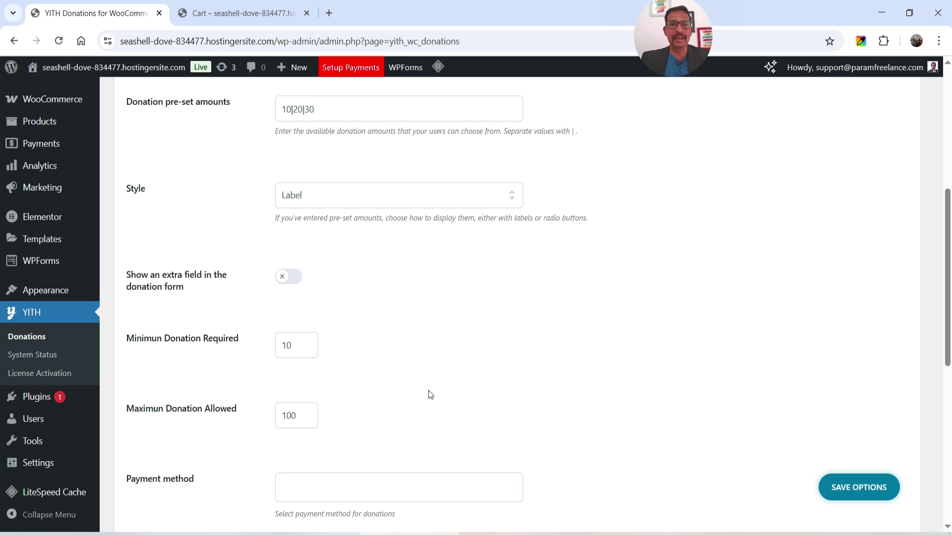
{"action": "double_click", "coordinate": [289, 415]}
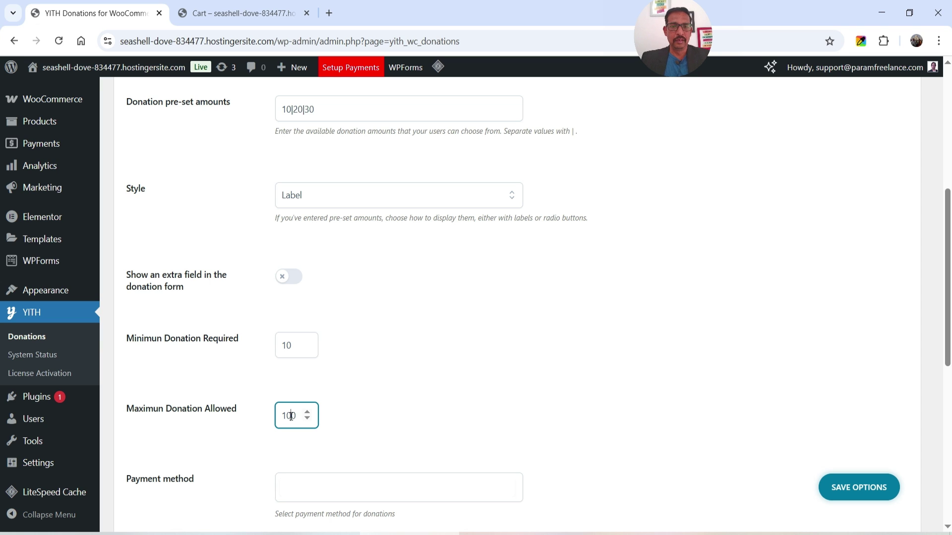
{"action": "type", "text": "50"}
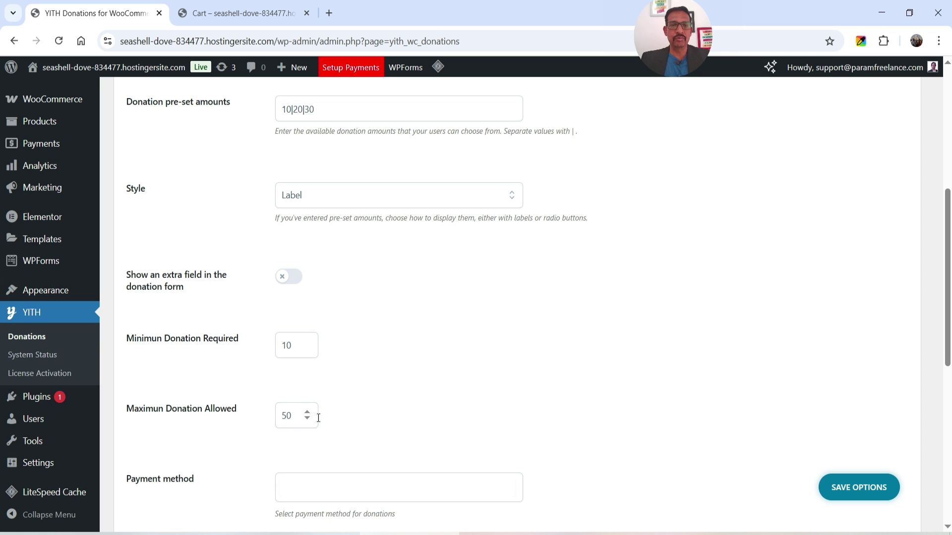
Add Flexible Payment Options and Cash on delivery as the payment methods for donations
{"action": "scroll", "coordinate": [379, 371], "scroll_direction": "down", "scroll_amount": 4}
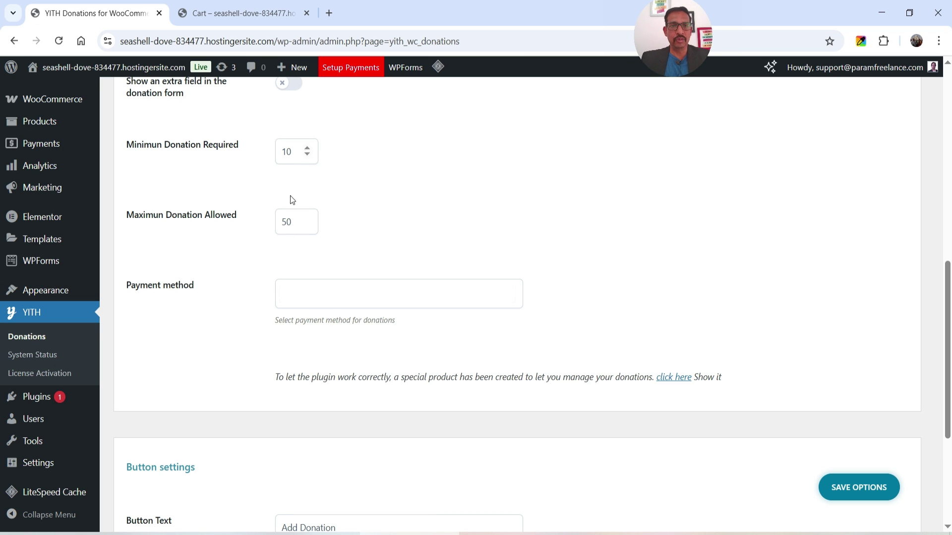
{"action": "left_click", "coordinate": [335, 289]}
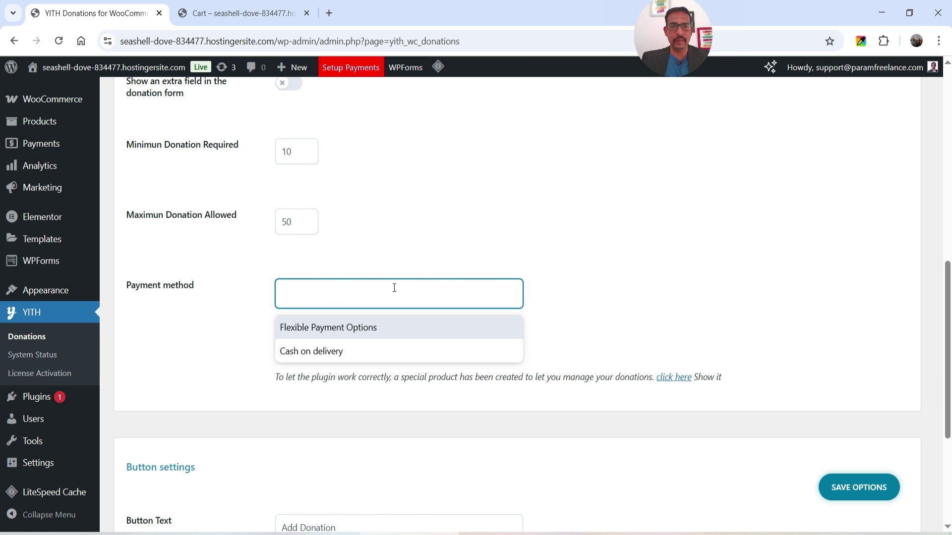
{"action": "left_click", "coordinate": [376, 327]}
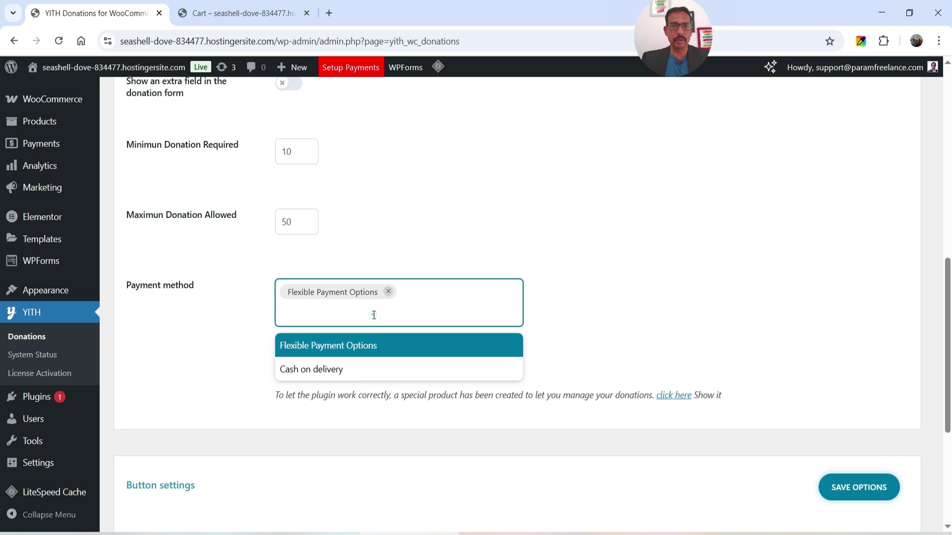
{"action": "left_click", "coordinate": [365, 371]}
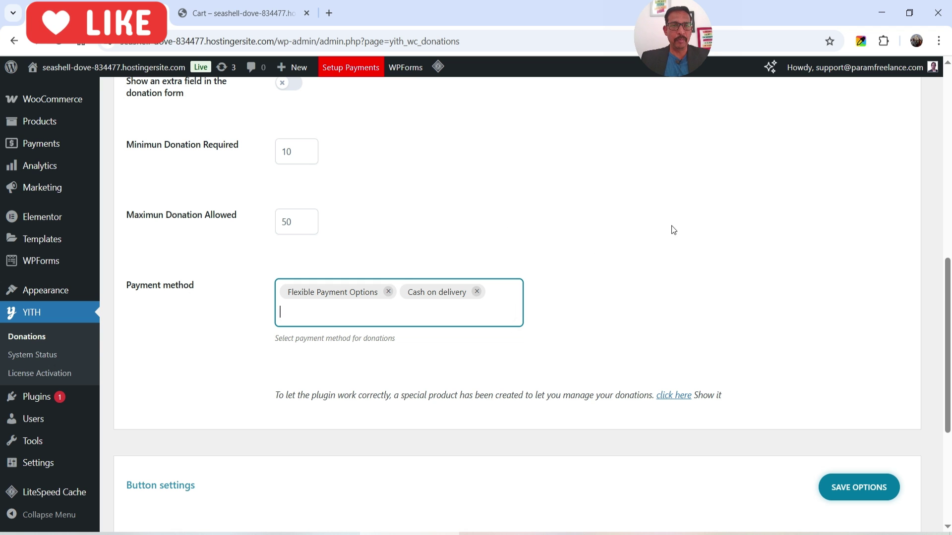
Save the donation options and go back to the storefront's cart page
{"action": "scroll", "coordinate": [671, 228], "scroll_direction": "down", "scroll_amount": 2}
{"action": "scroll", "coordinate": [444, 255], "scroll_direction": "down", "scroll_amount": 2}
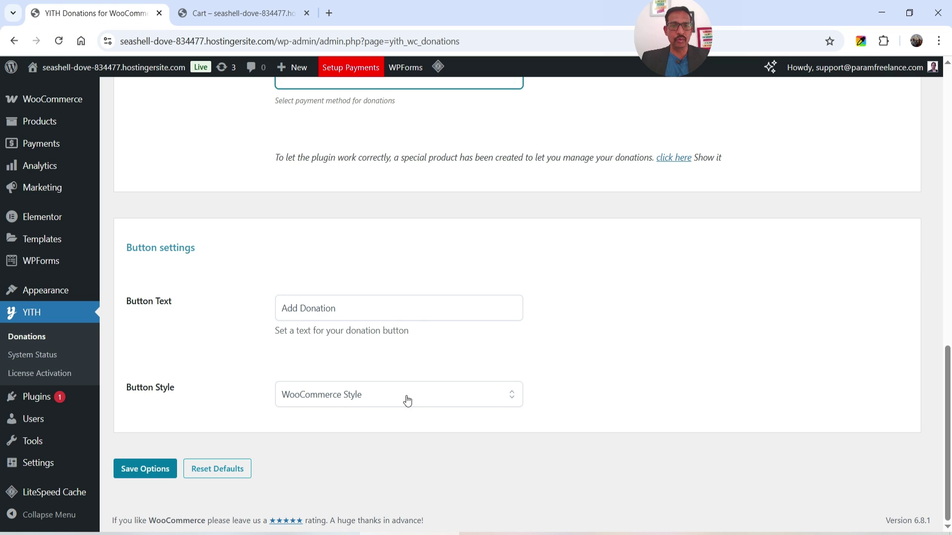
{"action": "left_click", "coordinate": [160, 477]}
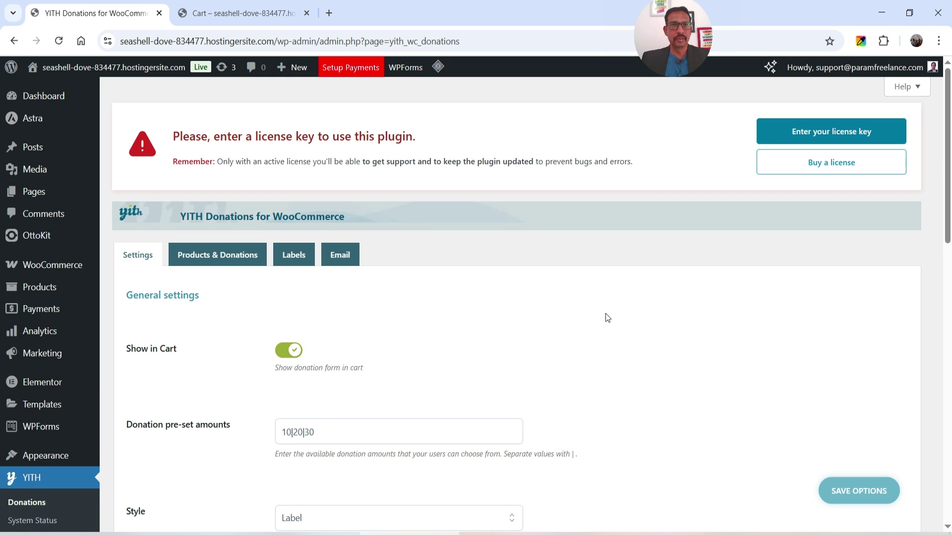
{"action": "left_click", "coordinate": [237, 10]}
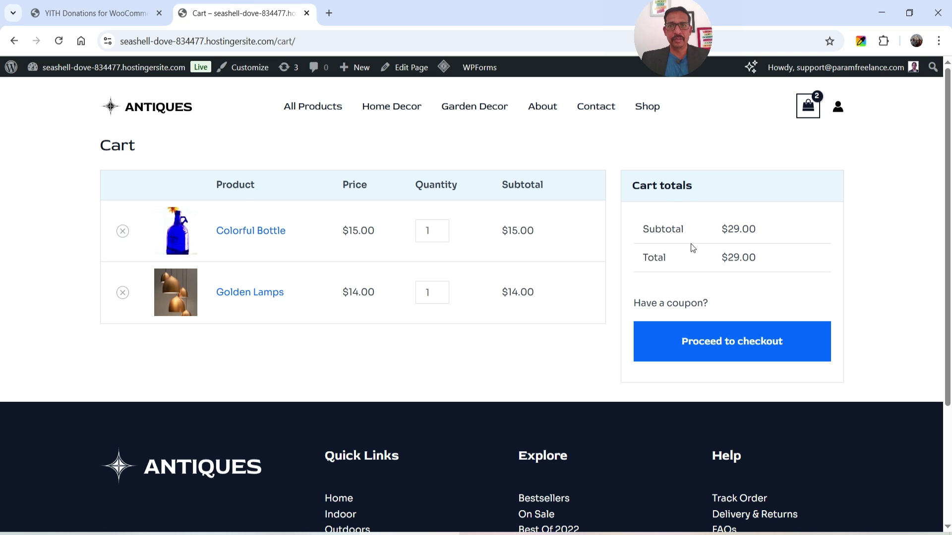
Purge all site caches and fill the cart's donation form with a custom amount of 25
{"action": "mouse_move", "coordinate": [444, 67]}
{"action": "left_click", "coordinate": [452, 121]}
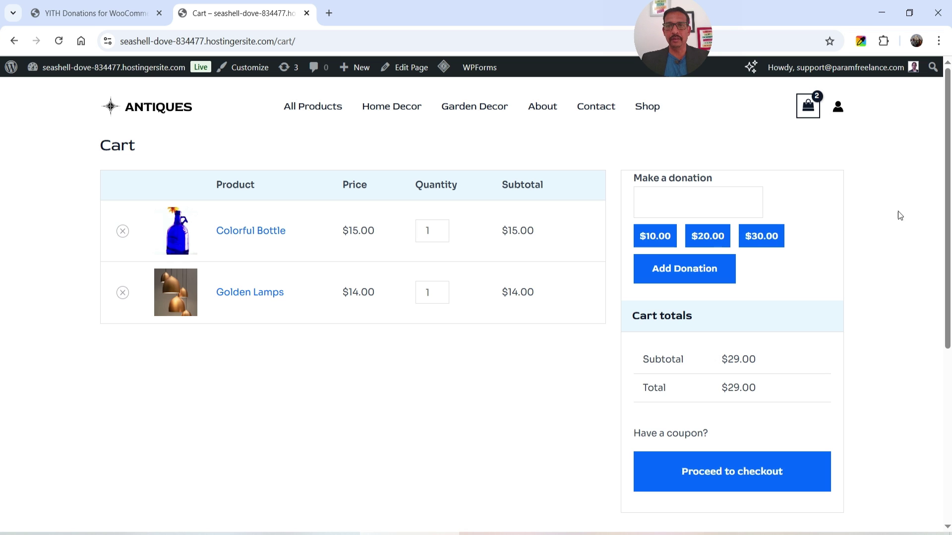
{"action": "left_click", "coordinate": [769, 238]}
{"action": "left_click_drag", "start_coordinate": [664, 204], "coordinate": [614, 202]}
{"action": "key", "text": "BackSpace"}
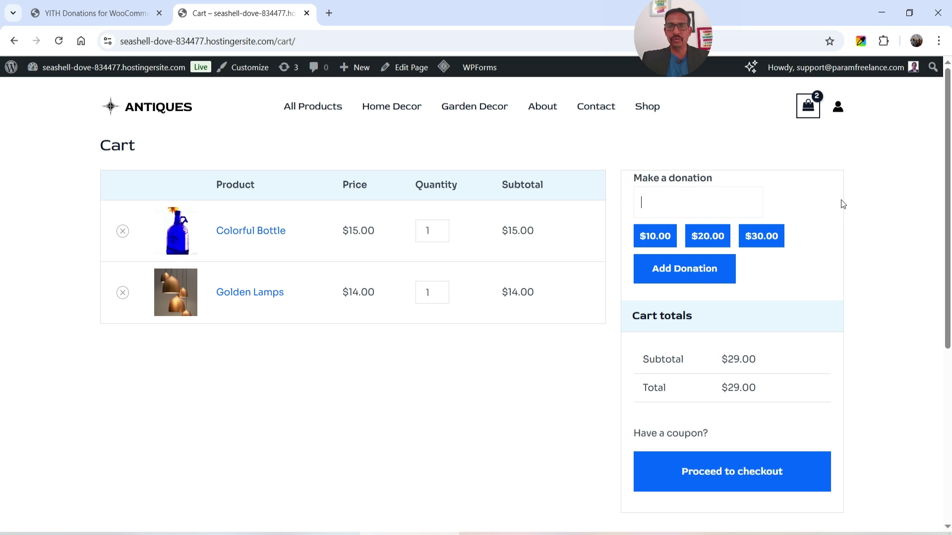
{"action": "type", "text": "25"}
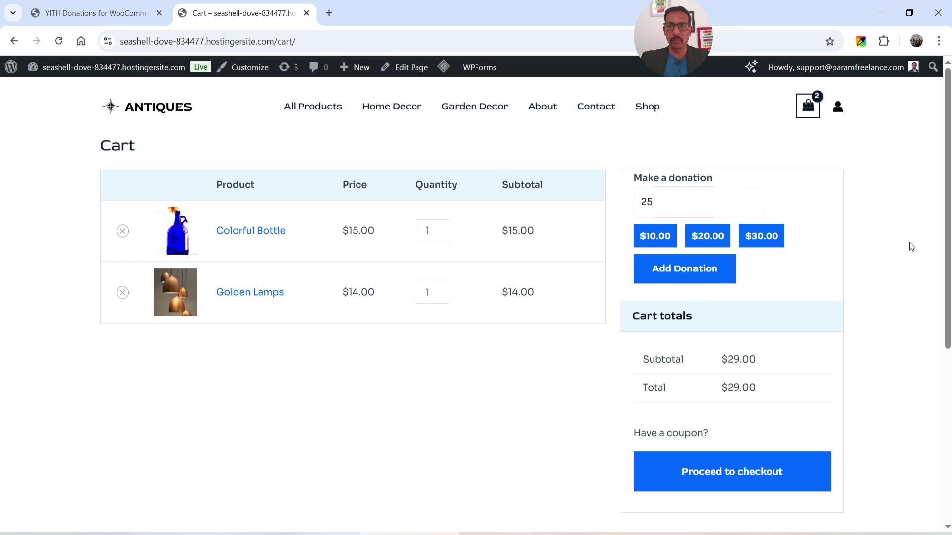
Open the store's full product list in a separate browser tab from the plugin settings page
{"action": "left_click", "coordinate": [118, 16]}
{"action": "scroll", "coordinate": [433, 216], "scroll_direction": "down", "scroll_amount": 1}
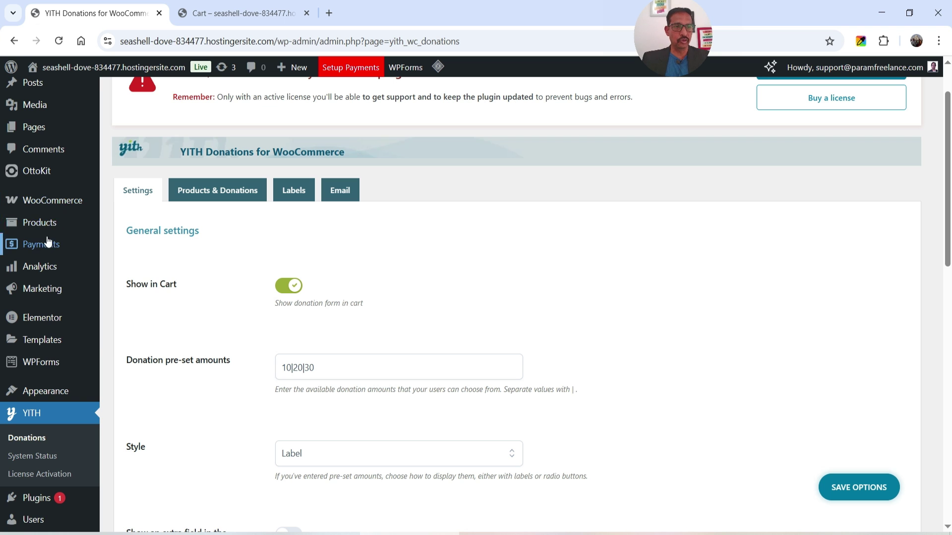
{"action": "mouse_move", "coordinate": [75, 229]}
{"action": "middle_click", "coordinate": [168, 246]}
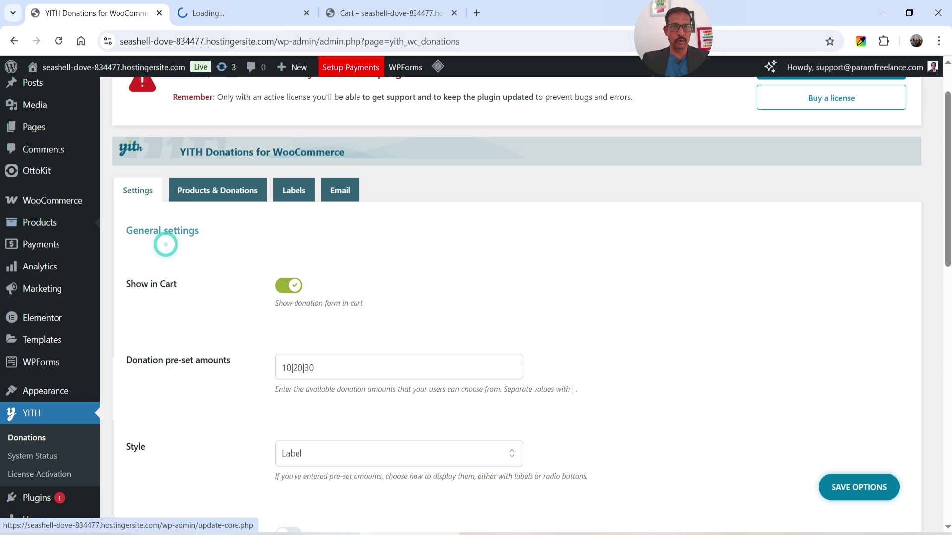
{"action": "left_click", "coordinate": [233, 13]}
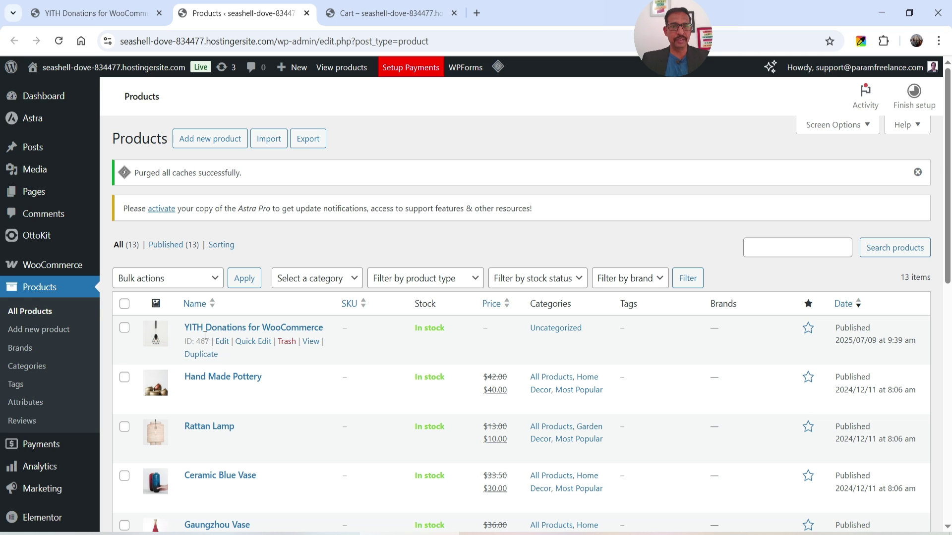
View the YITH Donations for WooCommerce product page in a separate tab and close it again
{"action": "scroll", "coordinate": [307, 276], "scroll_direction": "down", "scroll_amount": 1}
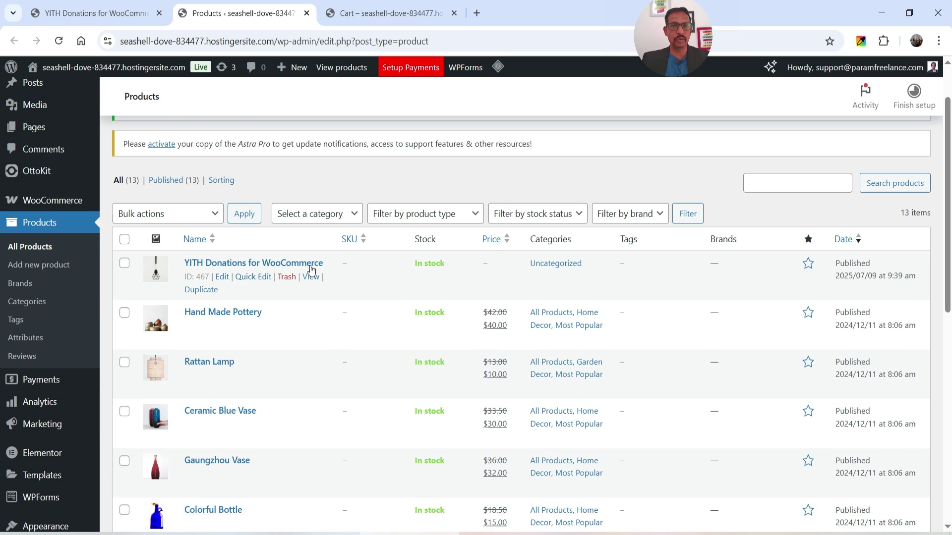
{"action": "right_click", "coordinate": [311, 279]}
{"action": "left_click", "coordinate": [372, 295]}
{"action": "left_click", "coordinate": [355, 14]}
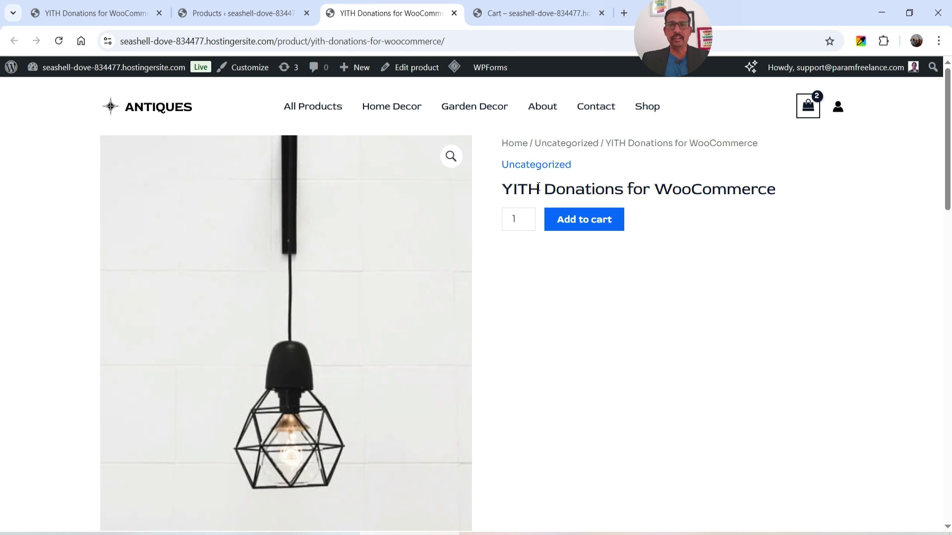
{"action": "left_click", "coordinate": [249, 14]}
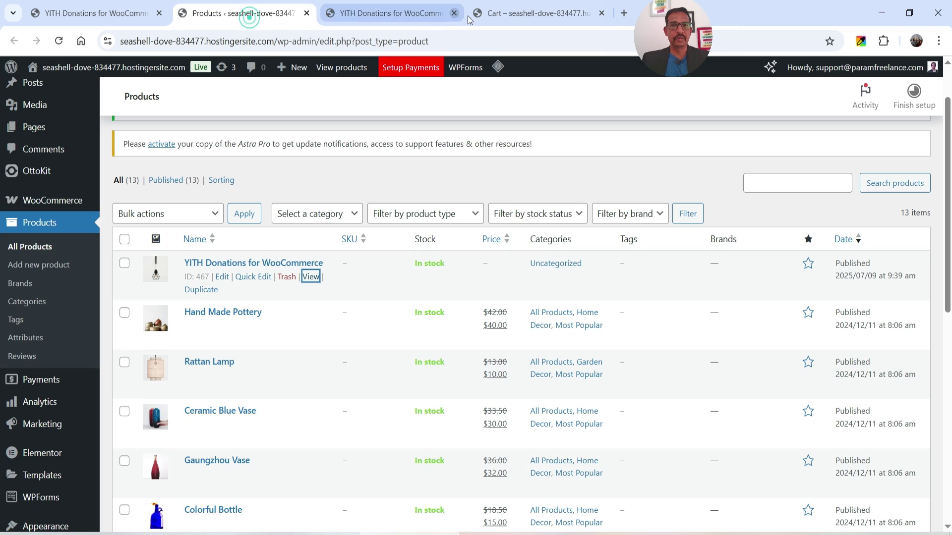
{"action": "left_click", "coordinate": [454, 13]}
Open the YITH Donations for WooCommerce product for editing and remove its product image
{"action": "left_click", "coordinate": [222, 276]}
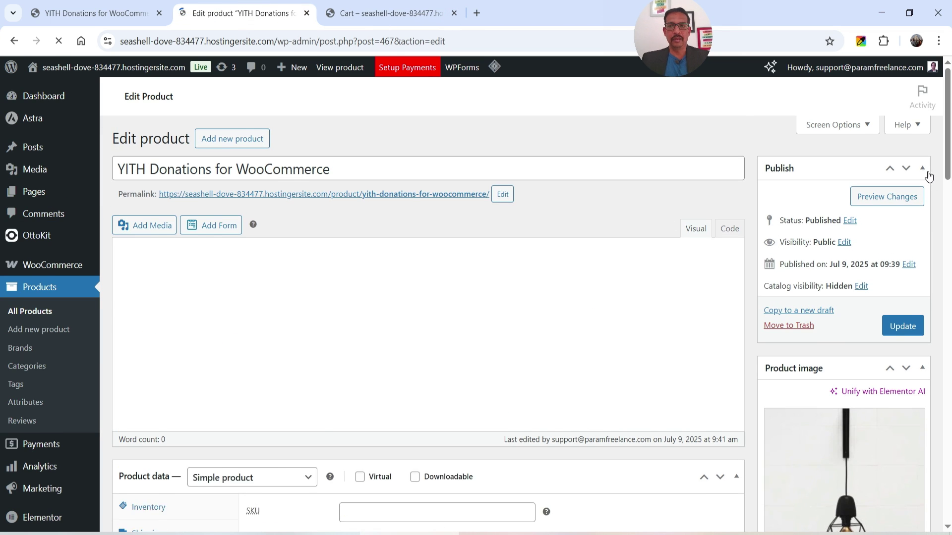
{"action": "scroll", "coordinate": [699, 270], "scroll_direction": "down", "scroll_amount": 4}
{"action": "scroll", "coordinate": [803, 245], "scroll_direction": "down", "scroll_amount": 4}
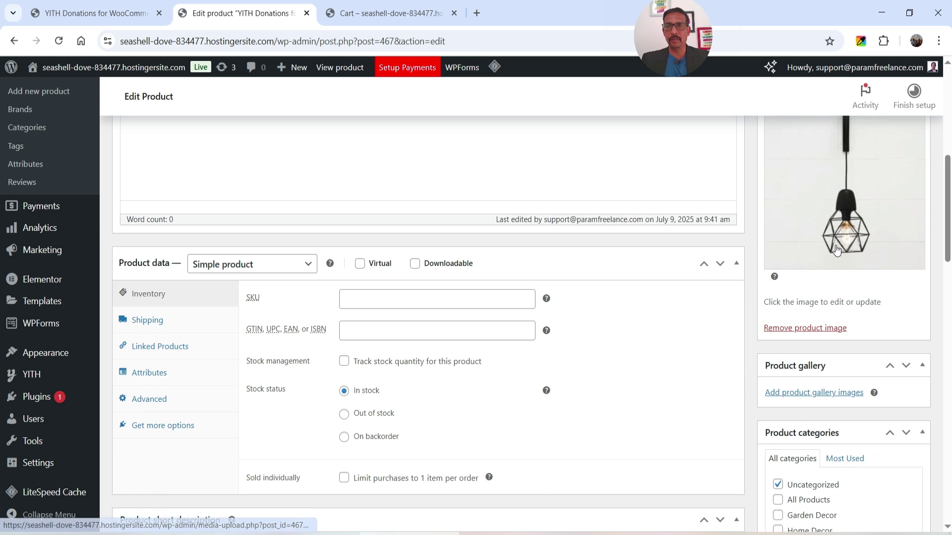
{"action": "left_click", "coordinate": [837, 329]}
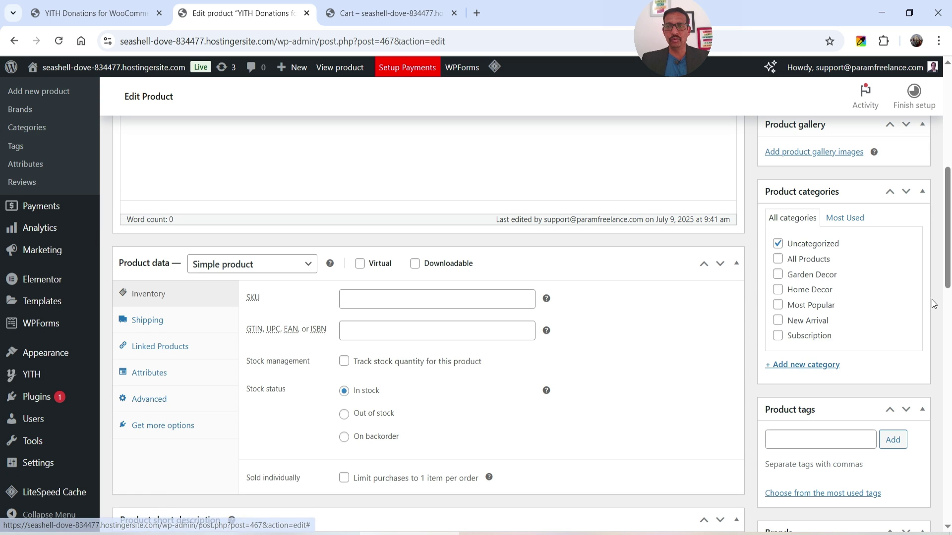
{"action": "scroll", "coordinate": [832, 226], "scroll_direction": "up", "scroll_amount": 1}
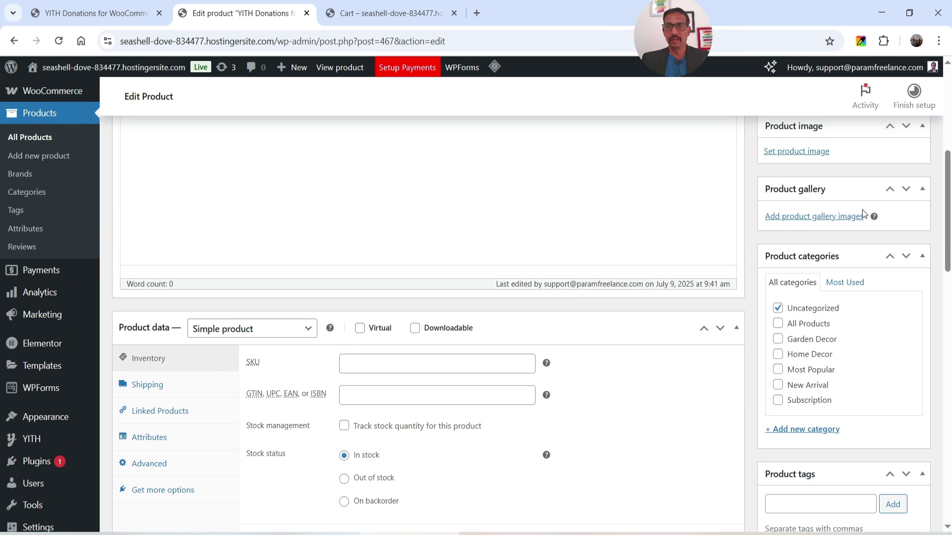
Set the Lumix camera photo Lumix-GH6-1024x1024-1.jpeg from the media library as the product image
{"action": "left_click", "coordinate": [809, 151]}
{"action": "scroll", "coordinate": [630, 269], "scroll_direction": "down", "scroll_amount": 3}
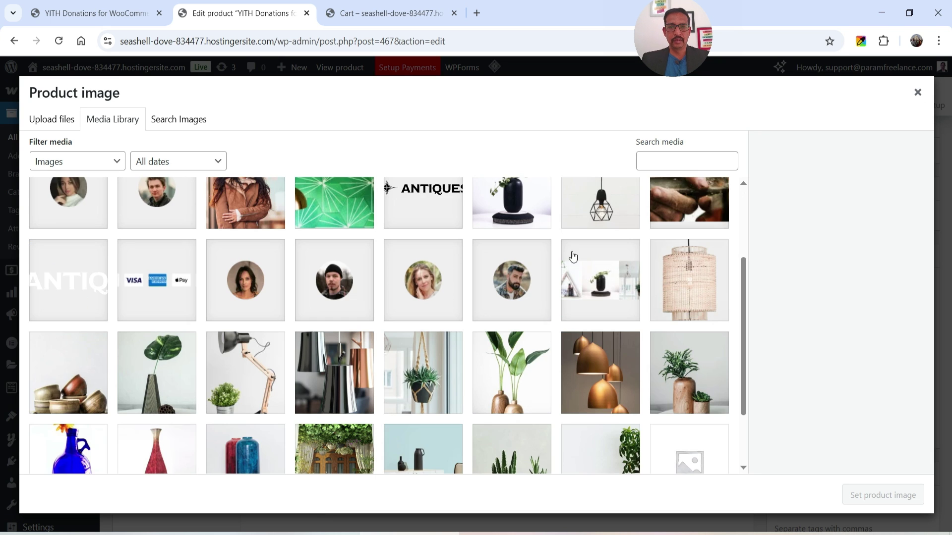
{"action": "left_click", "coordinate": [423, 350]}
{"action": "scroll", "coordinate": [250, 227], "scroll_direction": "up", "scroll_amount": 3}
{"action": "left_click", "coordinate": [250, 228]}
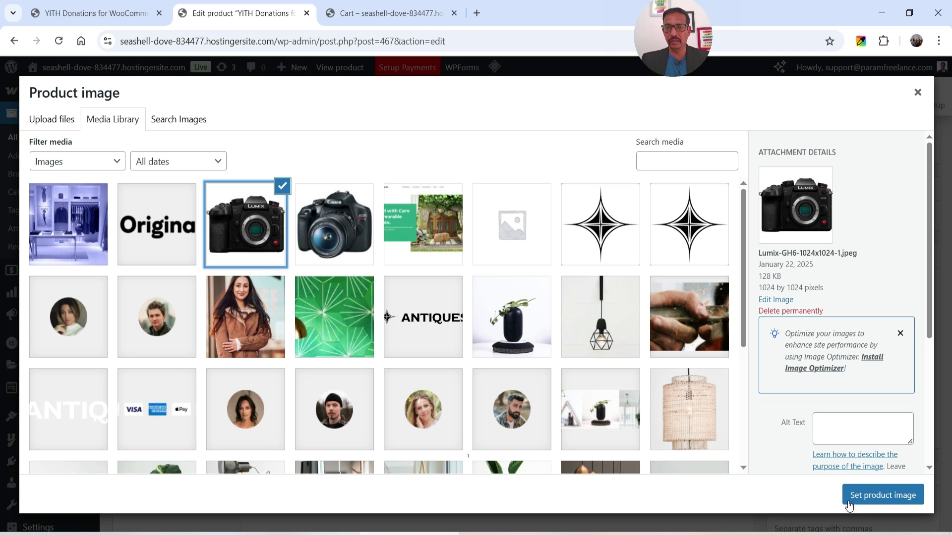
{"action": "left_click", "coordinate": [849, 503]}
Enter "This is a charity product." as both the product description and short description, and update the product
{"action": "scroll", "coordinate": [694, 277], "scroll_direction": "down", "scroll_amount": 1}
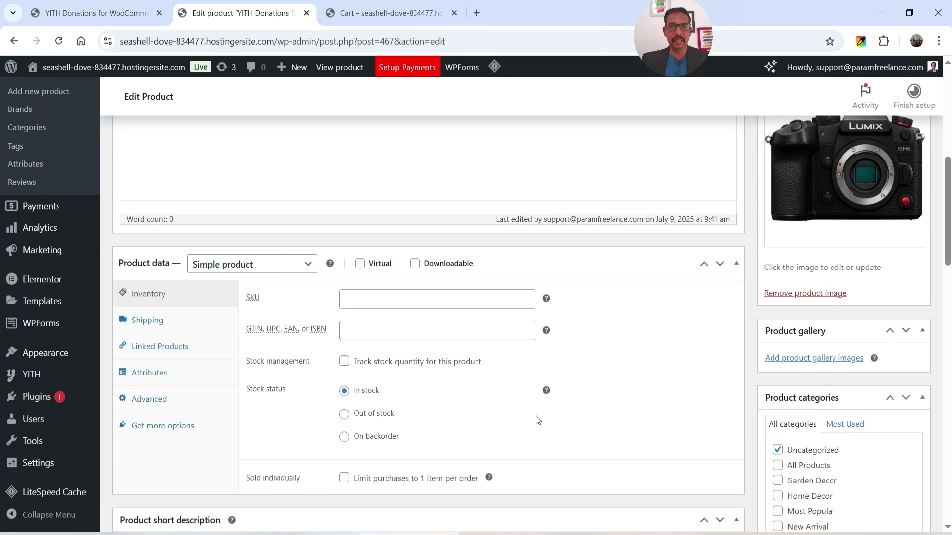
{"action": "scroll", "coordinate": [554, 349], "scroll_direction": "down", "scroll_amount": 2}
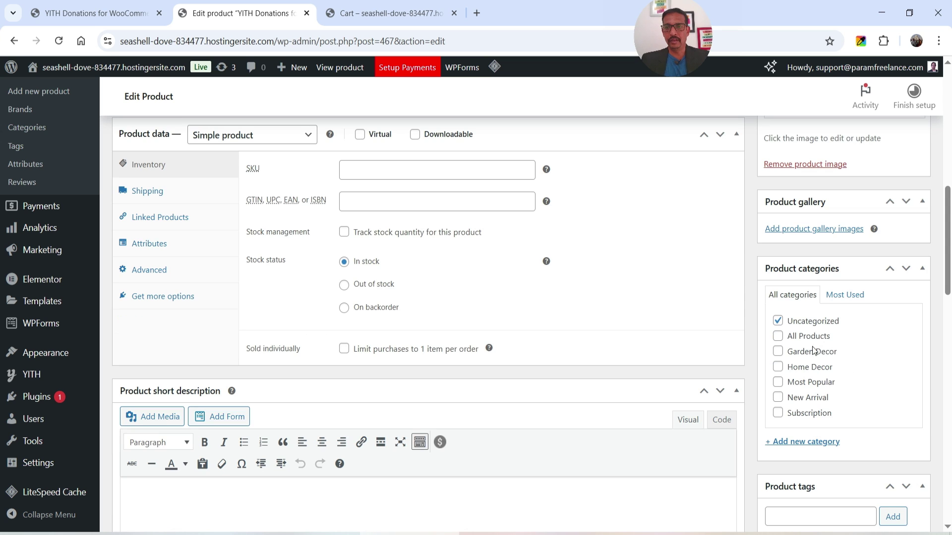
{"action": "scroll", "coordinate": [802, 326], "scroll_direction": "down", "scroll_amount": 2}
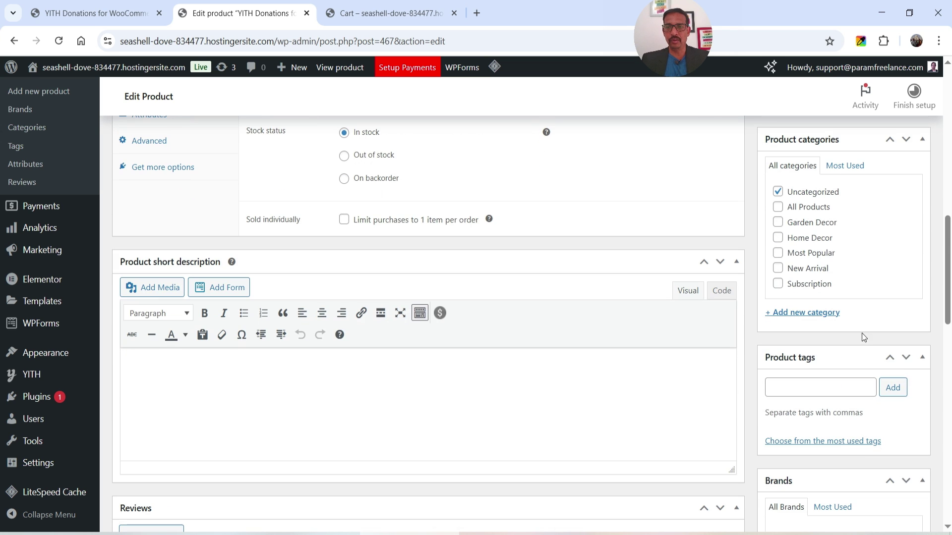
{"action": "scroll", "coordinate": [860, 303], "scroll_direction": "down", "scroll_amount": 4}
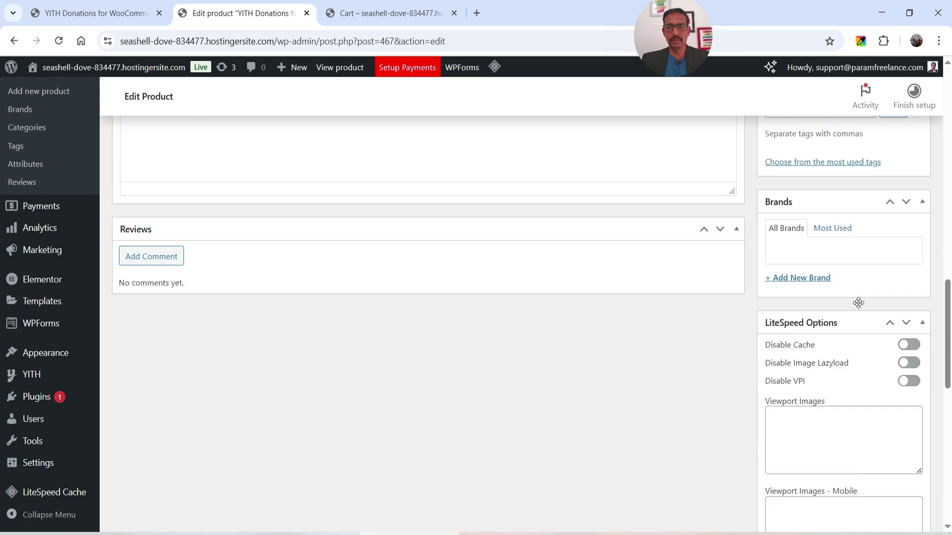
{"action": "scroll", "coordinate": [239, 314], "scroll_direction": "up", "scroll_amount": 10}
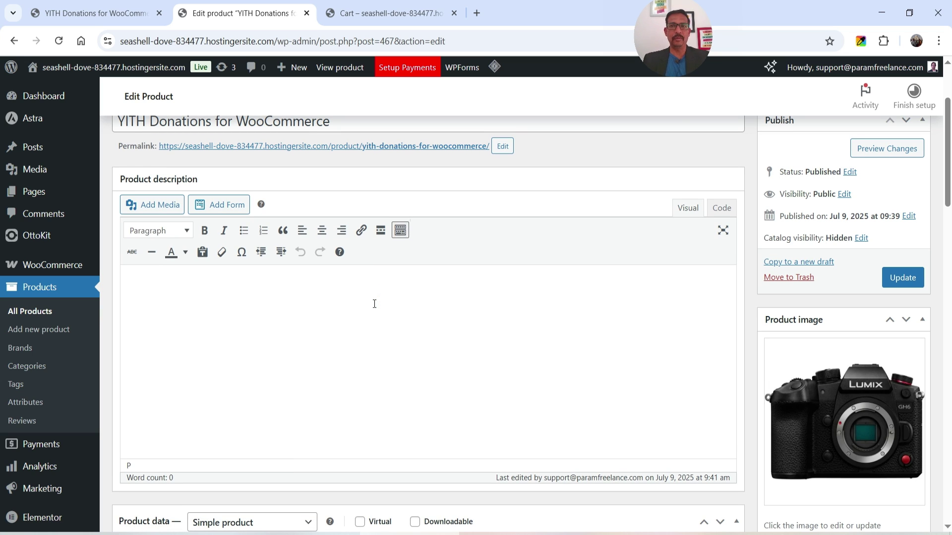
{"action": "type", "text": "his is a charity product"}
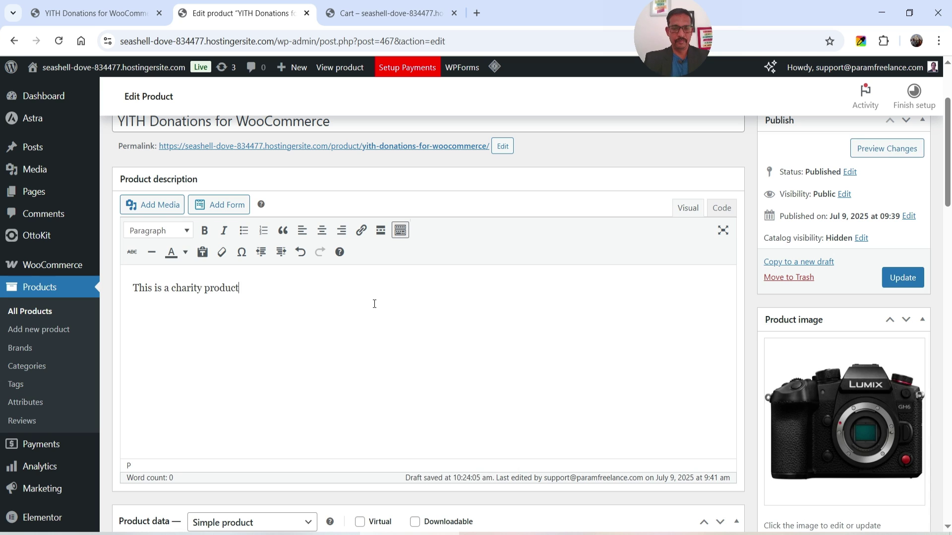
{"action": "type", "text": "."}
{"action": "key", "text": "ctrl+a"}
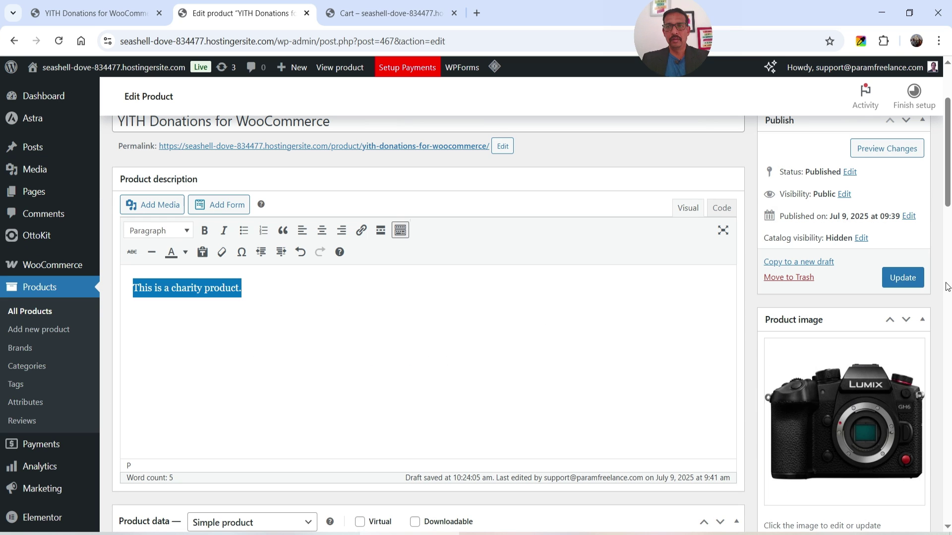
{"action": "left_click", "coordinate": [909, 287]}
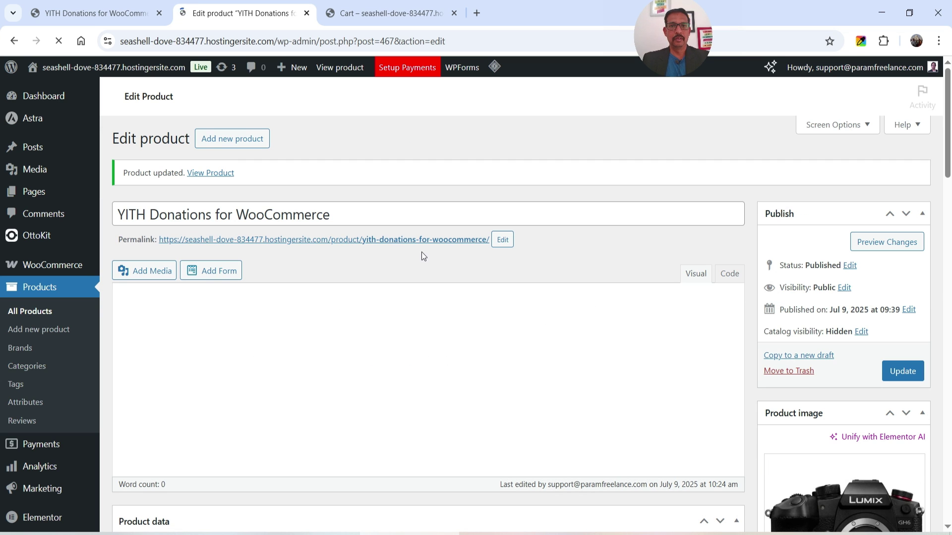
View the donation product's storefront page and check its image and description text
{"action": "left_click", "coordinate": [427, 314]}
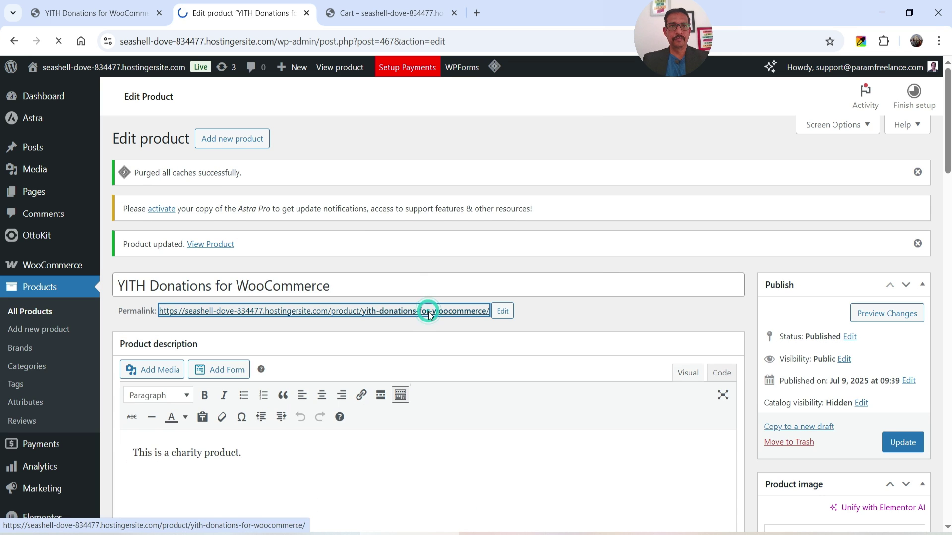
{"action": "left_click_drag", "start_coordinate": [624, 216], "coordinate": [499, 217]}
{"action": "left_click", "coordinate": [669, 224]}
{"action": "scroll", "coordinate": [694, 300], "scroll_direction": "down", "scroll_amount": 1}
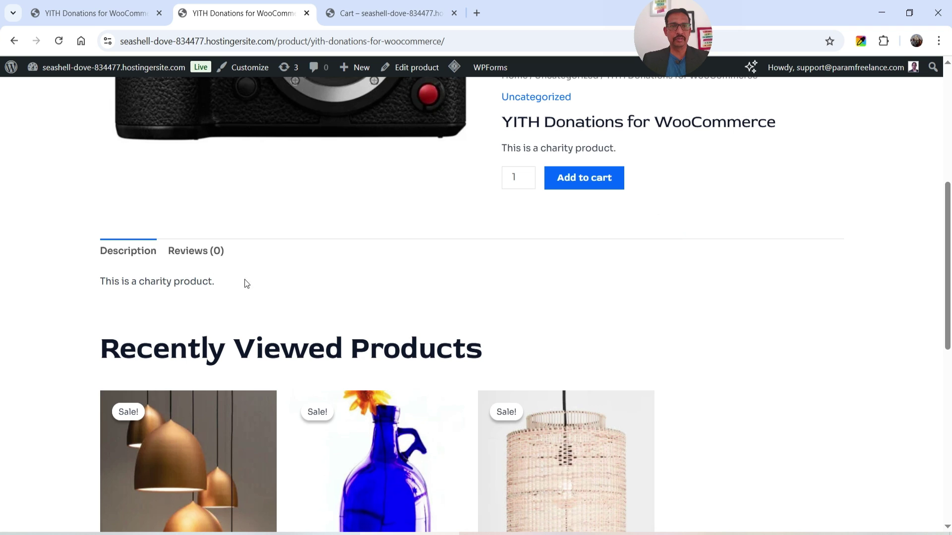
{"action": "scroll", "coordinate": [371, 277], "scroll_direction": "up", "scroll_amount": 1}
Return to the cart and add a donation of 25
{"action": "left_click", "coordinate": [353, 13]}
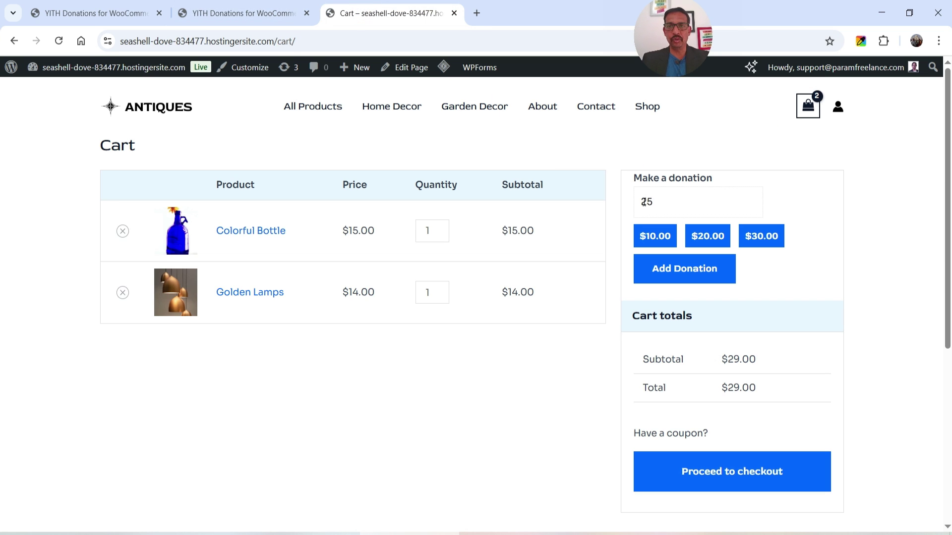
{"action": "type", "text": "25"}
{"action": "left_click", "coordinate": [665, 270]}
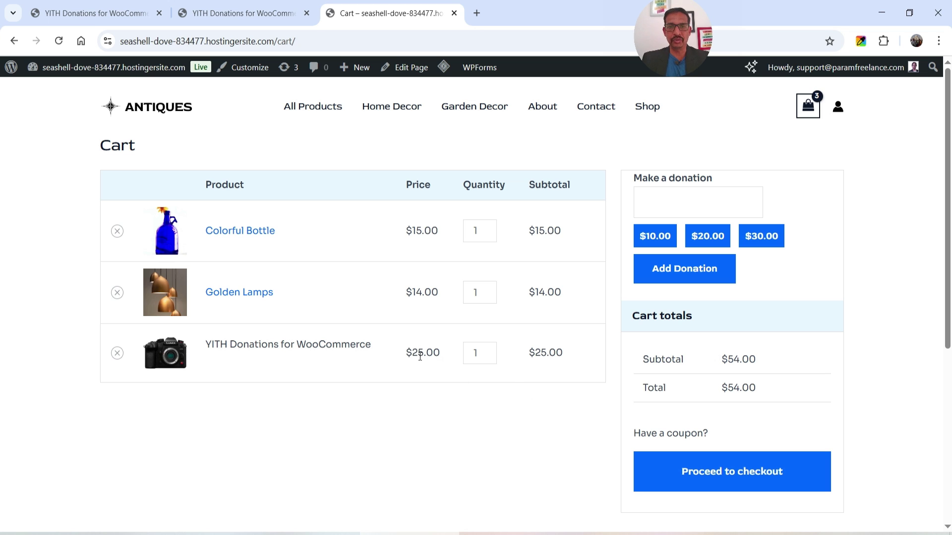
Remove the donation from the cart and try to add a donation of 5
{"action": "left_click", "coordinate": [118, 354]}
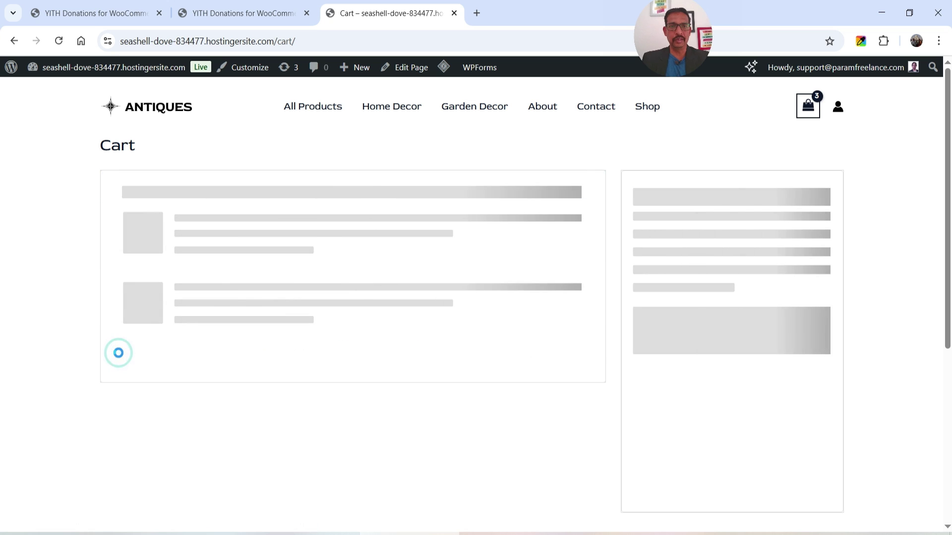
{"action": "left_click", "coordinate": [670, 207]}
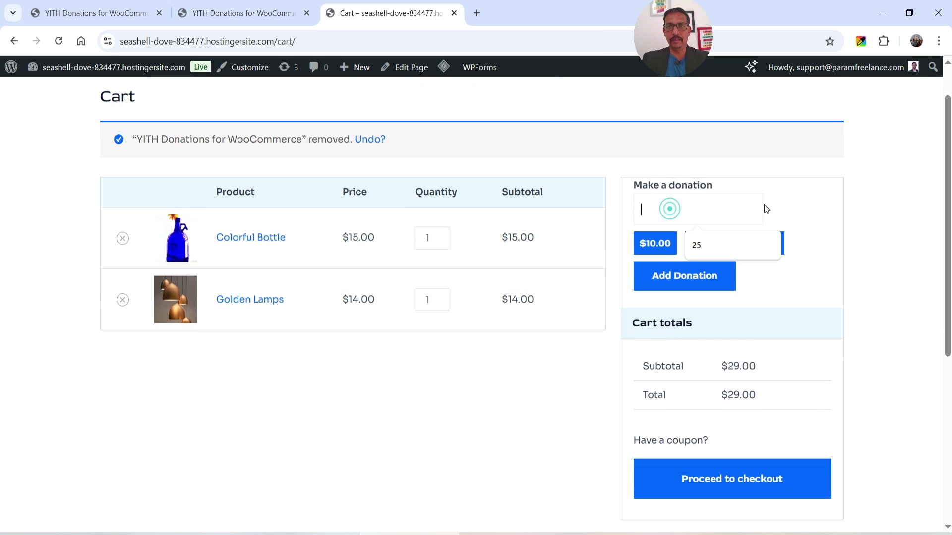
{"action": "type", "text": "5"}
{"action": "left_click", "coordinate": [682, 281]}
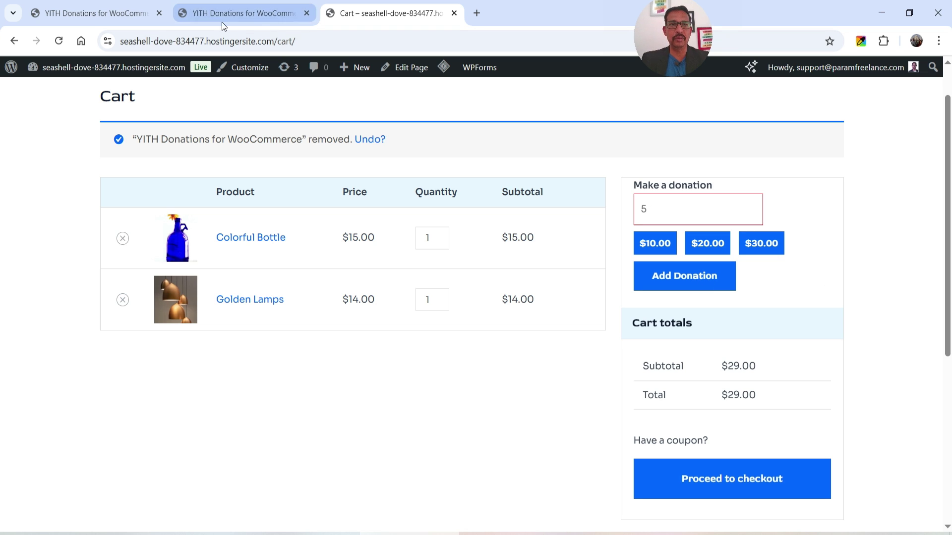
Check the minimum donation required in the YITH donation settings
{"action": "left_click", "coordinate": [52, 10]}
{"action": "scroll", "coordinate": [477, 310], "scroll_direction": "down", "scroll_amount": 4}
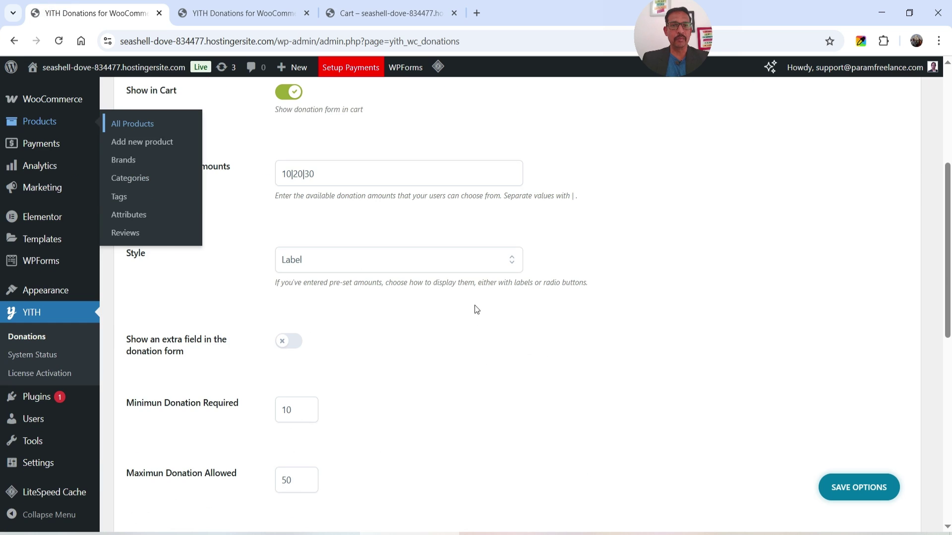
{"action": "double_click", "coordinate": [296, 409]}
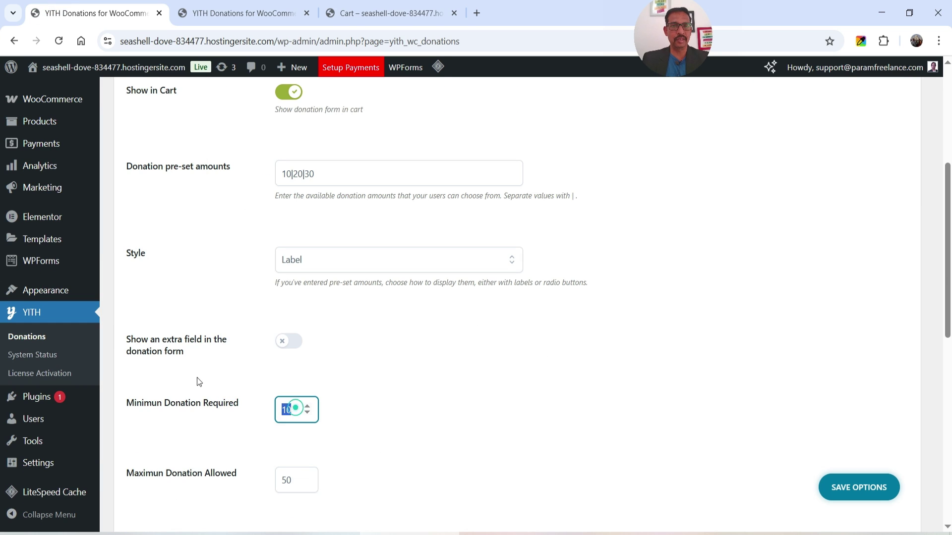
Go back to the cart and try to add a donation of 55
{"action": "left_click", "coordinate": [392, 13]}
{"action": "left_click", "coordinate": [684, 280]}
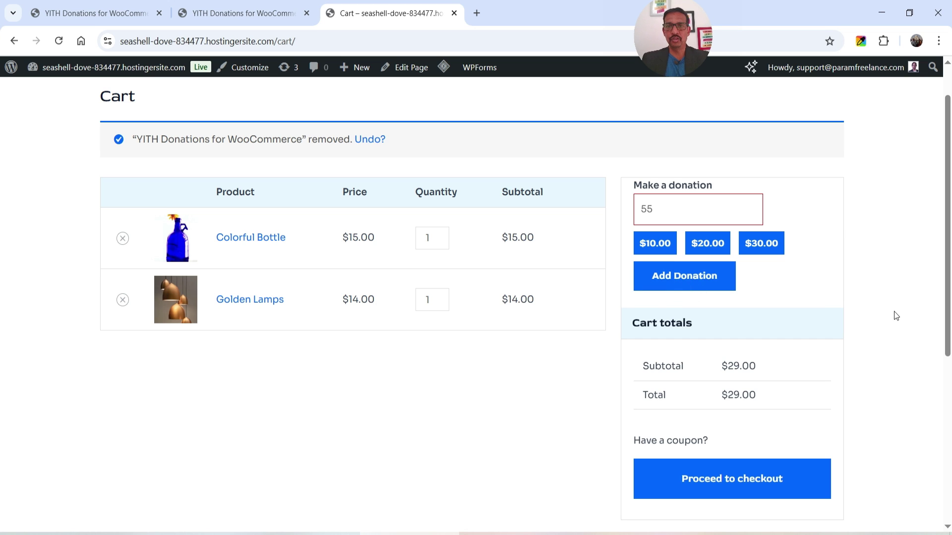
Add a donation of 40 to the cart and remove it again
{"action": "double_click", "coordinate": [654, 214]}
{"action": "type", "text": "40"}
{"action": "left_click", "coordinate": [720, 279]}
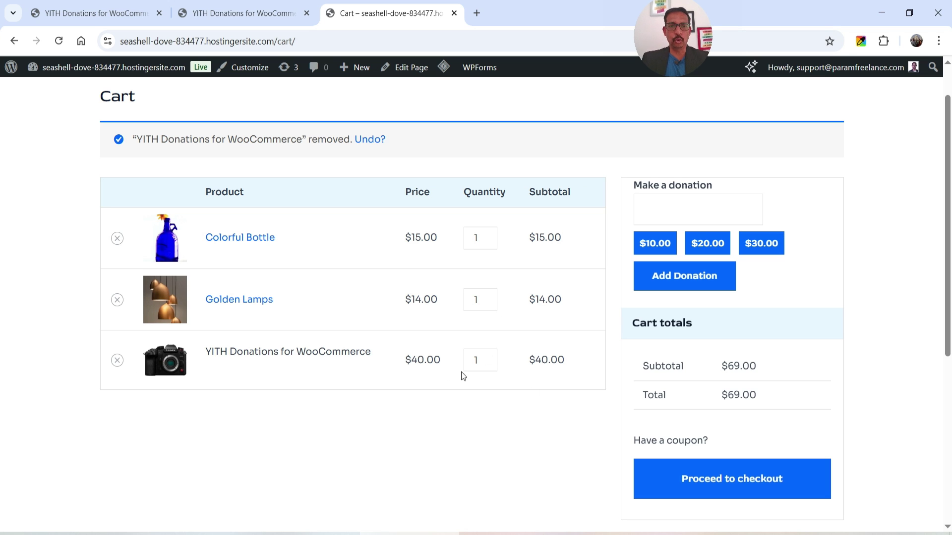
{"action": "left_click", "coordinate": [117, 360]}
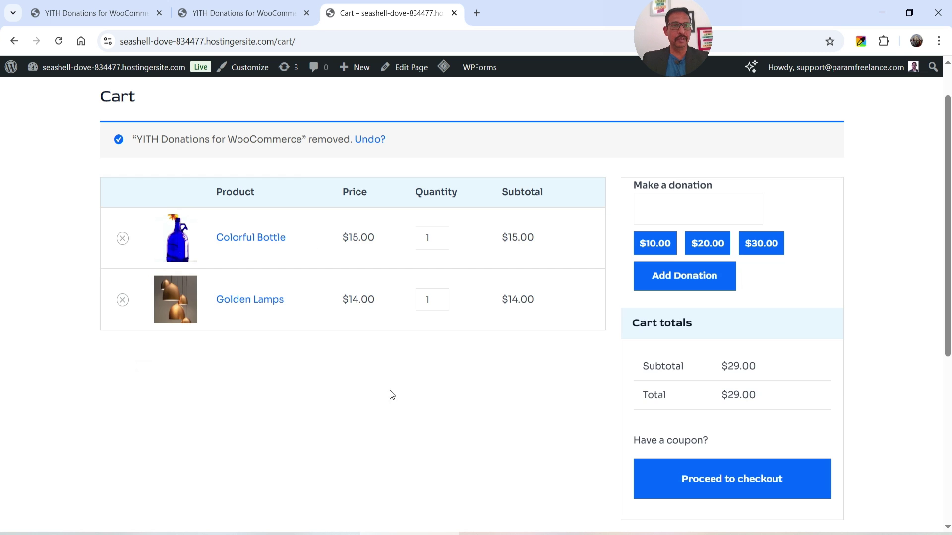
Enable the extra field in the donation form in the YITH donation settings and save the options
{"action": "left_click", "coordinate": [94, 13]}
{"action": "left_click", "coordinate": [132, 165]}
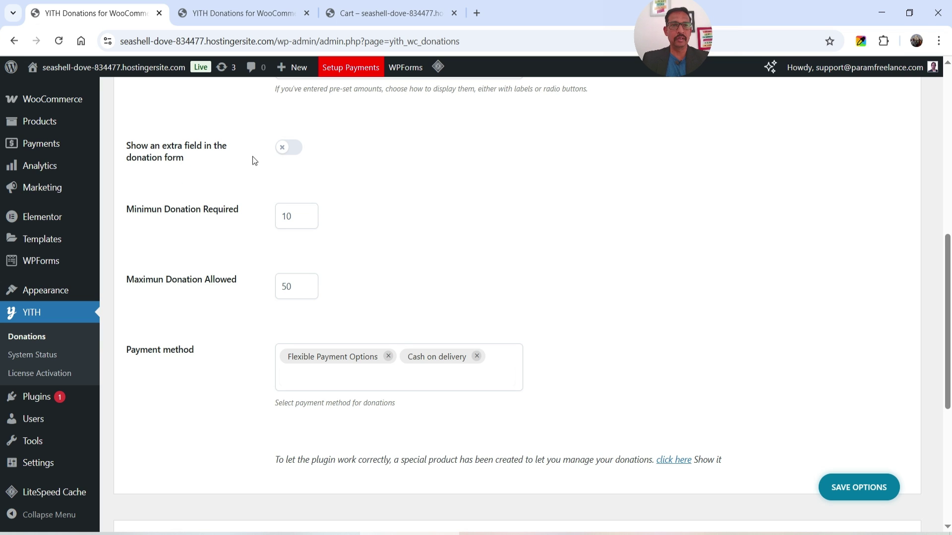
{"action": "left_click", "coordinate": [282, 151]}
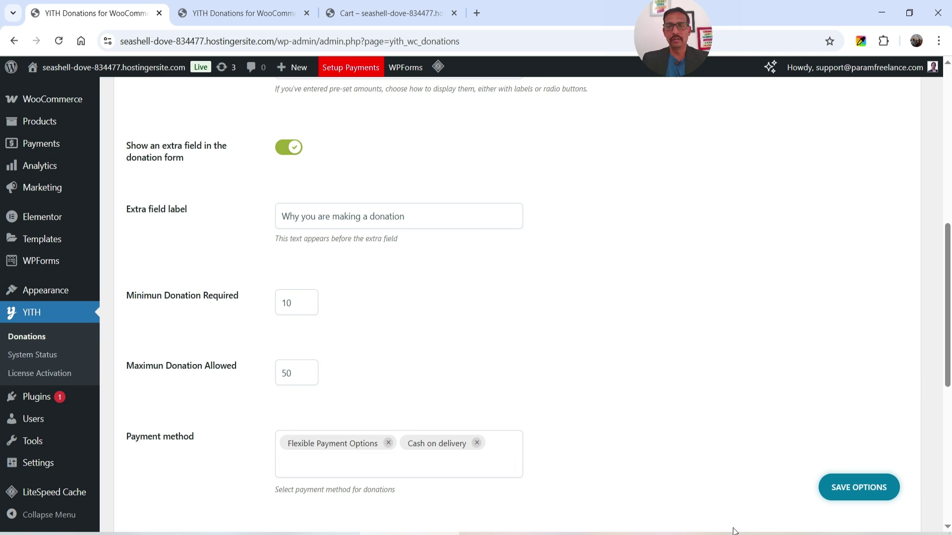
{"action": "left_click", "coordinate": [872, 490]}
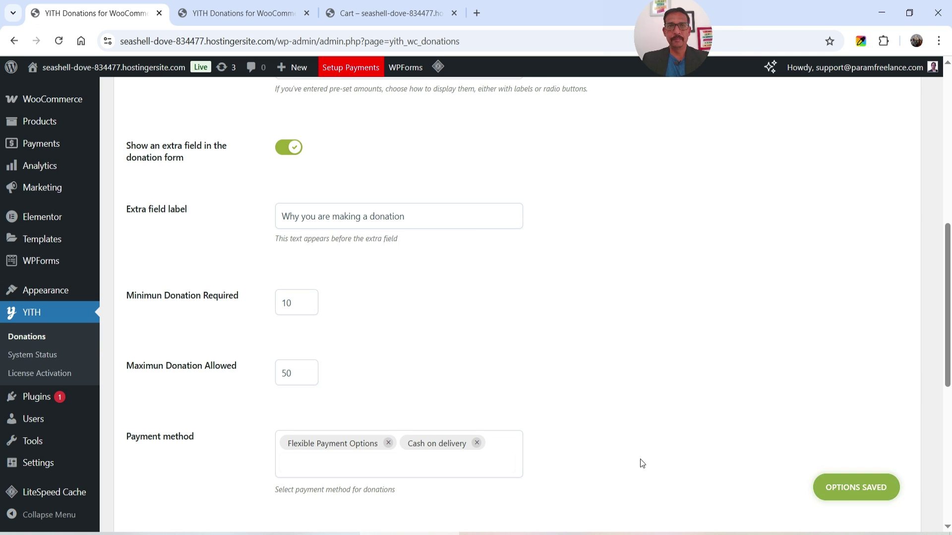
Return to the cart page and purge all caches to refresh the donation form
{"action": "left_click", "coordinate": [387, 13]}
{"action": "mouse_move", "coordinate": [446, 78]}
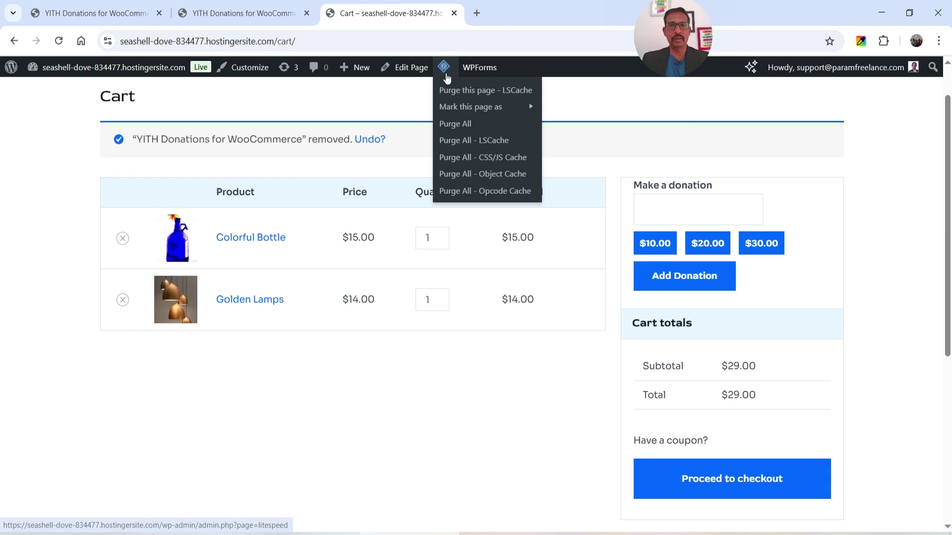
{"action": "left_click", "coordinate": [456, 123]}
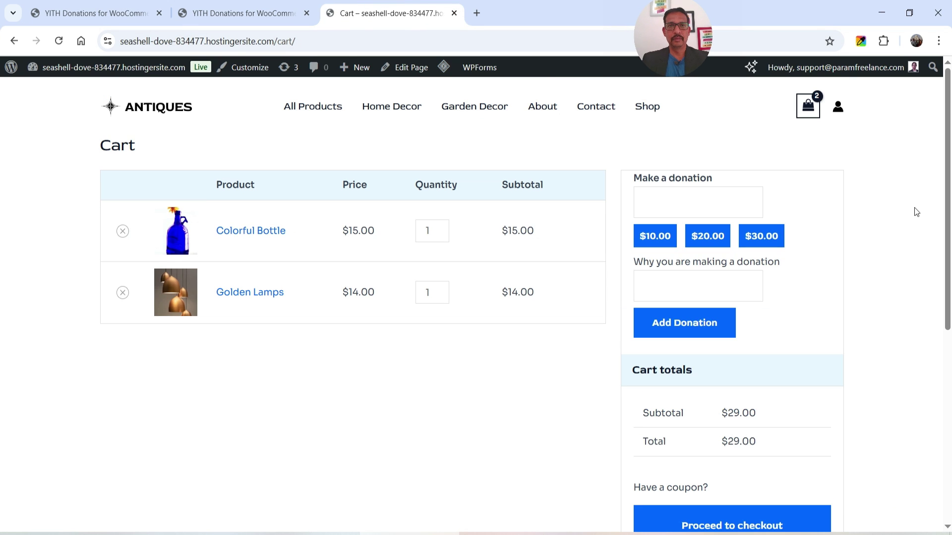
Add the pre-set $20.00 donation to the cart with "Charity" as the reason, and remove it again
{"action": "left_click", "coordinate": [708, 236]}
{"action": "left_click", "coordinate": [668, 284]}
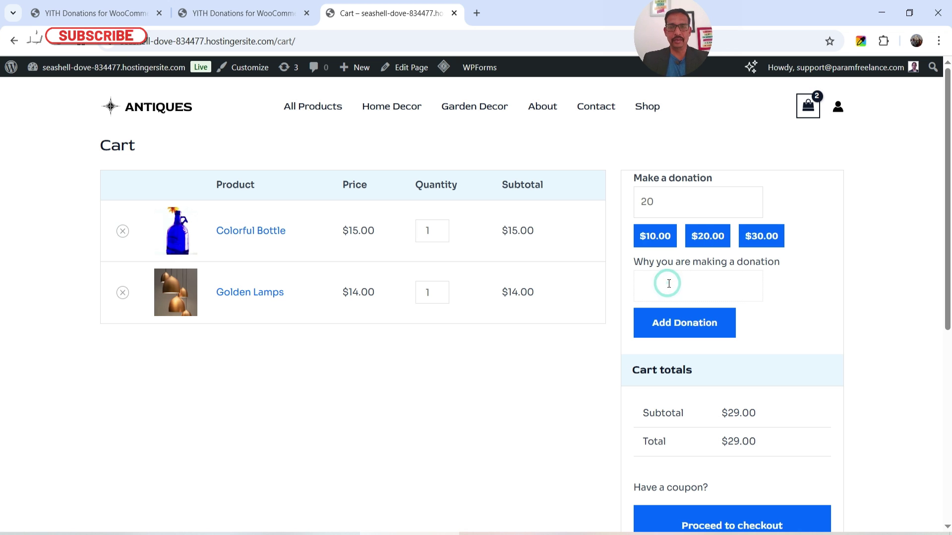
{"action": "type", "text": "Charity"}
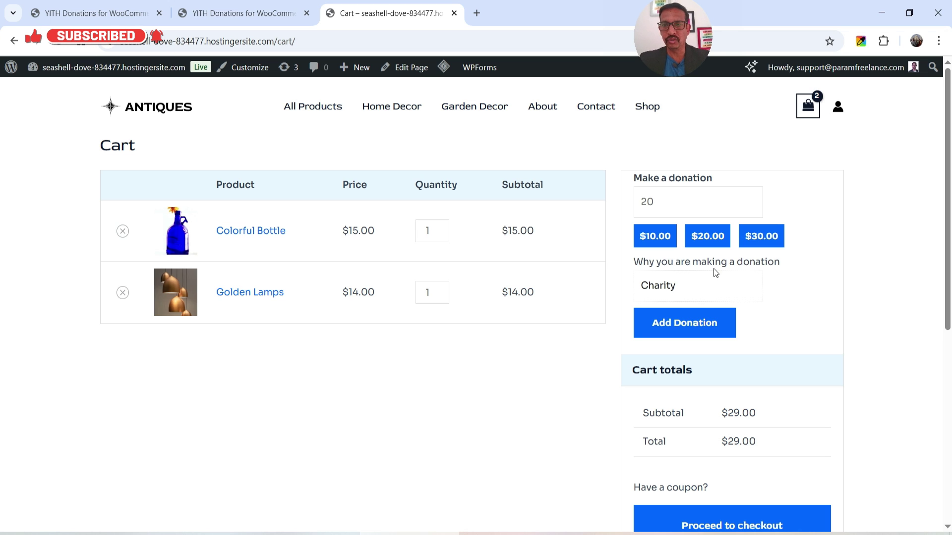
{"action": "left_click", "coordinate": [671, 338]}
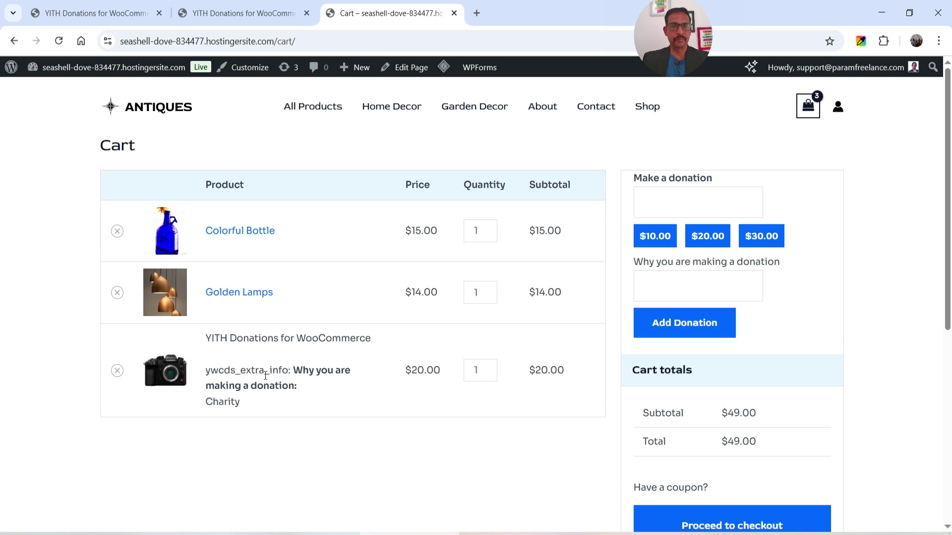
{"action": "left_click_drag", "start_coordinate": [251, 409], "coordinate": [204, 404]}
{"action": "left_click", "coordinate": [234, 404]}
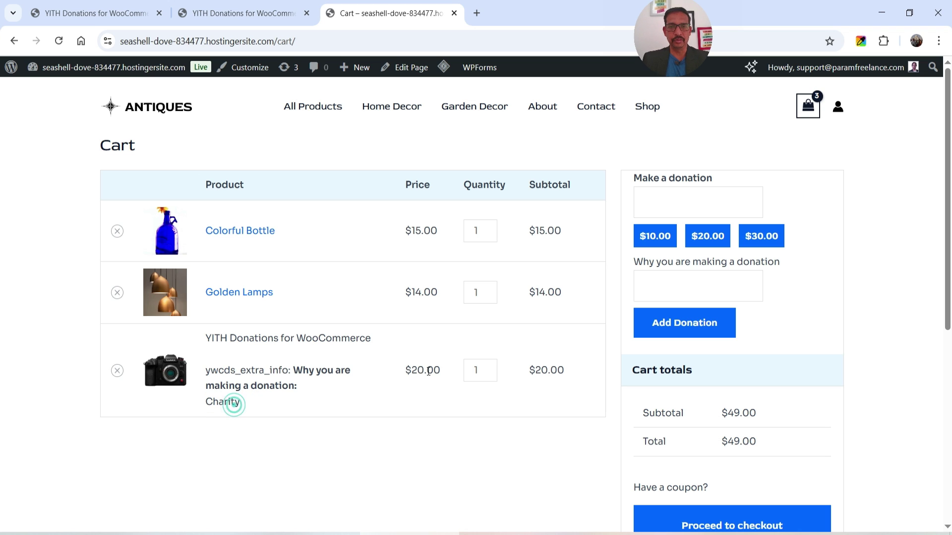
{"action": "left_click", "coordinate": [676, 280]}
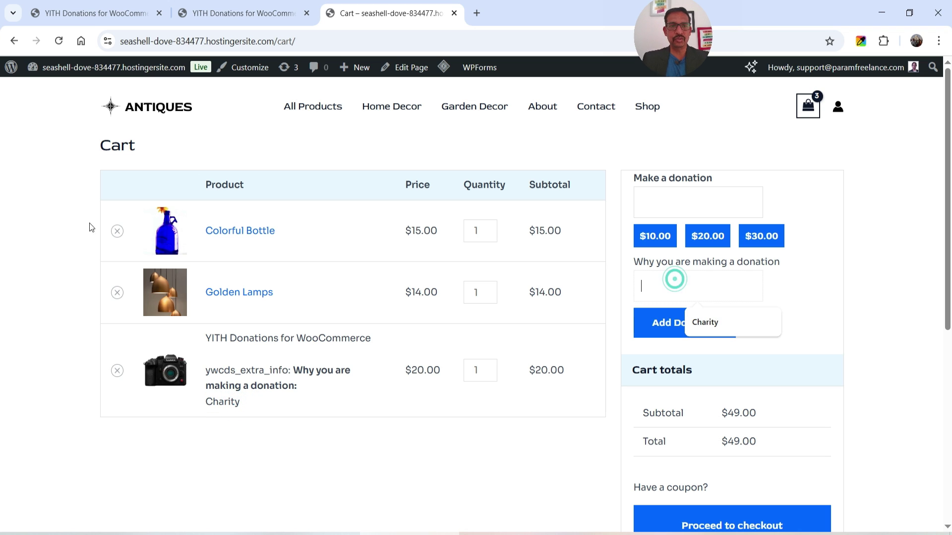
{"action": "left_click", "coordinate": [117, 371]}
Set the donation button's style to Custom Style in the YITH donation settings and save the options
{"action": "left_click", "coordinate": [73, 15]}
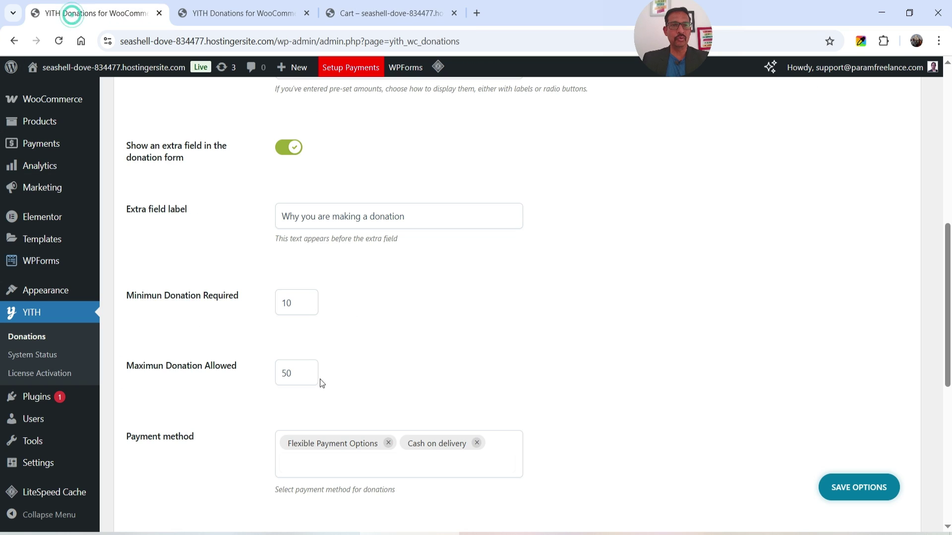
{"action": "scroll", "coordinate": [708, 289], "scroll_direction": "down", "scroll_amount": 6}
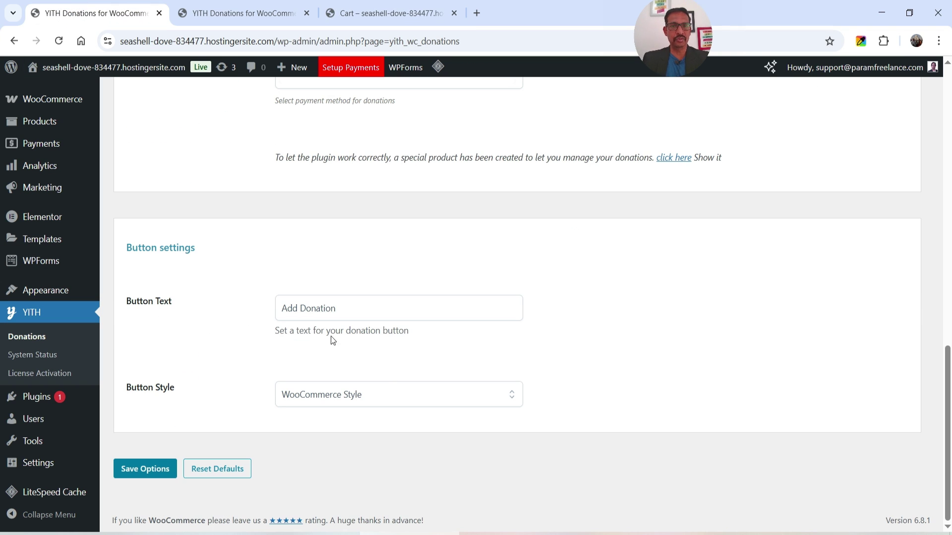
{"action": "left_click", "coordinate": [377, 13]}
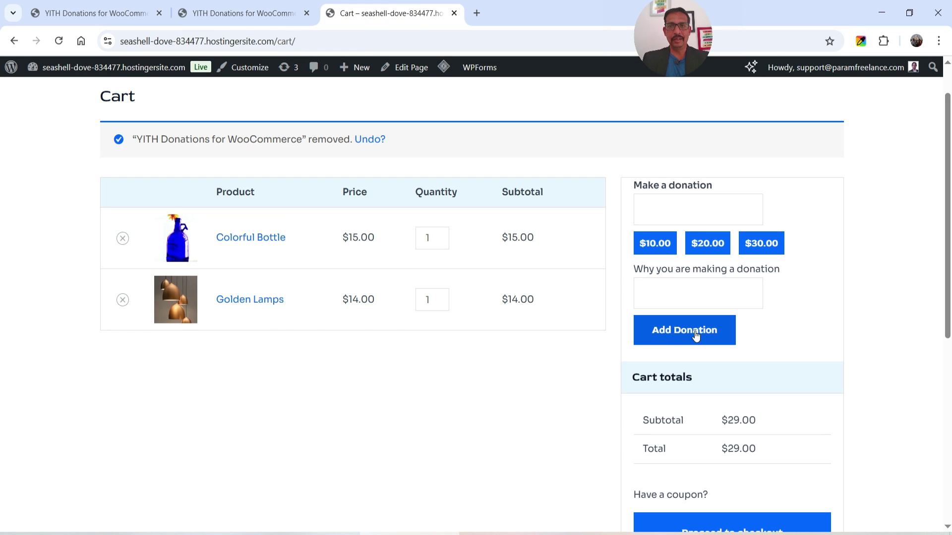
{"action": "left_click", "coordinate": [72, 14]}
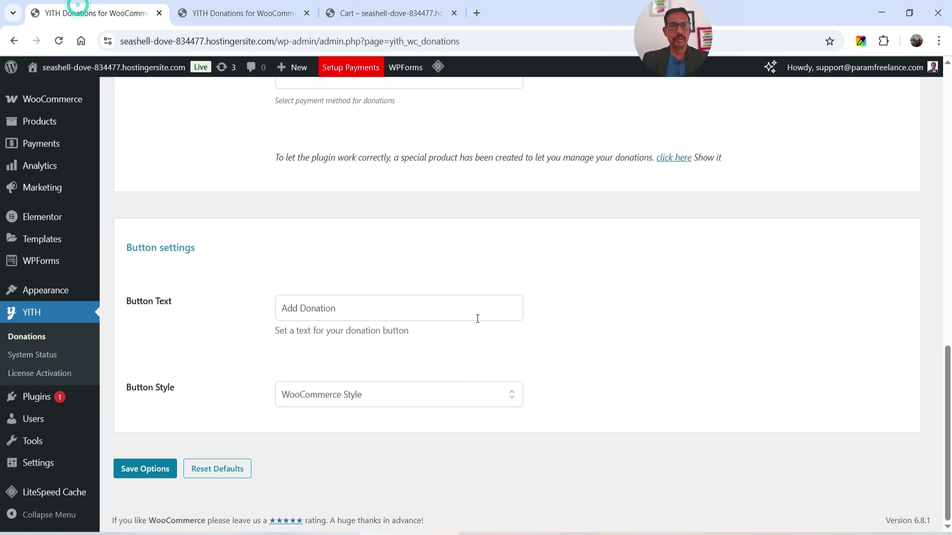
{"action": "left_click", "coordinate": [384, 401]}
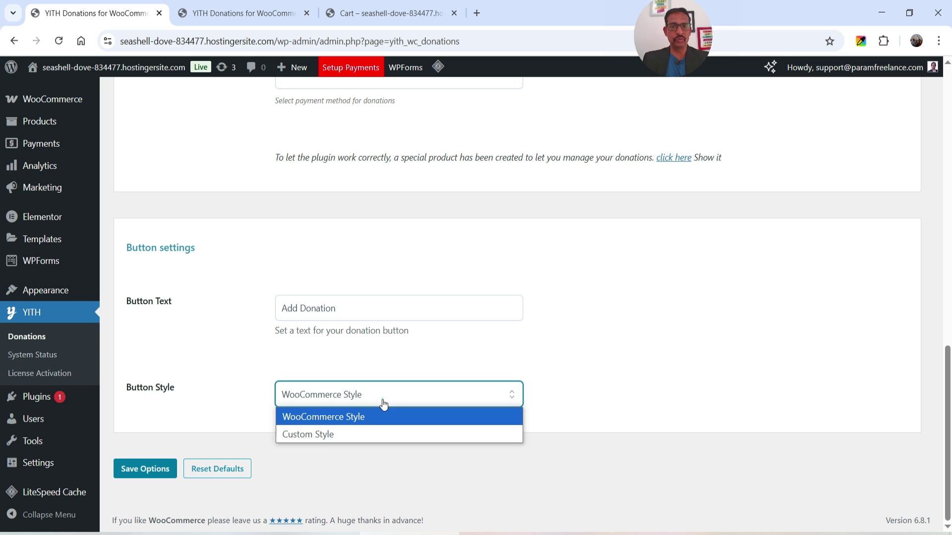
{"action": "left_click", "coordinate": [365, 432]}
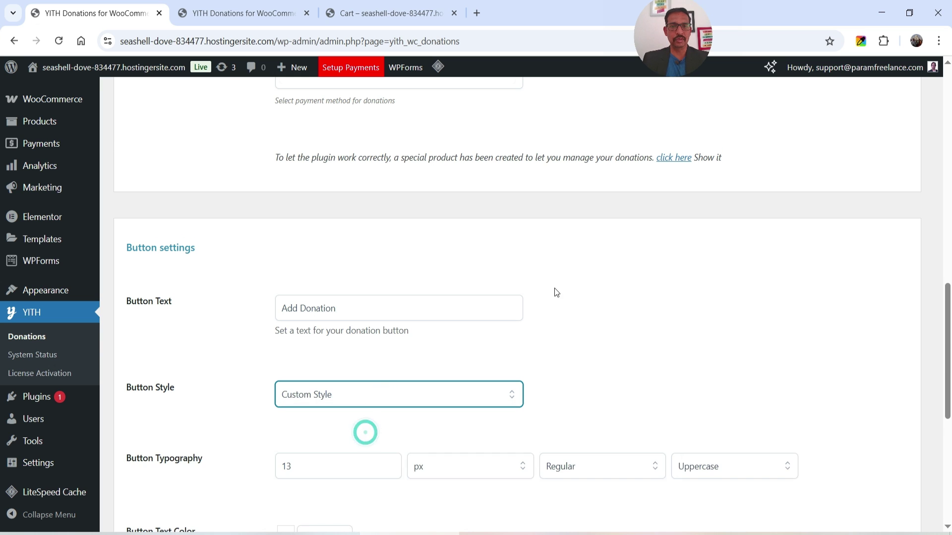
{"action": "scroll", "coordinate": [337, 241], "scroll_direction": "down", "scroll_amount": 6}
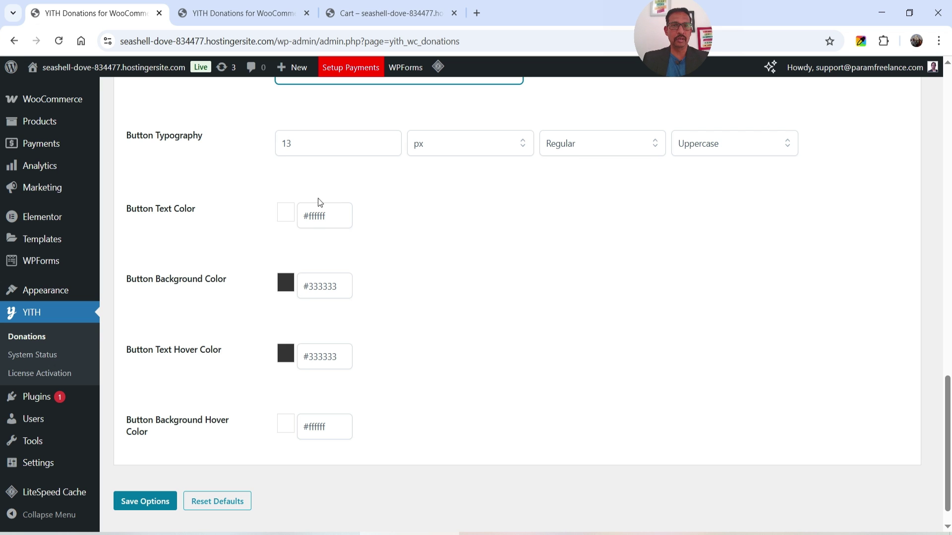
{"action": "scroll", "coordinate": [526, 261], "scroll_direction": "down", "scroll_amount": 1}
{"action": "left_click", "coordinate": [146, 468]}
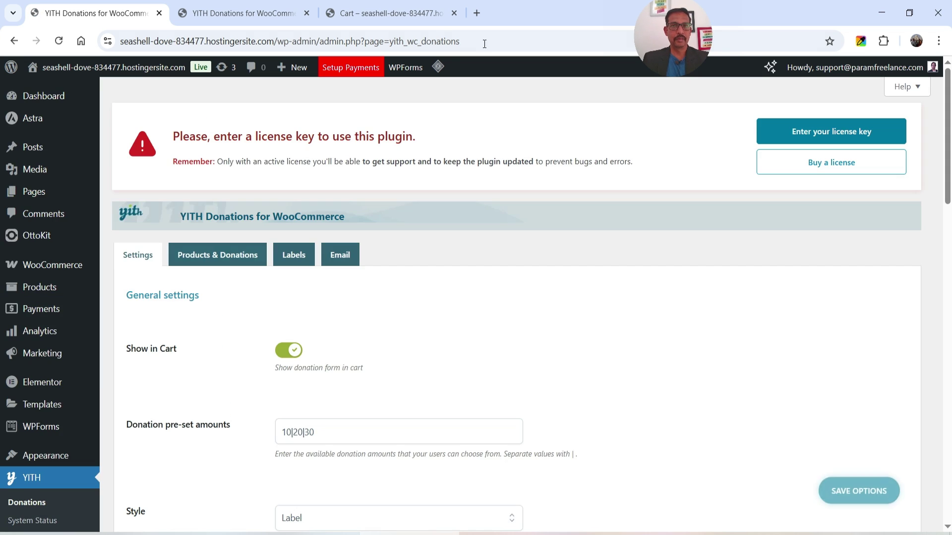
Purge all caches from the cart page and review the custom button's typography and color settings
{"action": "left_click", "coordinate": [389, 13]}
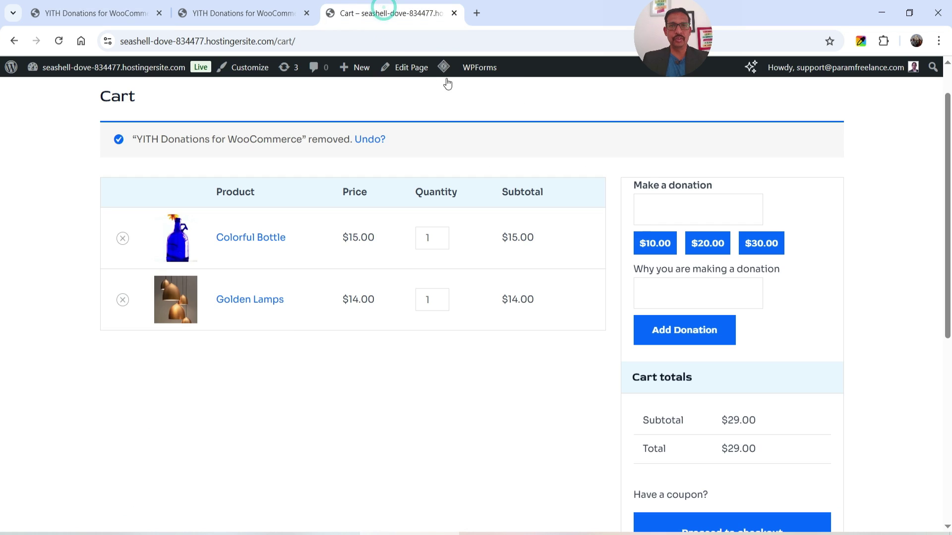
{"action": "left_click", "coordinate": [456, 123]}
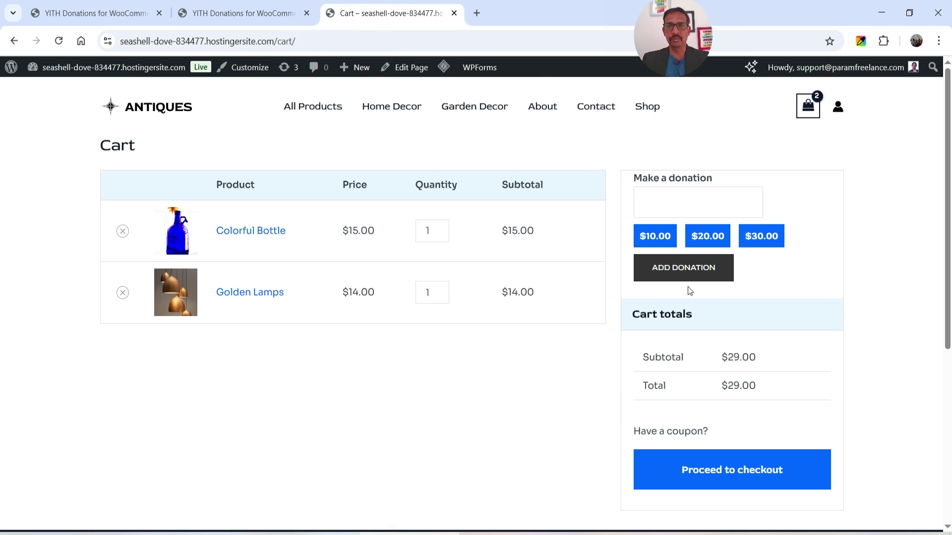
{"action": "left_click", "coordinate": [68, 7]}
{"action": "scroll", "coordinate": [360, 445], "scroll_direction": "down", "scroll_amount": 20}
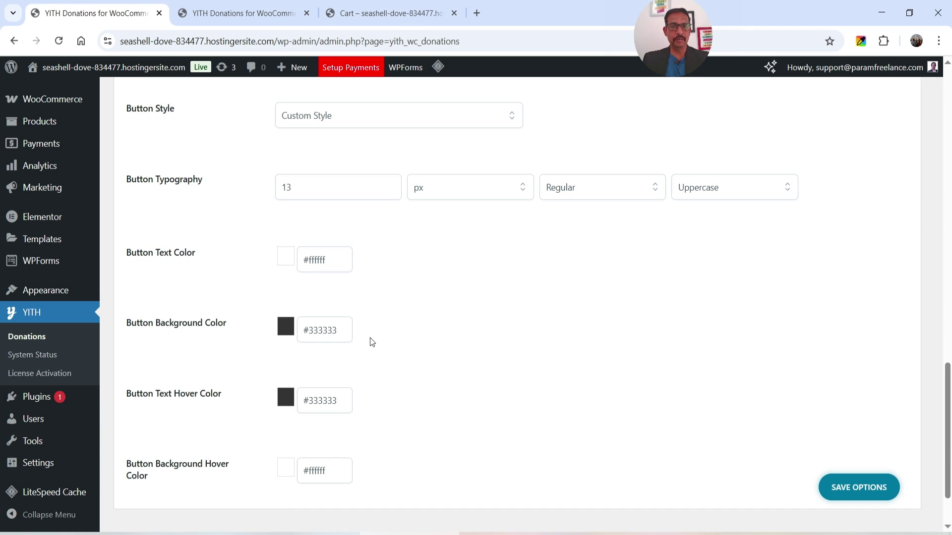
{"action": "scroll", "coordinate": [347, 380], "scroll_direction": "up", "scroll_amount": 3}
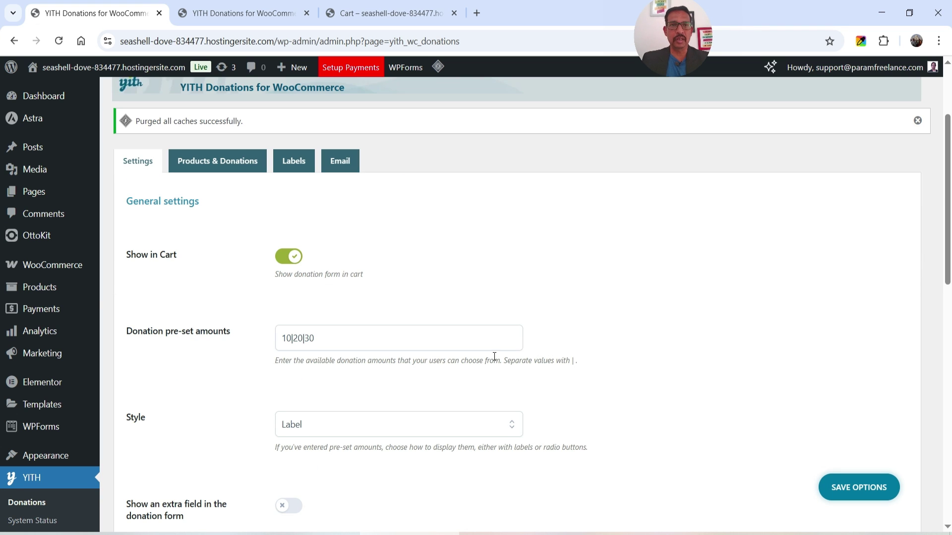
Open the Products & Donations settings and copy the Colorful Bottle product's name from its store page
{"action": "left_click", "coordinate": [215, 165]}
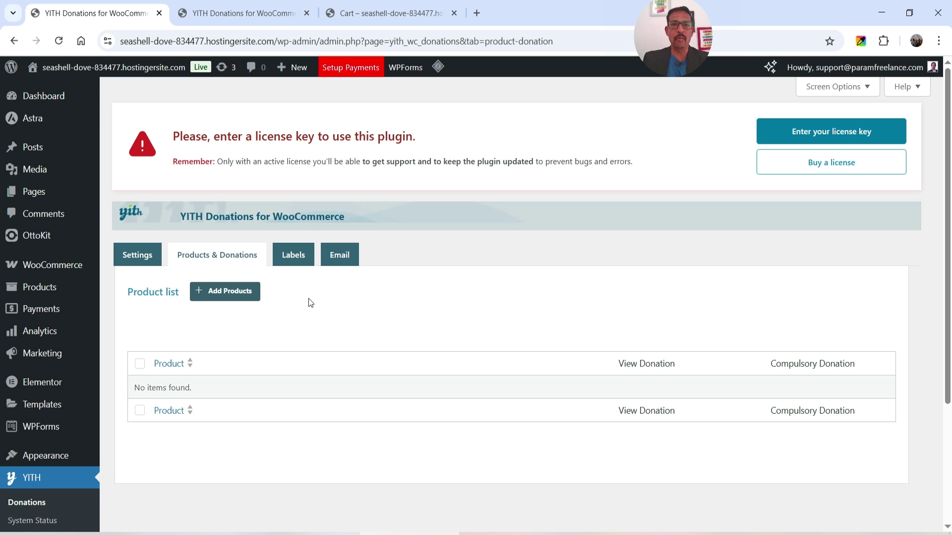
{"action": "left_click", "coordinate": [389, 13]}
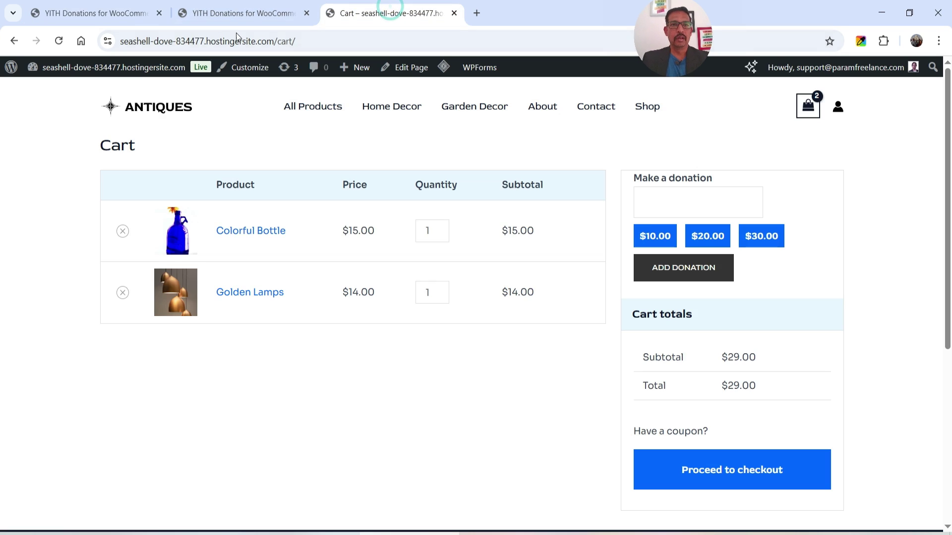
{"action": "left_click", "coordinate": [251, 231]}
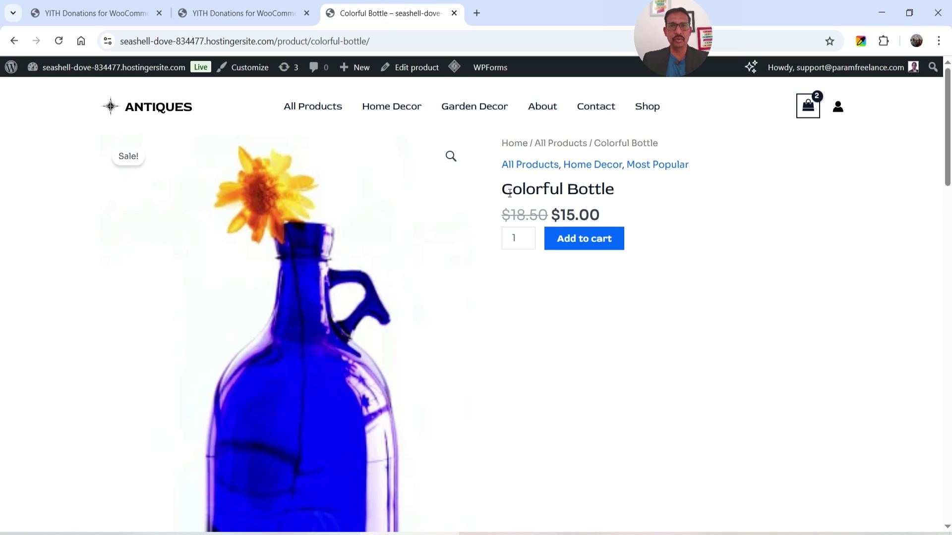
{"action": "left_click_drag", "start_coordinate": [506, 190], "coordinate": [615, 187]}
{"action": "key", "text": "ctrl+c"}
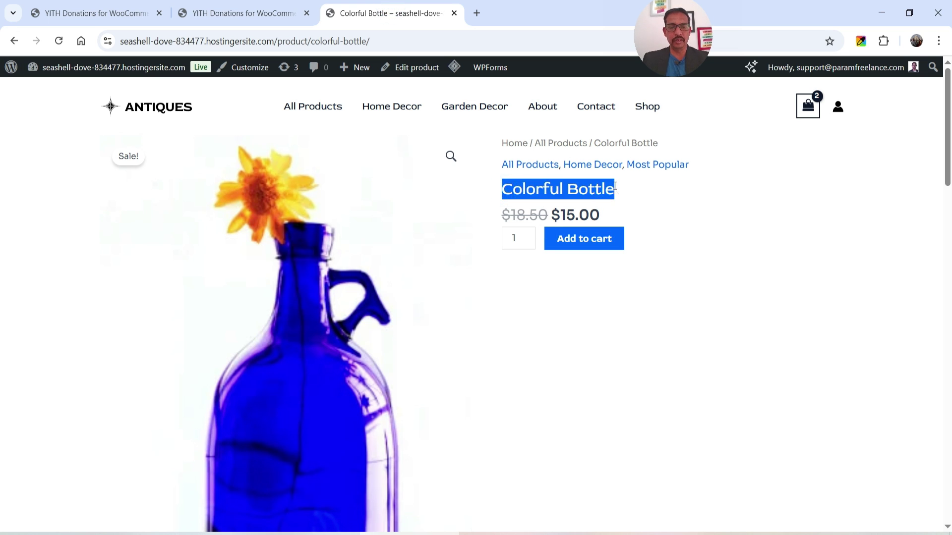
Start a product association for donations and select Colorful Bottle, Golden Lamps and Round Pendant Lamp
{"action": "left_click", "coordinate": [89, 14]}
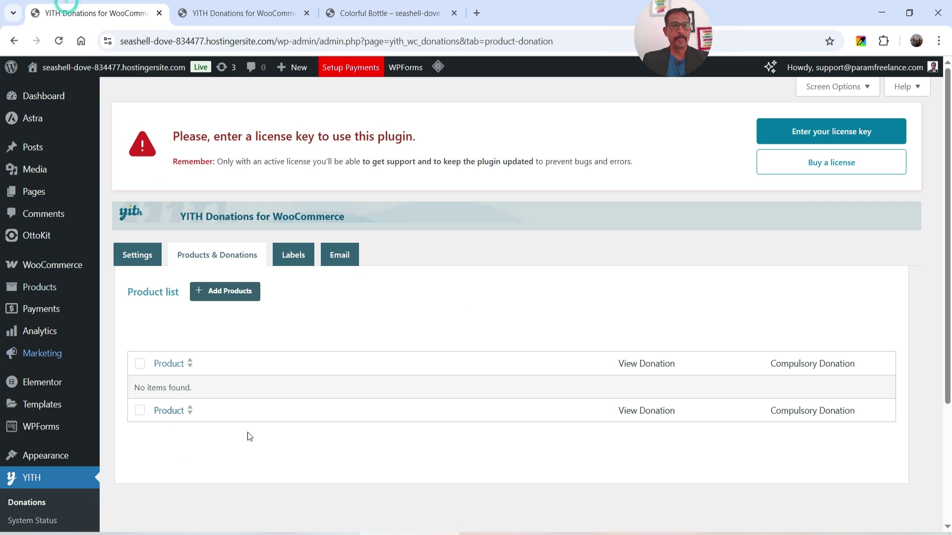
{"action": "left_click", "coordinate": [240, 293]}
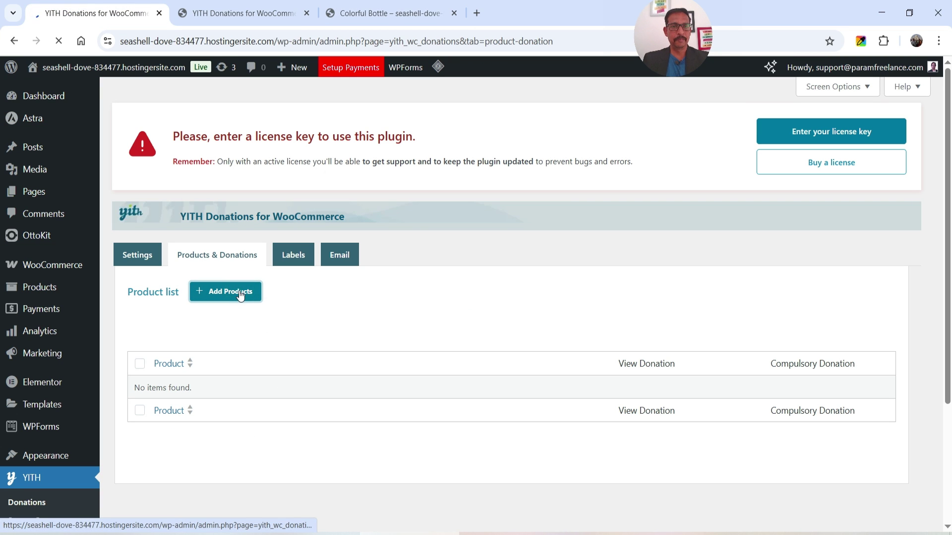
{"action": "left_click", "coordinate": [310, 323]}
{"action": "key", "text": "ctrl+v"}
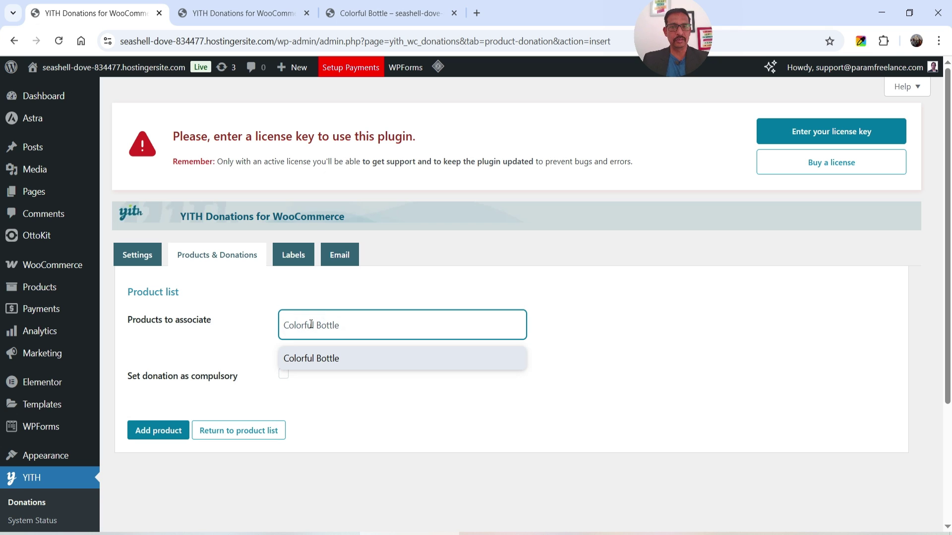
{"action": "left_click", "coordinate": [331, 359]}
{"action": "type", "text": "lamp"}
{"action": "left_click", "coordinate": [314, 376]}
{"action": "type", "text": "lamp"}
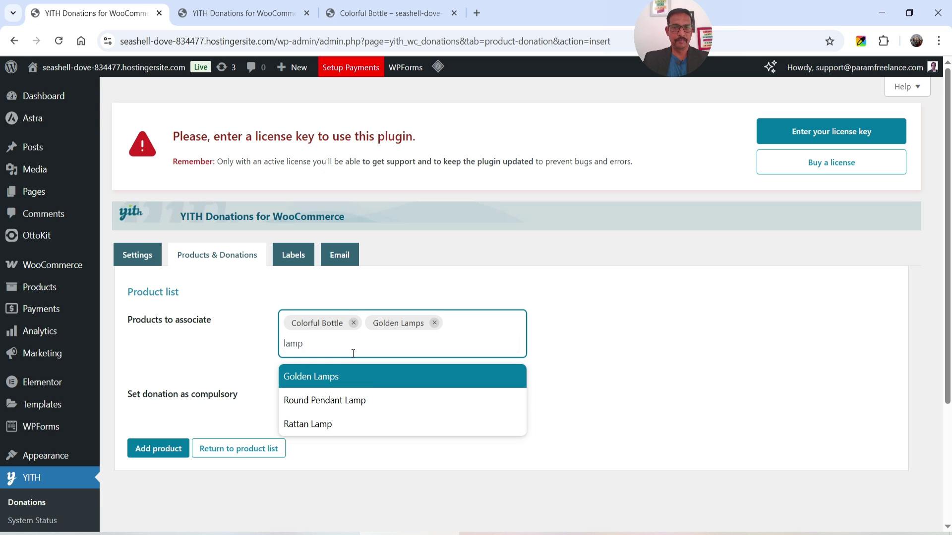
{"action": "left_click", "coordinate": [330, 397]}
{"action": "left_click", "coordinate": [664, 323]}
Review the donation label settings, from the message attached to the donation to the compulsory donation text
{"action": "left_click", "coordinate": [297, 257]}
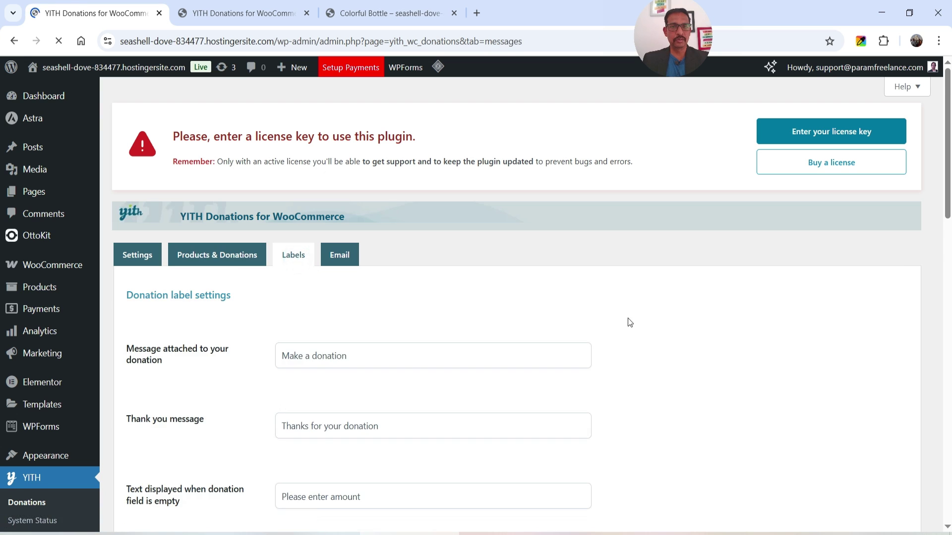
{"action": "scroll", "coordinate": [438, 244], "scroll_direction": "down", "scroll_amount": 1}
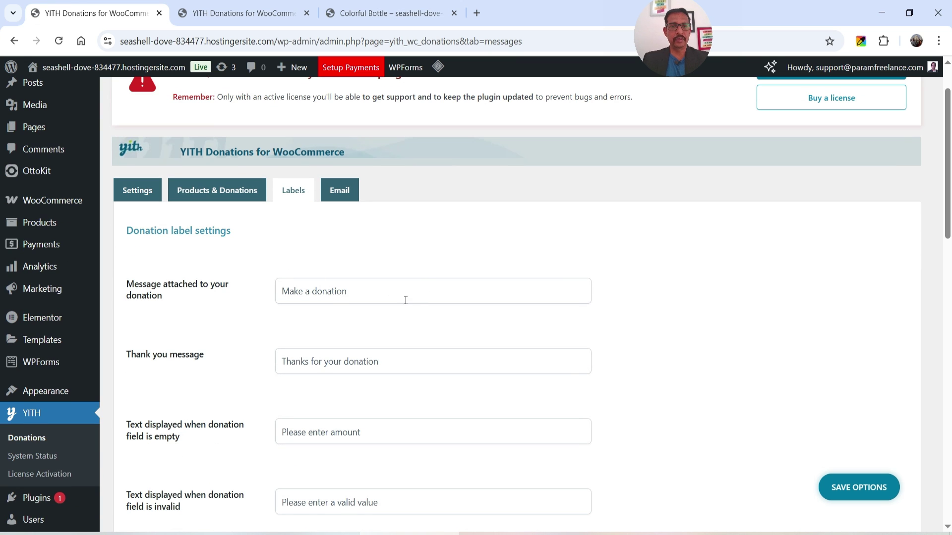
{"action": "scroll", "coordinate": [405, 300], "scroll_direction": "down", "scroll_amount": 2}
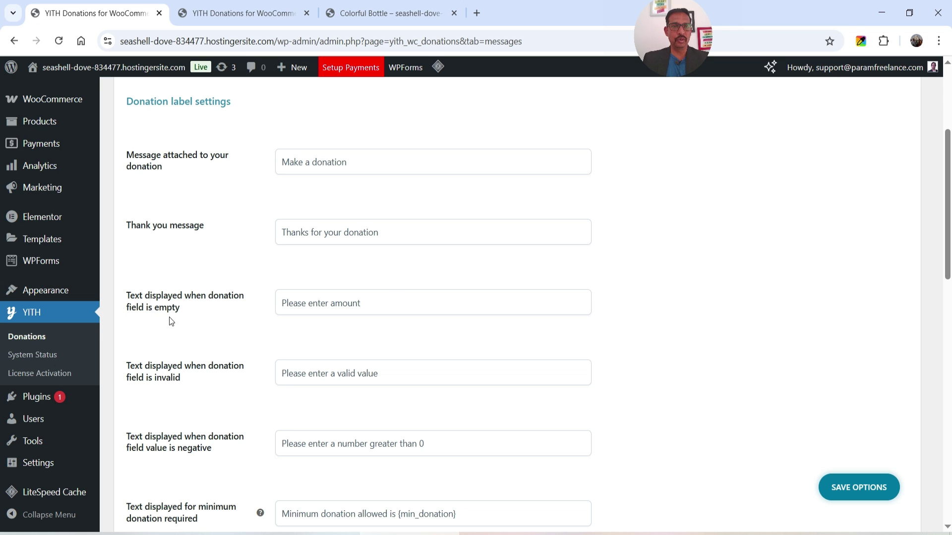
{"action": "left_click", "coordinate": [395, 307]}
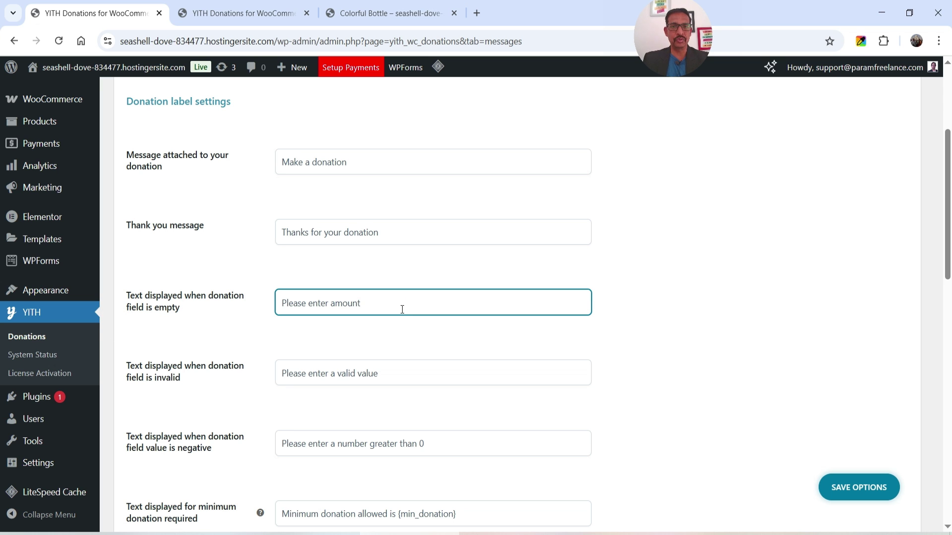
{"action": "scroll", "coordinate": [402, 309], "scroll_direction": "down", "scroll_amount": 3}
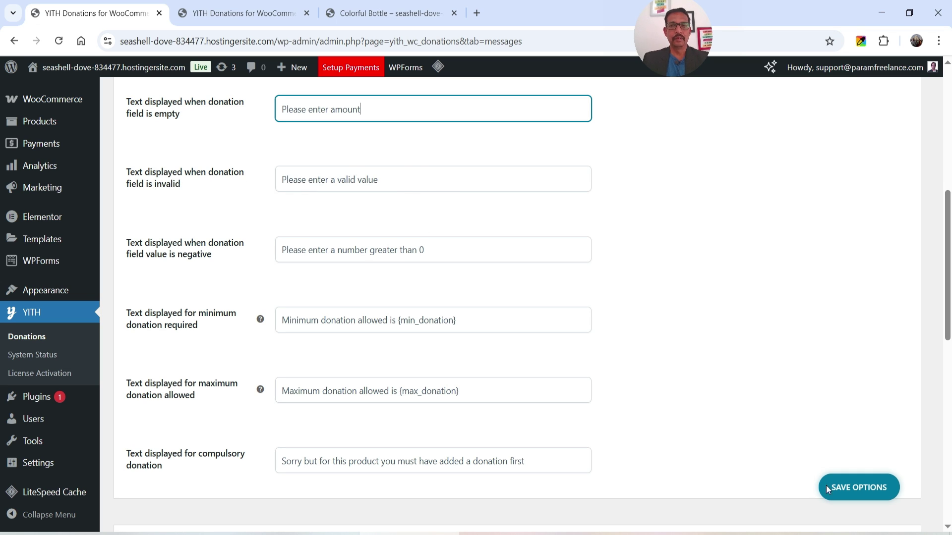
Save the donation label settings and reload the Colorful Bottle product page in the store
{"action": "left_click", "coordinate": [858, 487]}
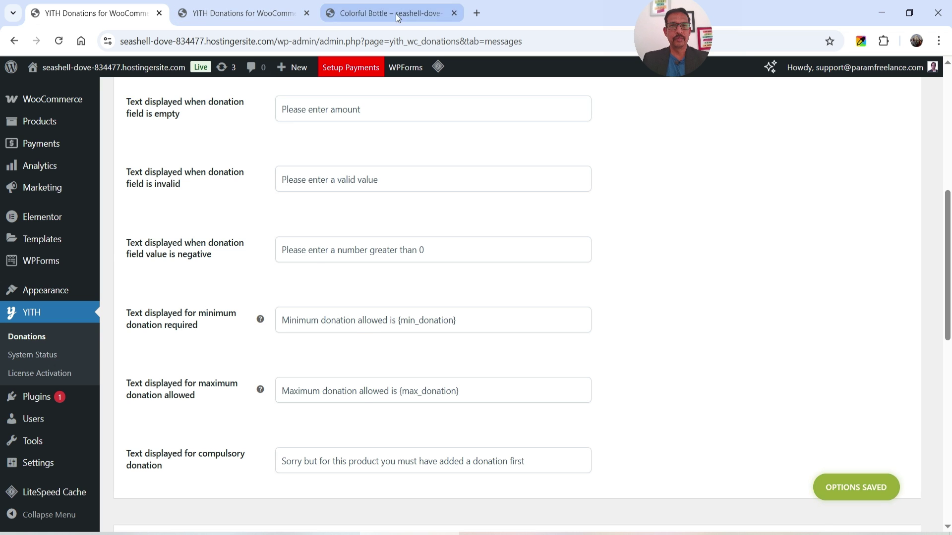
{"action": "left_click", "coordinate": [392, 13]}
{"action": "left_click", "coordinate": [740, 205]}
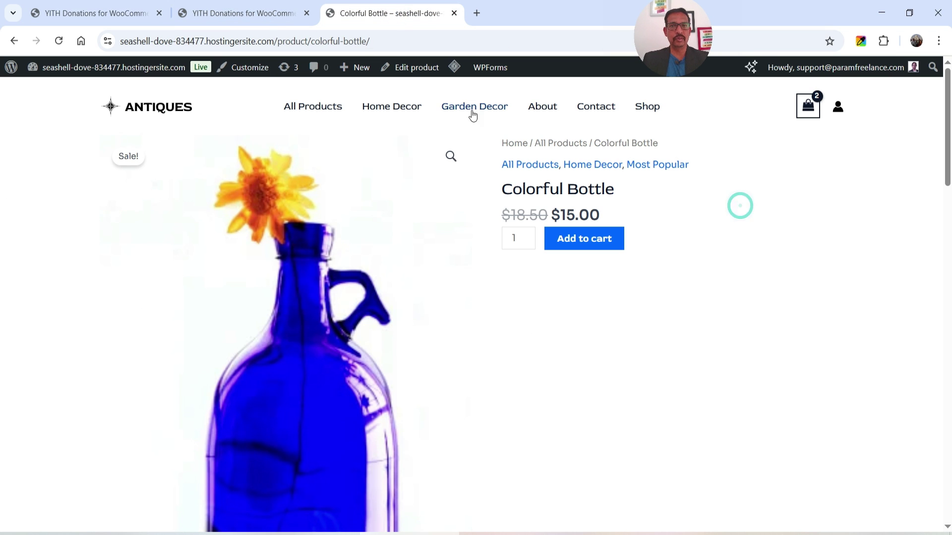
{"action": "key", "text": "F5"}
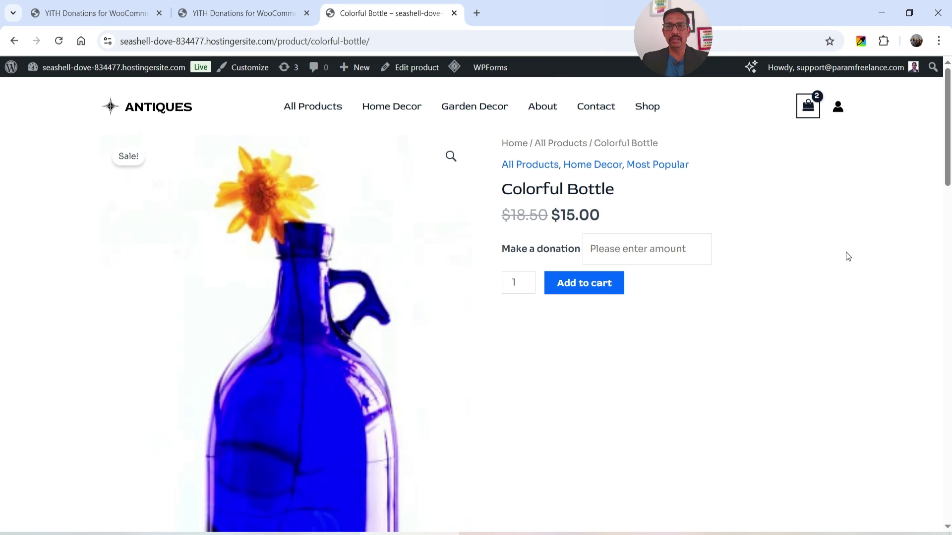
Add Colorful Bottle to the cart together with a donation of 10 and open the cart
{"action": "left_click", "coordinate": [617, 250]}
{"action": "type", "text": "10"}
{"action": "left_click", "coordinate": [593, 292]}
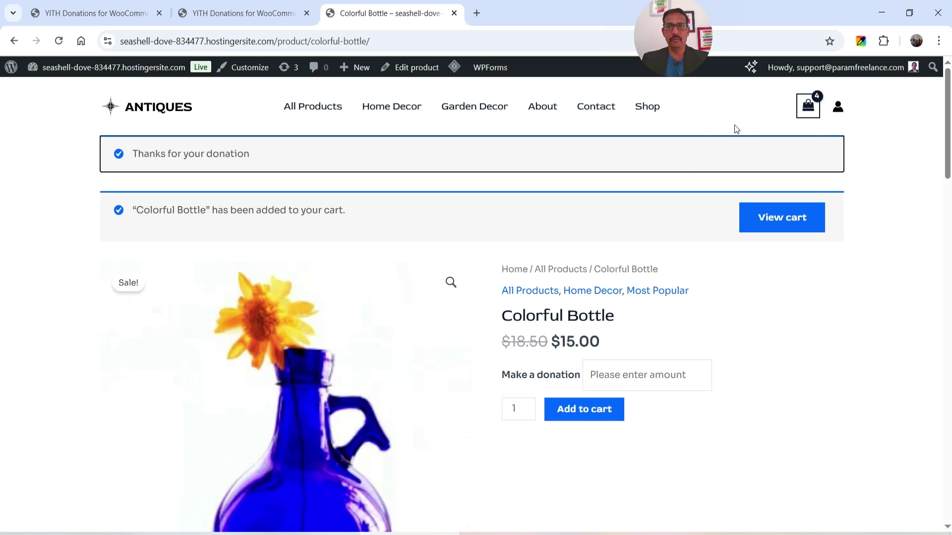
{"action": "left_click", "coordinate": [801, 113]}
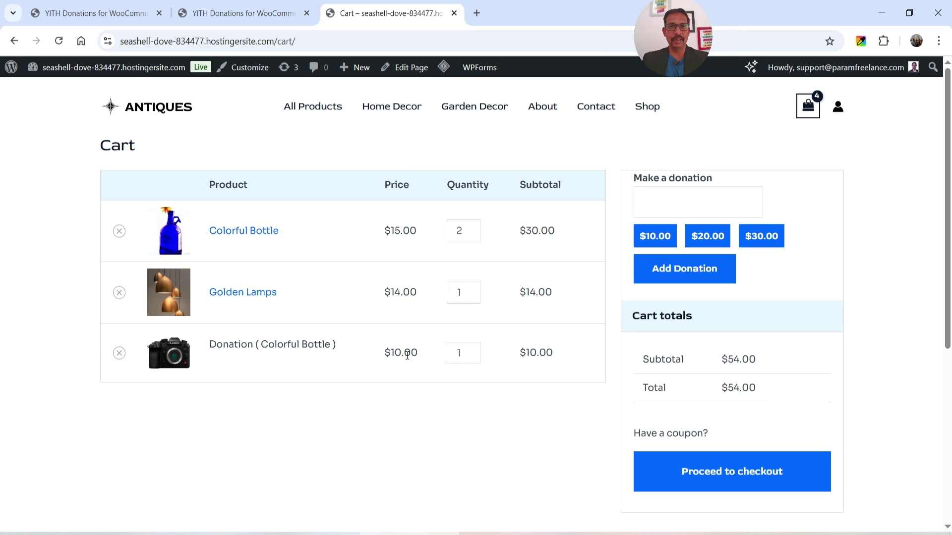
Remove the donation, Colorful Bottle and Golden Lamps from the cart, opening the Colorful Bottle page in a separate tab
{"action": "left_click", "coordinate": [119, 353]}
{"action": "scroll", "coordinate": [128, 247], "scroll_direction": "down", "scroll_amount": 1}
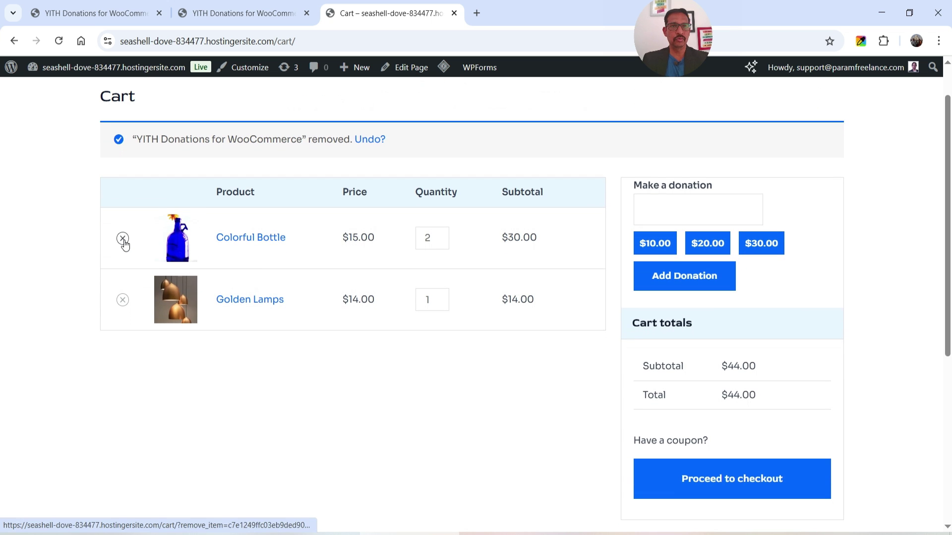
{"action": "middle_click", "coordinate": [251, 281]}
{"action": "left_click", "coordinate": [124, 240]}
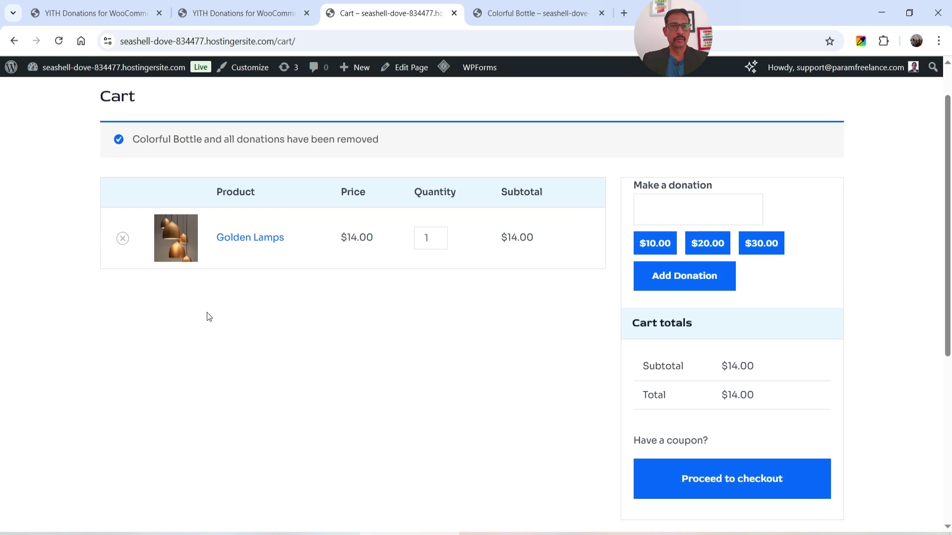
{"action": "left_click", "coordinate": [120, 238]}
Reload the Colorful Bottle page, add the product to the cart with a donation of 15, and view the cart
{"action": "left_click", "coordinate": [528, 12]}
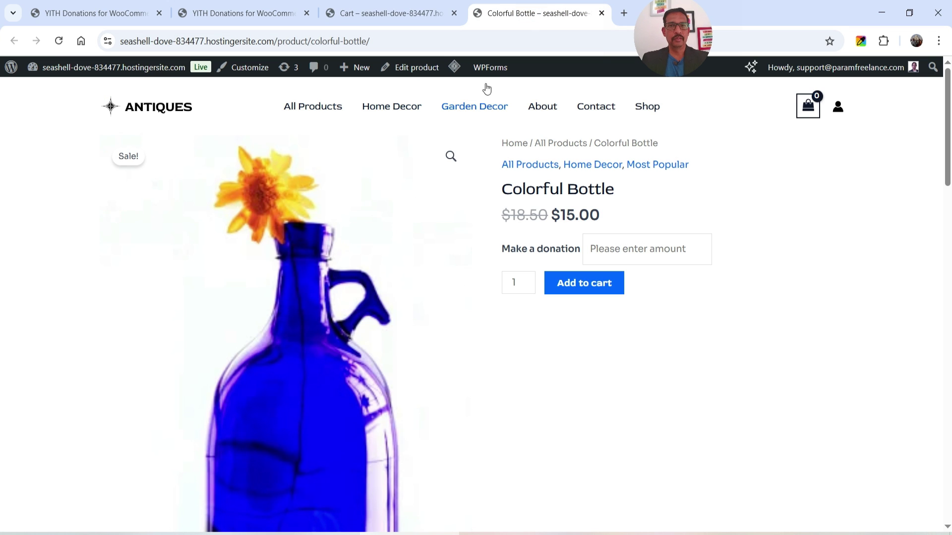
{"action": "left_click", "coordinate": [59, 42]}
{"action": "left_click", "coordinate": [607, 249]}
{"action": "type", "text": "15"}
{"action": "left_click", "coordinate": [583, 280]}
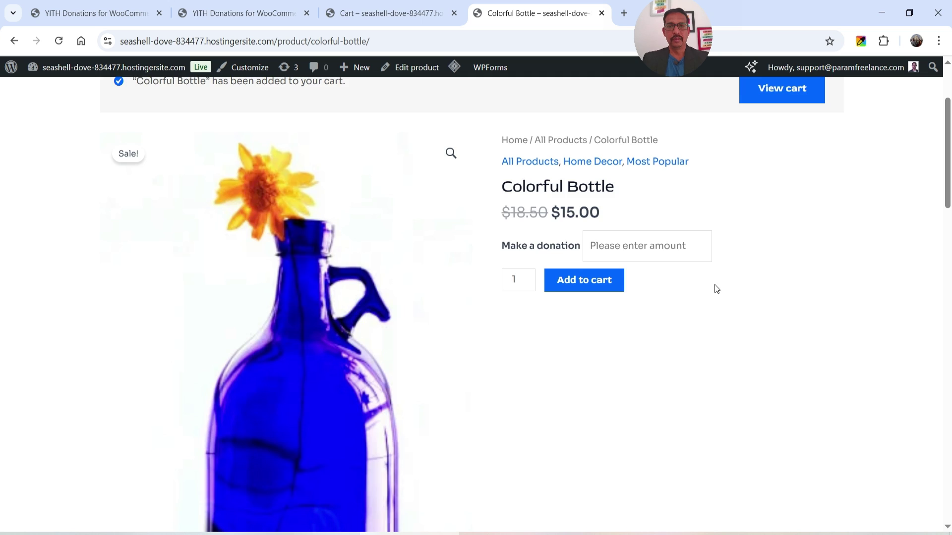
{"action": "left_click", "coordinate": [788, 219]}
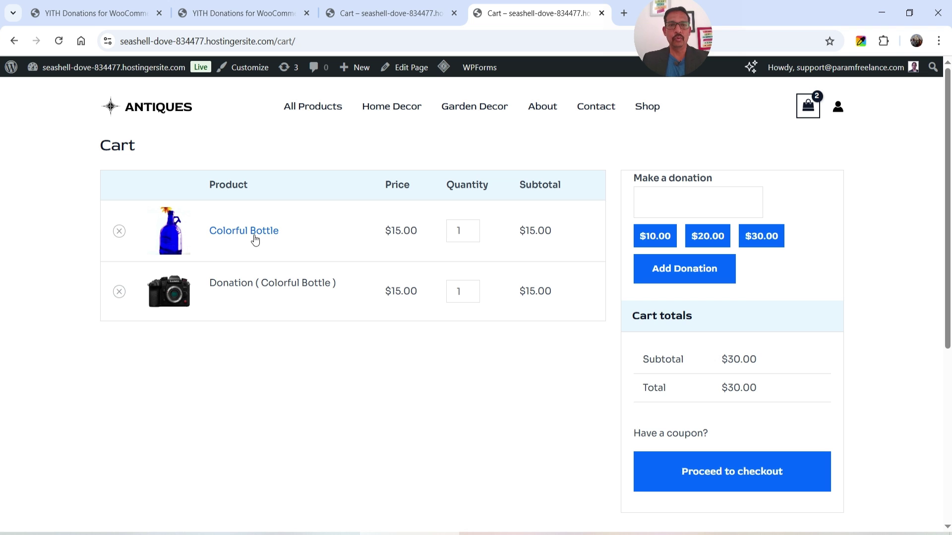
Check the cart total, proceed to checkout and review the order summary and payment section
{"action": "left_click_drag", "start_coordinate": [723, 388], "coordinate": [766, 390]}
{"action": "left_click", "coordinate": [723, 387]}
{"action": "left_click", "coordinate": [776, 476]}
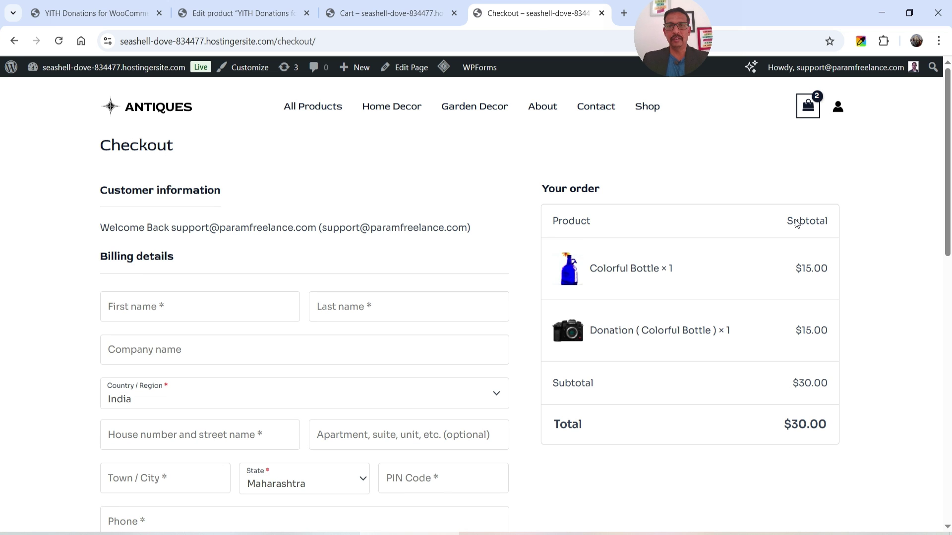
{"action": "scroll", "coordinate": [877, 291], "scroll_direction": "down", "scroll_amount": 4}
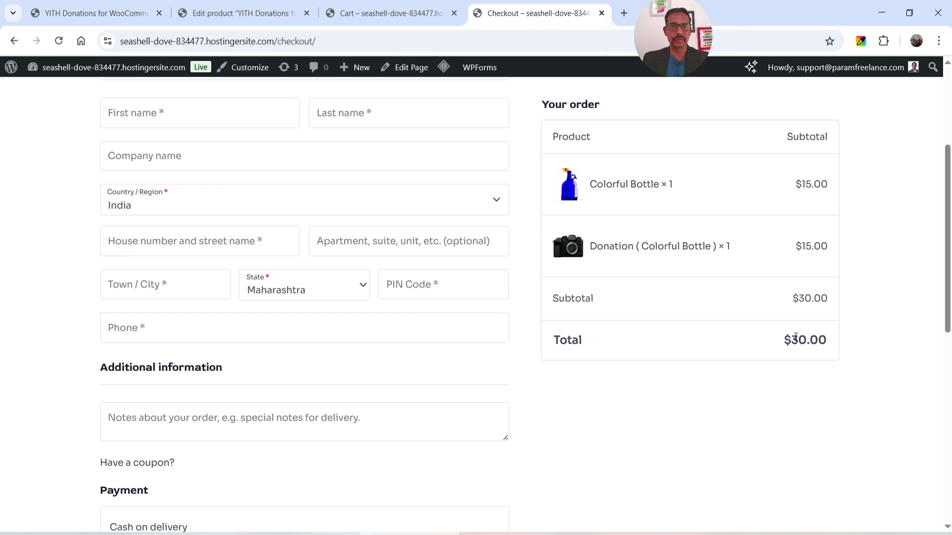
{"action": "scroll", "coordinate": [695, 301], "scroll_direction": "down", "scroll_amount": 5}
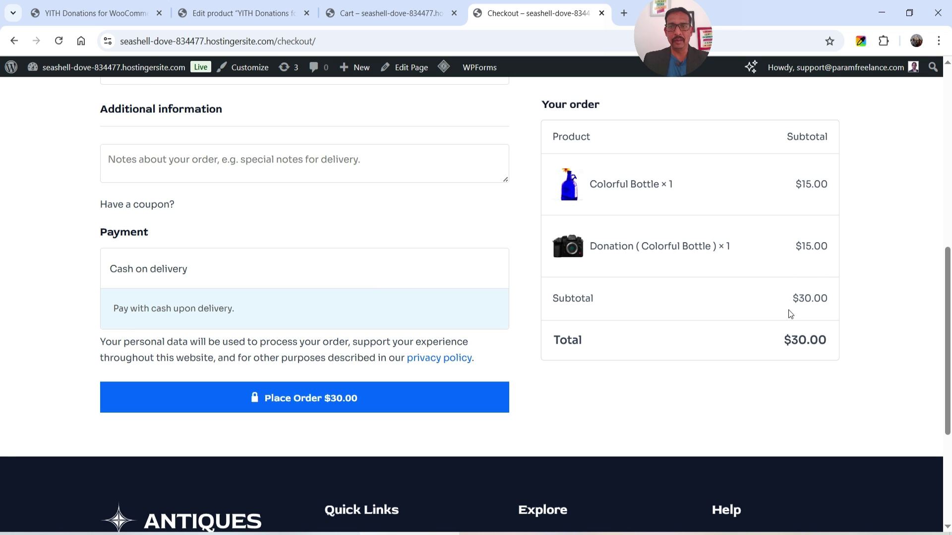
{"action": "scroll", "coordinate": [790, 315], "scroll_direction": "up", "scroll_amount": 9}
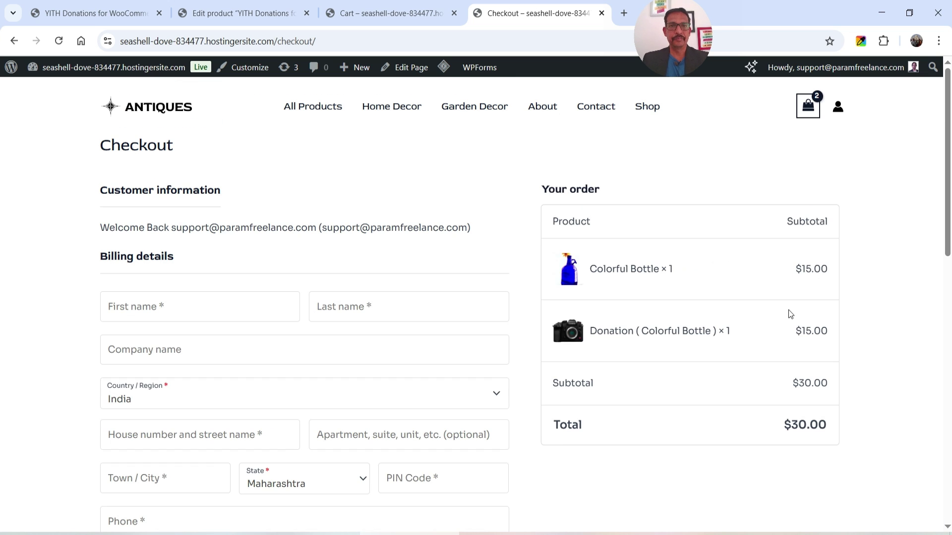
View the store's All Products page, open the WordPress Widgets settings and expand the WooCommerce Sidebar area
{"action": "left_click", "coordinate": [325, 107]}
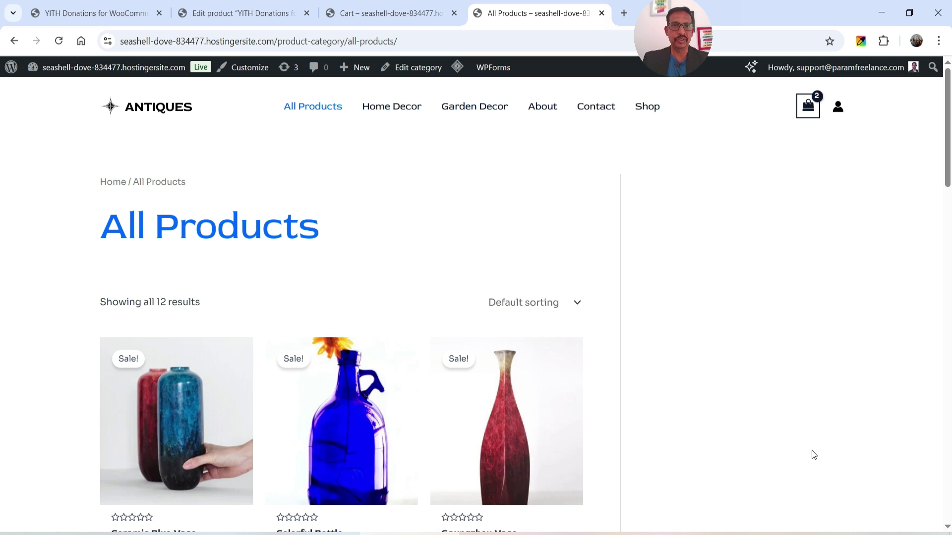
{"action": "mouse_move", "coordinate": [50, 68]}
{"action": "left_click", "coordinate": [51, 88]}
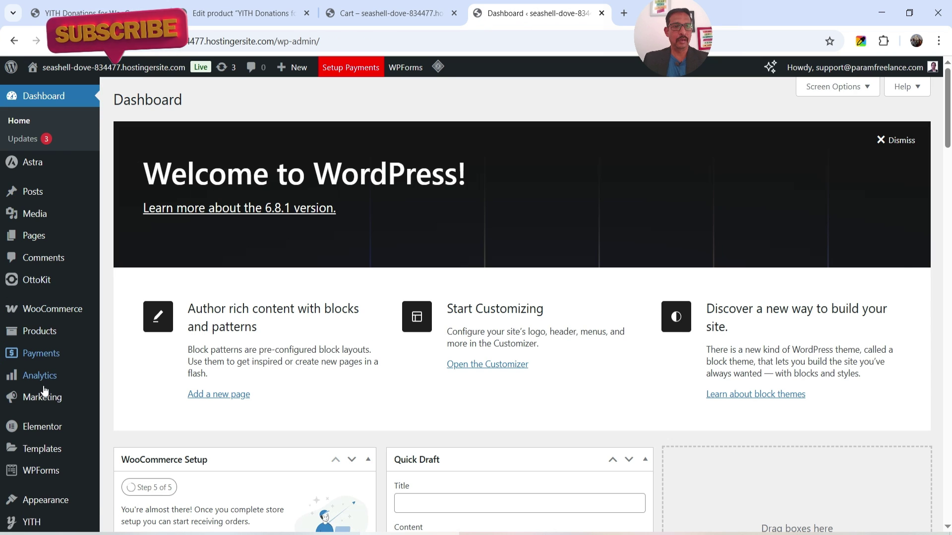
{"action": "mouse_move", "coordinate": [44, 500]}
{"action": "left_click", "coordinate": [124, 441]}
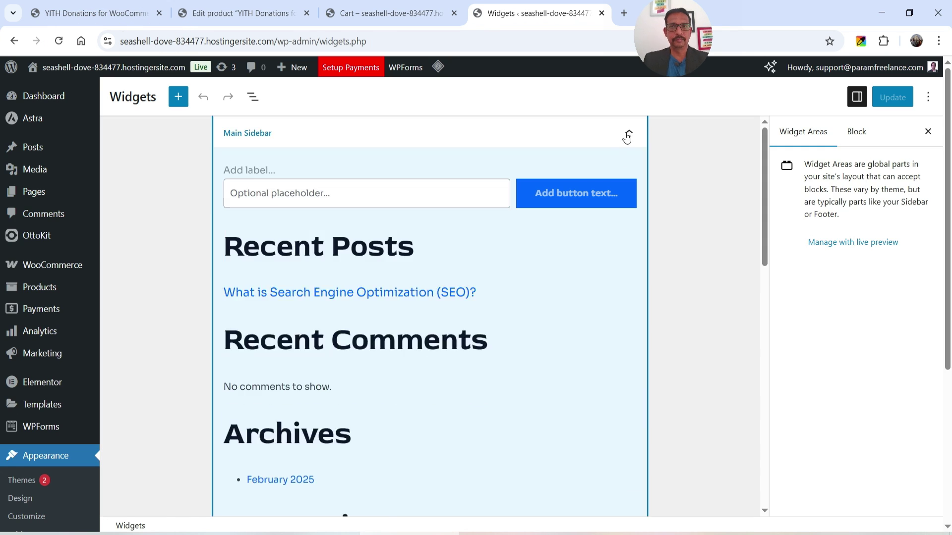
{"action": "scroll", "coordinate": [310, 313], "scroll_direction": "down", "scroll_amount": 10}
{"action": "left_click", "coordinate": [310, 313]}
{"action": "left_click", "coordinate": [627, 307]}
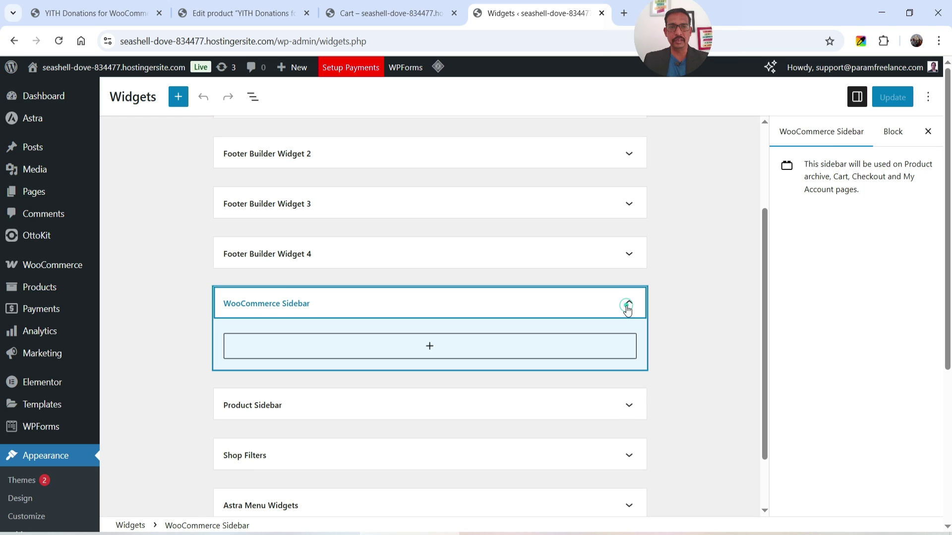
Add the Donation Summary and Donation Form blocks to the WooCommerce Sidebar and update the widgets
{"action": "left_click", "coordinate": [429, 349]}
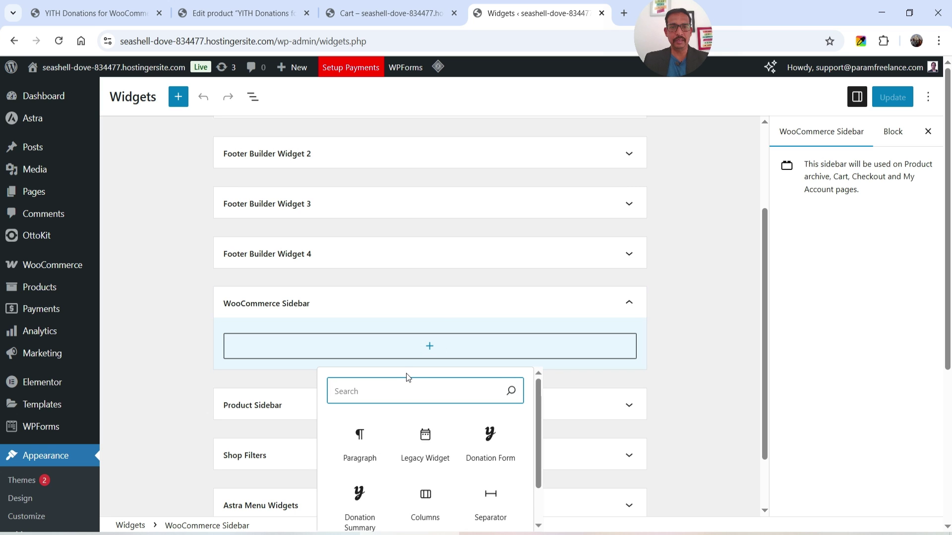
{"action": "type", "text": "donation"}
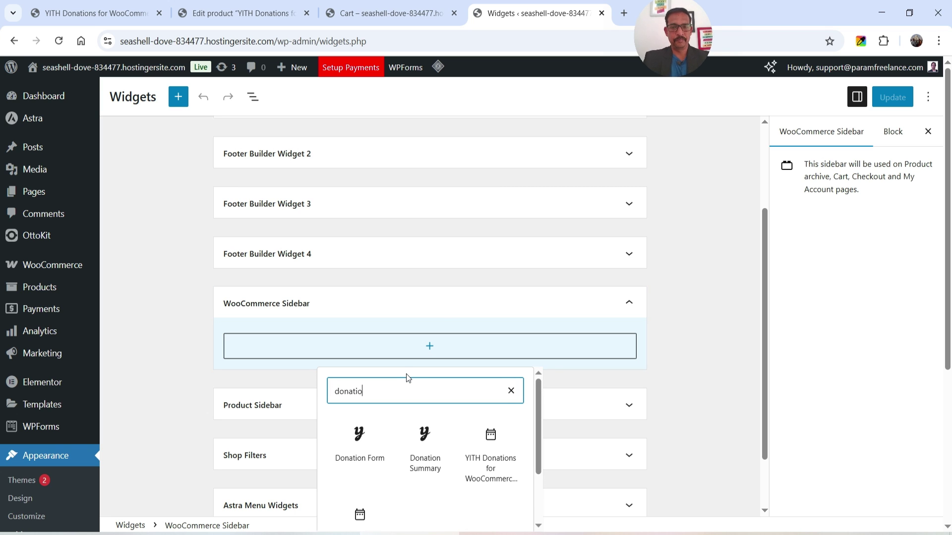
{"action": "left_click", "coordinate": [424, 446]}
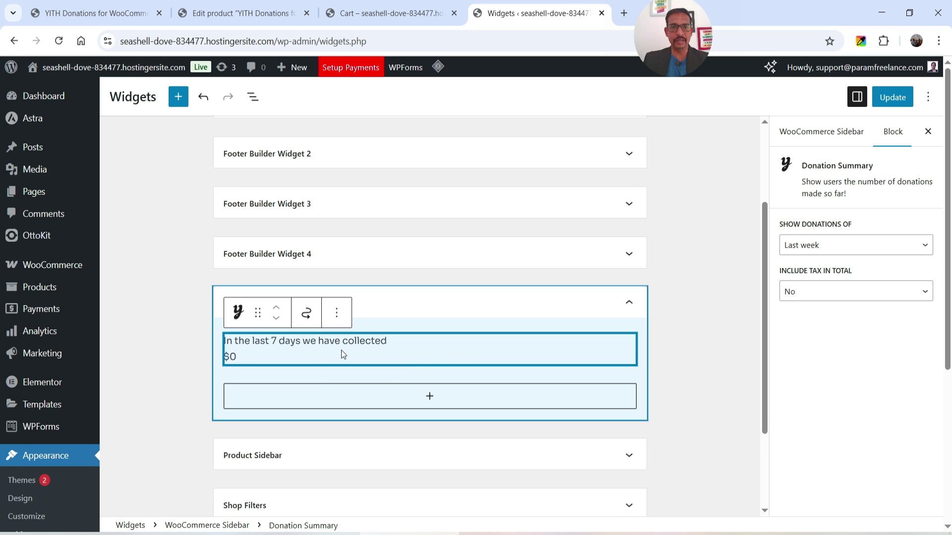
{"action": "left_click", "coordinate": [430, 396]}
{"action": "type", "text": "donation"}
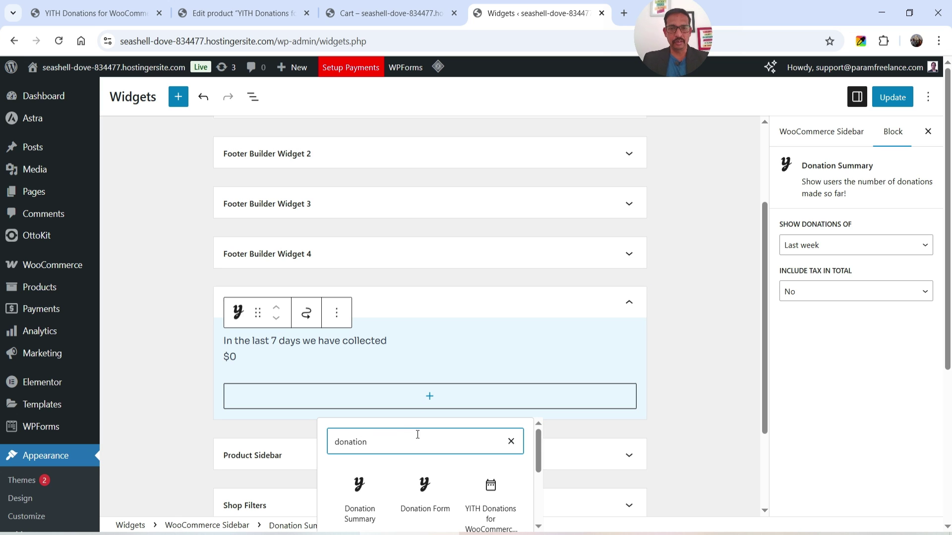
{"action": "left_click", "coordinate": [424, 497]}
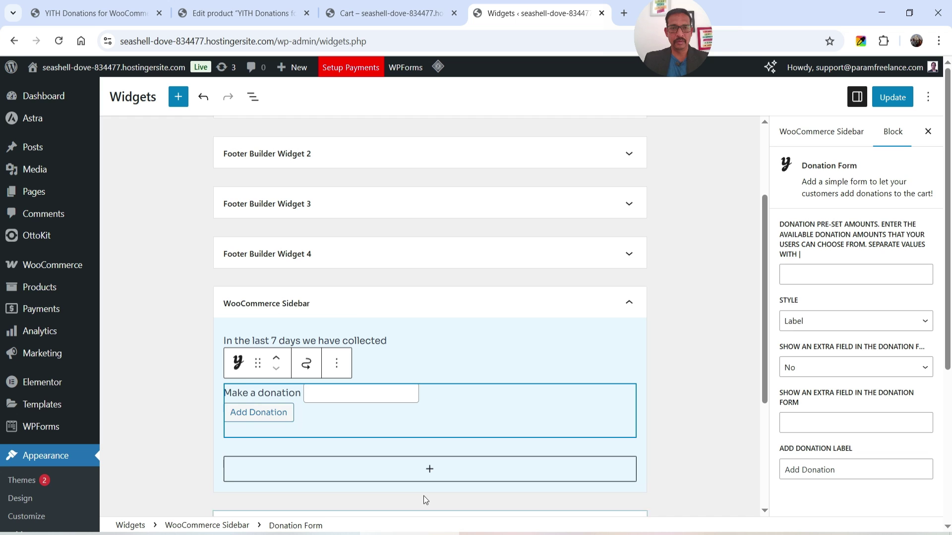
{"action": "left_click", "coordinate": [892, 98]}
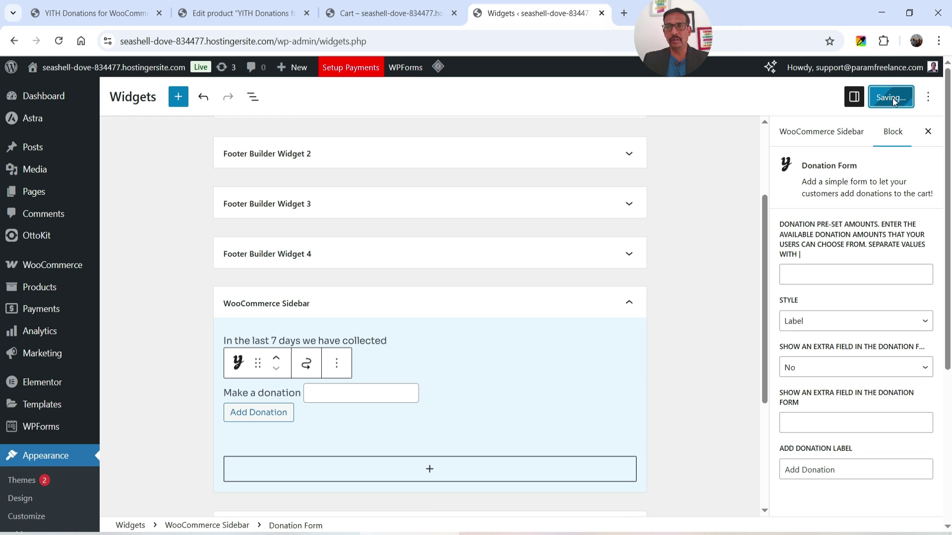
Open the store's All Products page, purge the cache and check the donation summary and form in its sidebar
{"action": "left_click", "coordinate": [357, 6]}
{"action": "scroll", "coordinate": [384, 179], "scroll_direction": "up", "scroll_amount": 1}
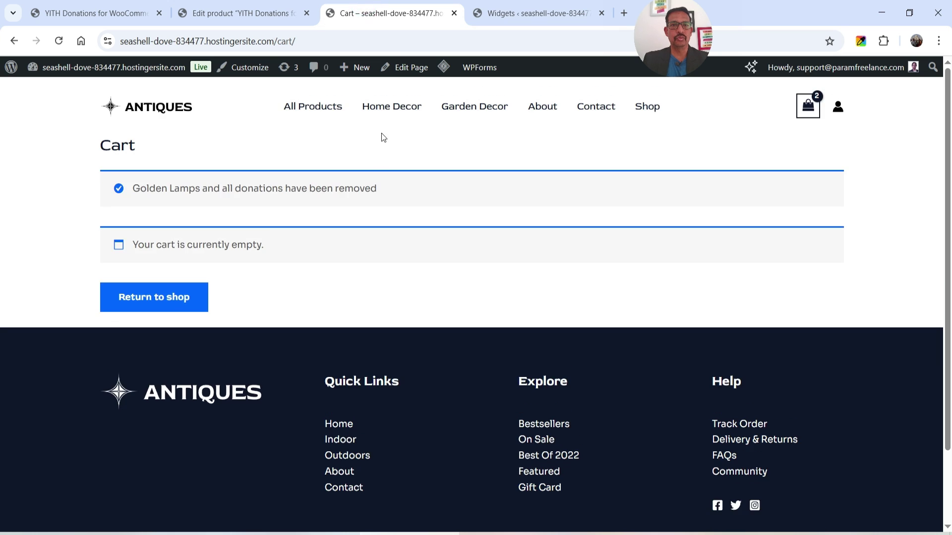
{"action": "left_click", "coordinate": [309, 108]}
{"action": "mouse_move", "coordinate": [457, 68]}
{"action": "left_click", "coordinate": [469, 124]}
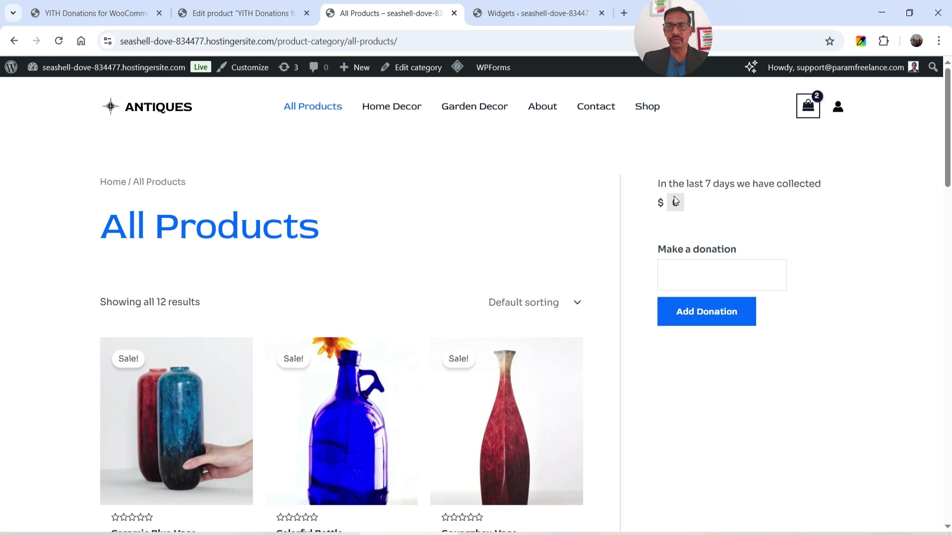
{"action": "left_click", "coordinate": [690, 278]}
{"action": "left_click", "coordinate": [867, 266]}
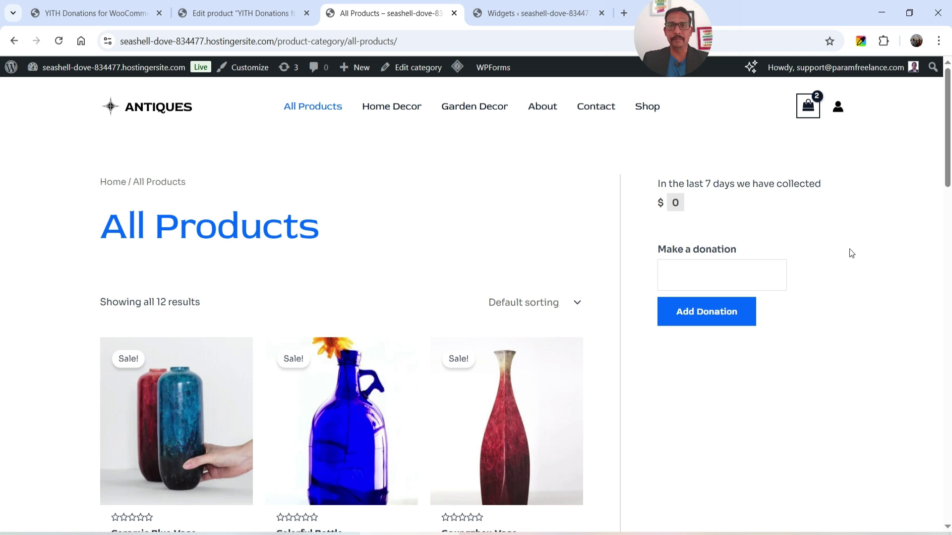
Set the Donation Summary block to show donations of Last month, with Include Tax in Total set to No
{"action": "left_click", "coordinate": [513, 16]}
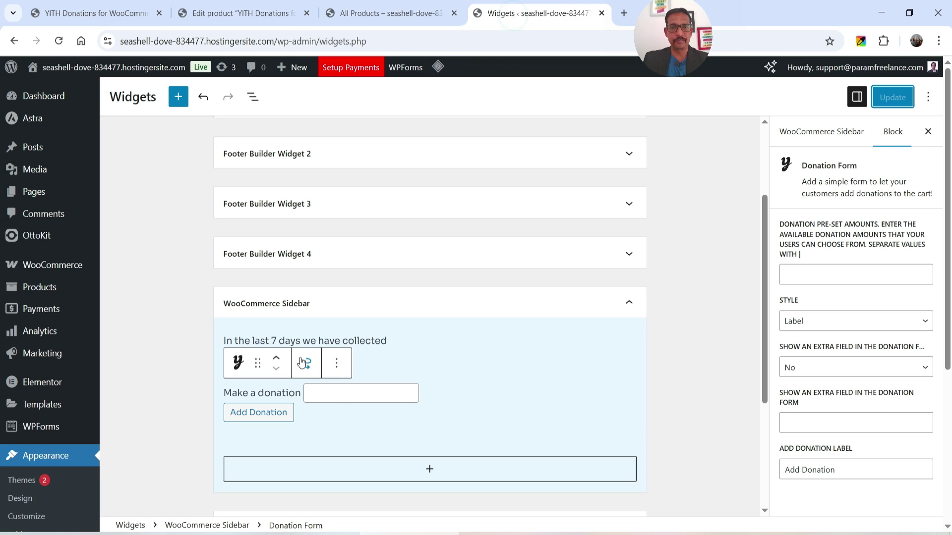
{"action": "left_click", "coordinate": [408, 362]}
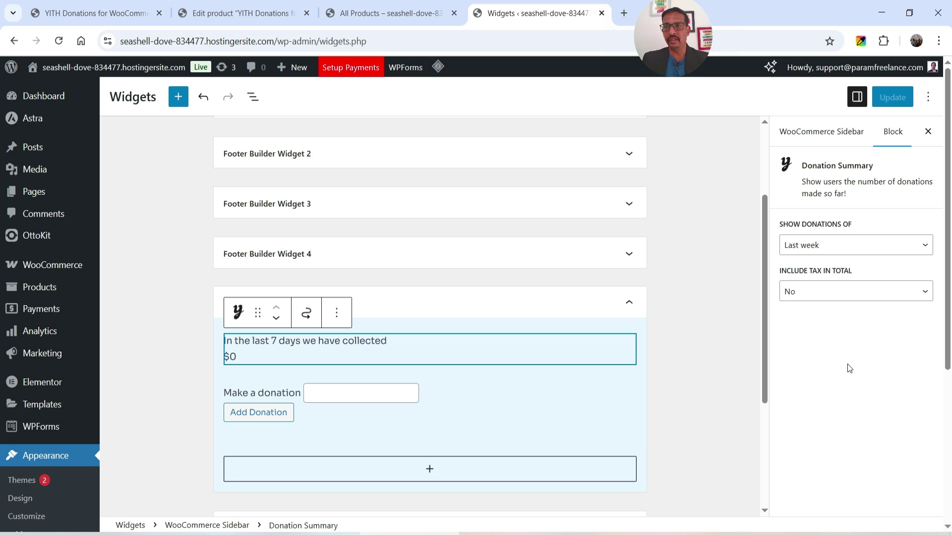
{"action": "left_click", "coordinate": [806, 250]}
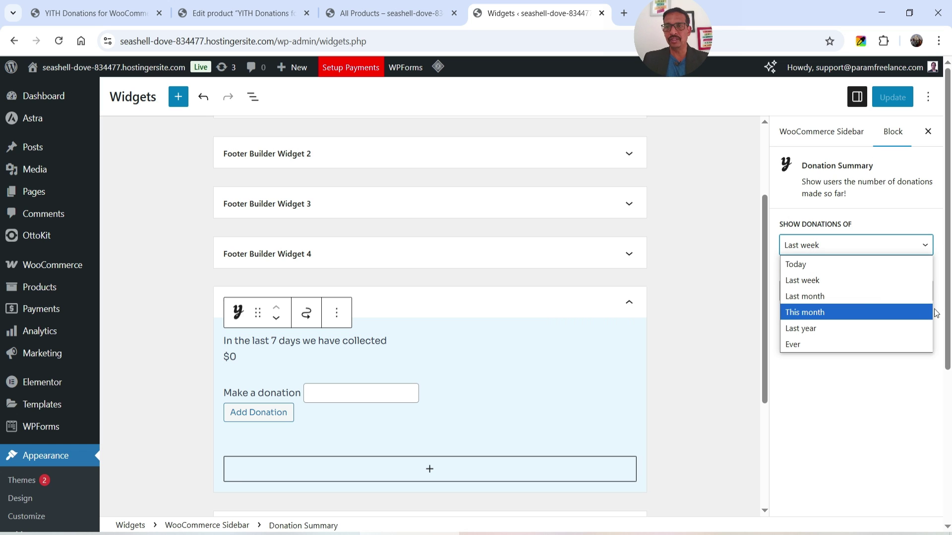
{"action": "left_click", "coordinate": [831, 298]}
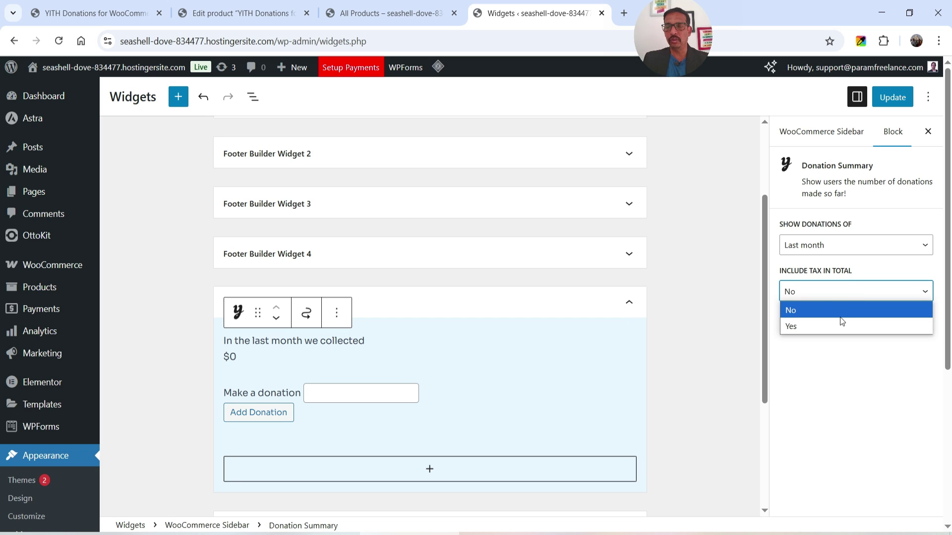
{"action": "left_click", "coordinate": [814, 309]}
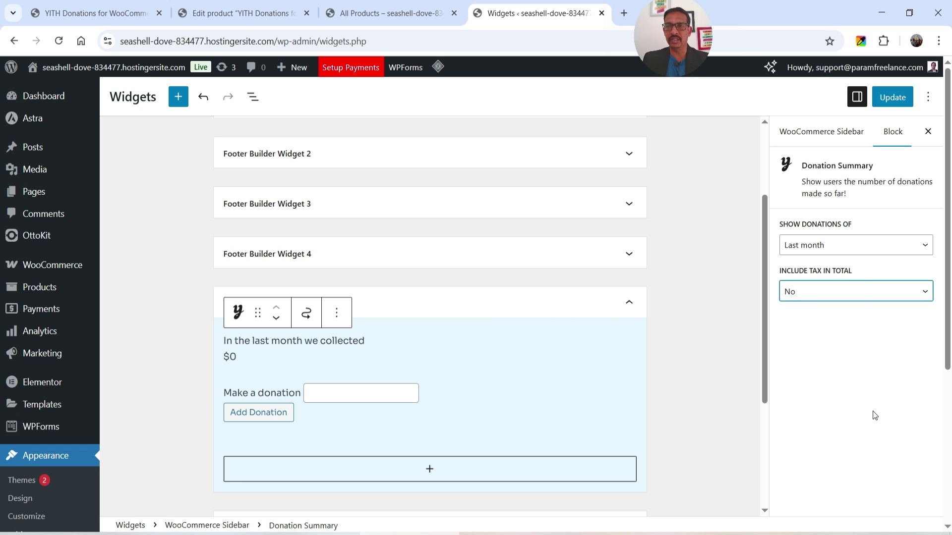
Set the Donation Form block's pre-set amounts to 20|30|40 and look over its style and extra field options
{"action": "left_click", "coordinate": [466, 407]}
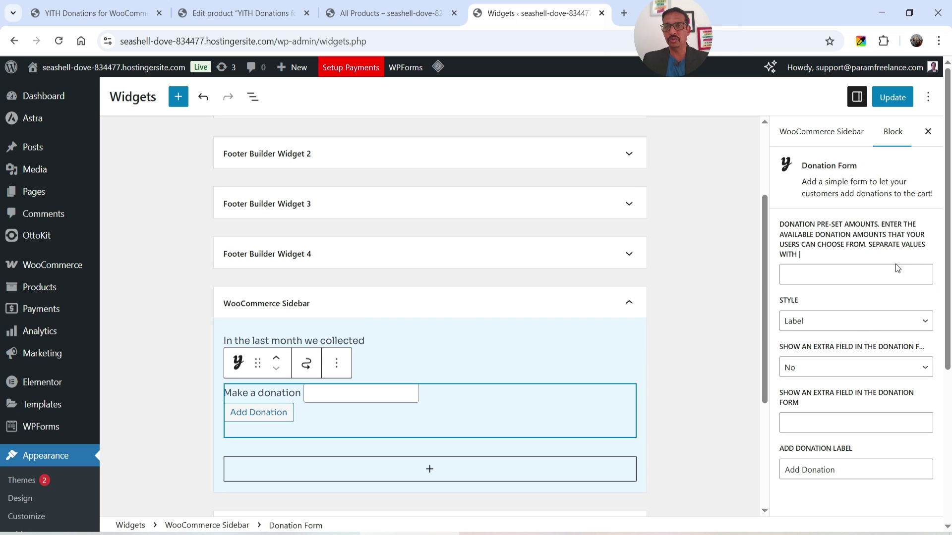
{"action": "left_click", "coordinate": [832, 325]}
{"action": "left_click", "coordinate": [801, 273]}
{"action": "type", "text": "20|30|40"}
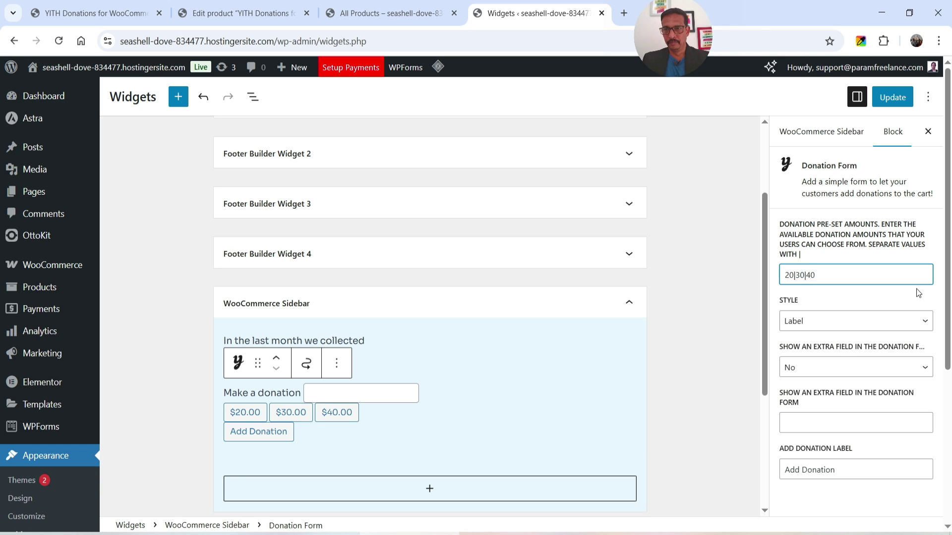
{"action": "scroll", "coordinate": [916, 294], "scroll_direction": "down", "scroll_amount": 2}
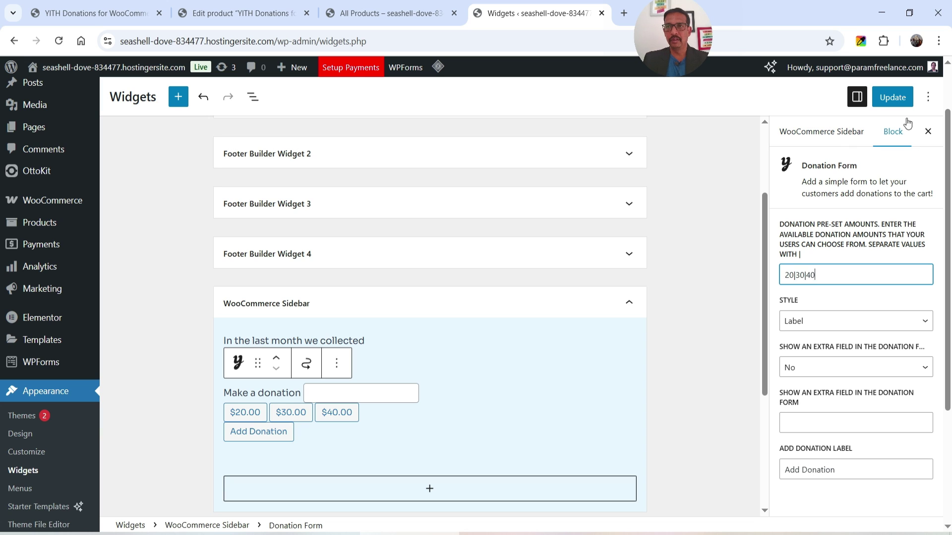
Save the widget changes, then purge the cache and check the donation summary and pre-set amounts on the All Products page
{"action": "left_click", "coordinate": [892, 97]}
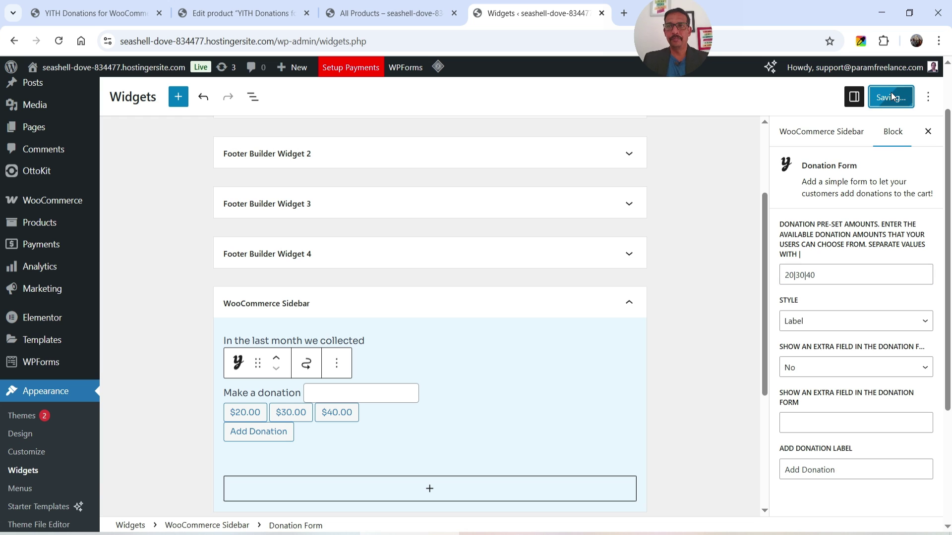
{"action": "left_click", "coordinate": [391, 14]}
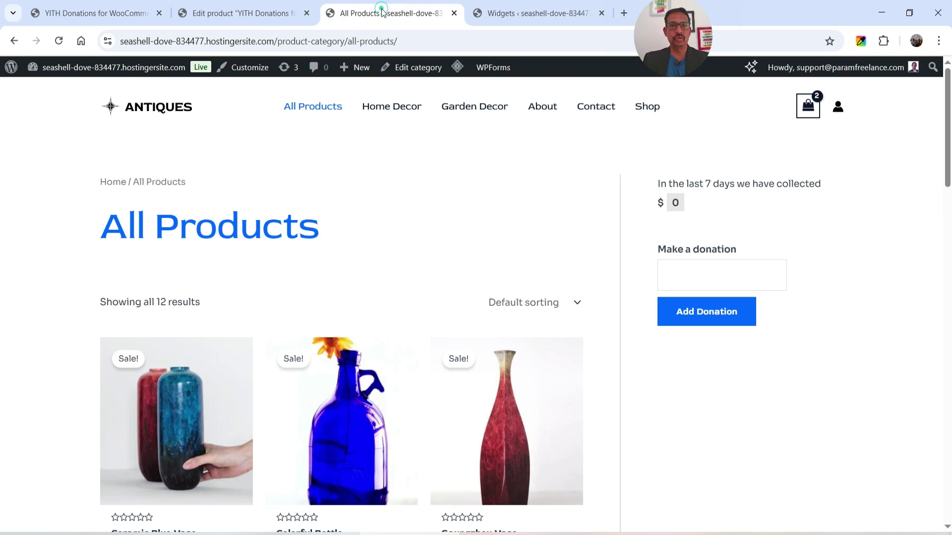
{"action": "mouse_move", "coordinate": [457, 66]}
{"action": "left_click", "coordinate": [480, 126]}
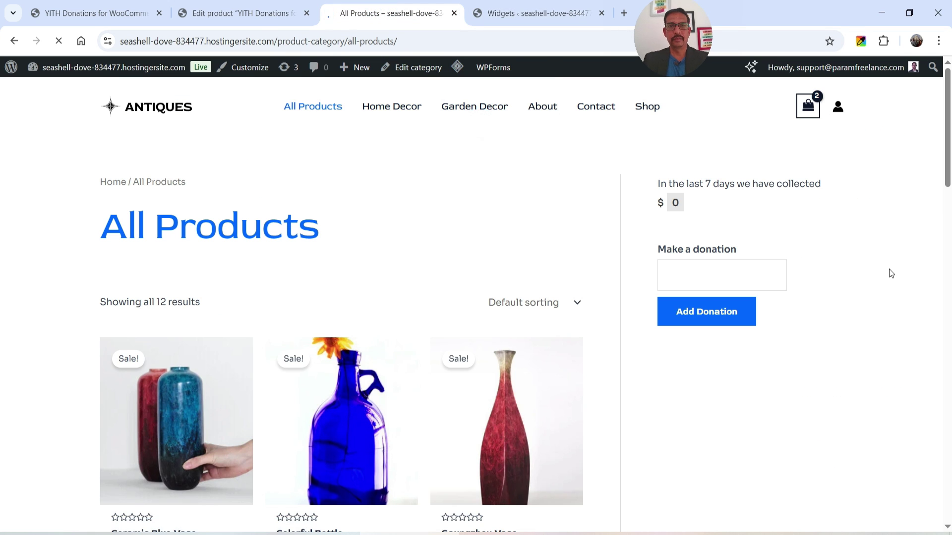
{"action": "triple_click", "coordinate": [665, 186]}
{"action": "left_click", "coordinate": [708, 227]}
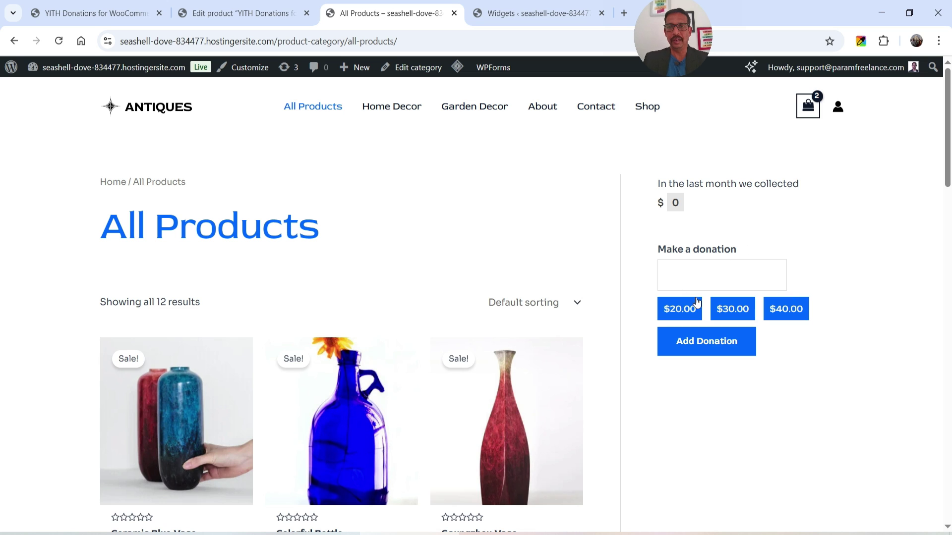
Add a $30.00 donation through the sidebar form and proceed from the cart to checkout
{"action": "left_click", "coordinate": [739, 310]}
{"action": "left_click", "coordinate": [714, 352]}
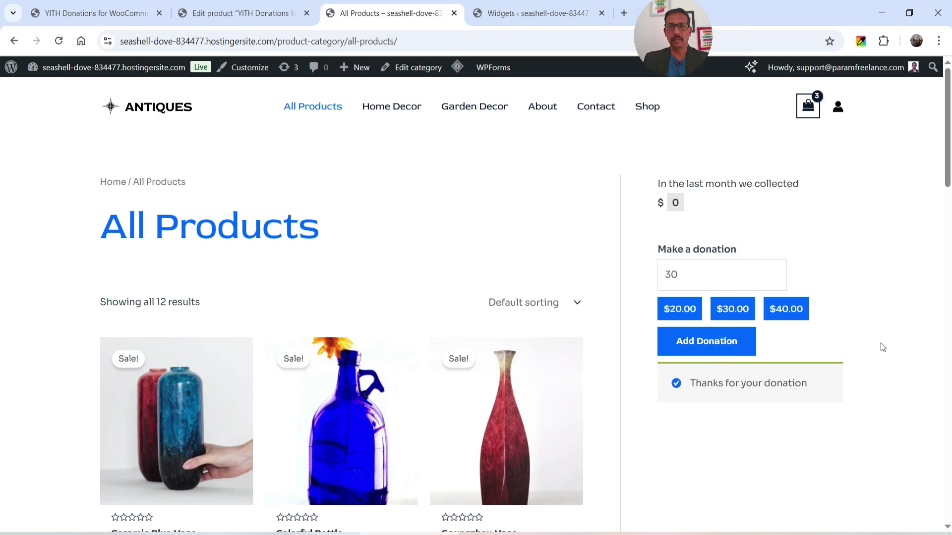
{"action": "left_click", "coordinate": [811, 114]}
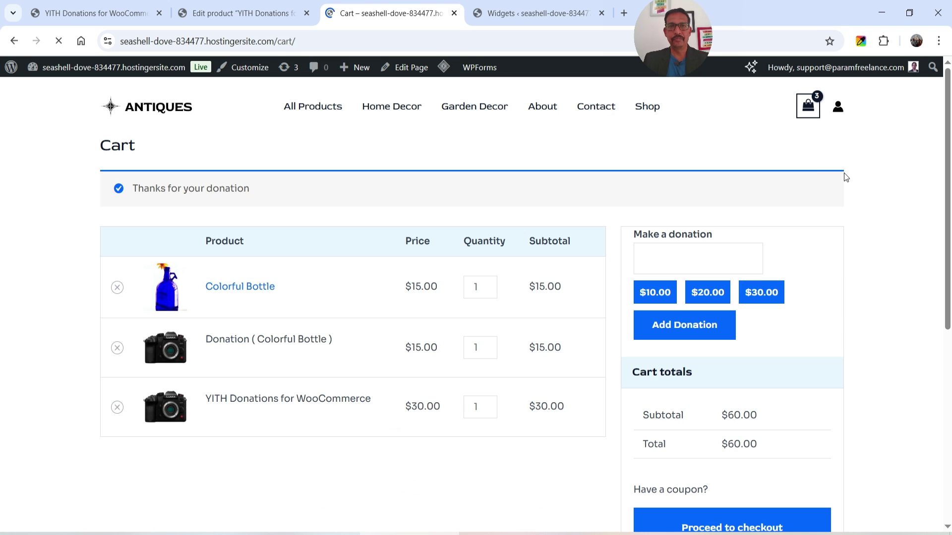
{"action": "scroll", "coordinate": [781, 314], "scroll_direction": "down", "scroll_amount": 5}
{"action": "left_click", "coordinate": [676, 276]}
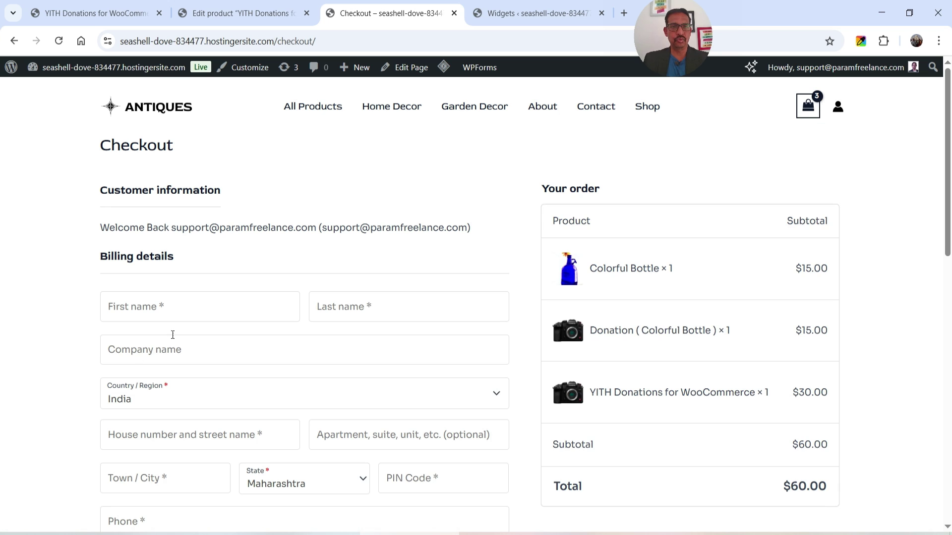
Fill in the customer's first and last name in the checkout billing details
{"action": "left_click", "coordinate": [178, 305]}
{"action": "left_click", "coordinate": [196, 340]}
{"action": "left_click", "coordinate": [344, 308]}
{"action": "left_click", "coordinate": [392, 342]}
{"action": "left_click", "coordinate": [205, 347]}
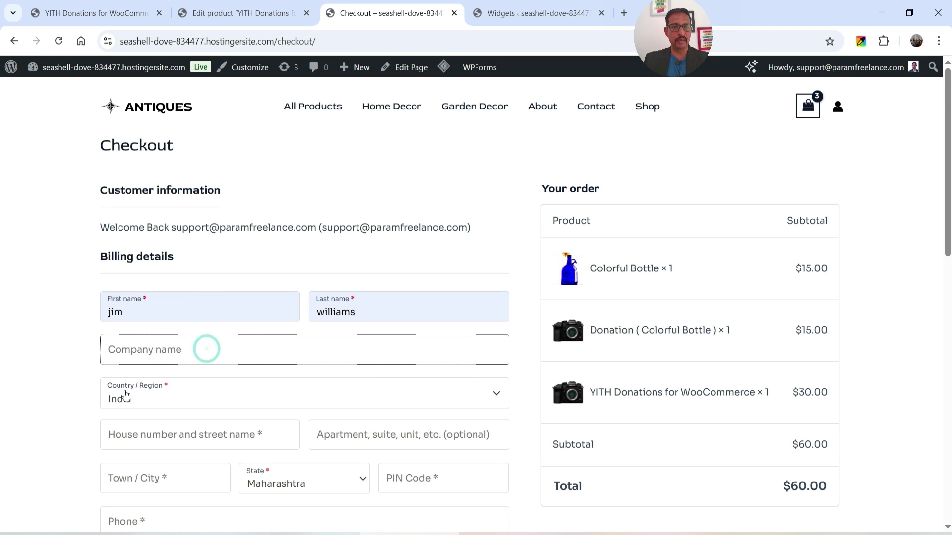
Complete the billing details with the customer's street address, town, postal code and phone number
{"action": "scroll", "coordinate": [49, 357], "scroll_direction": "down", "scroll_amount": 4}
{"action": "left_click", "coordinate": [198, 243]}
{"action": "left_click", "coordinate": [199, 281]}
{"action": "left_click", "coordinate": [174, 285]}
{"action": "left_click", "coordinate": [436, 286]}
{"action": "left_click", "coordinate": [441, 321]}
{"action": "left_click", "coordinate": [199, 329]}
{"action": "left_click", "coordinate": [204, 364]}
Place the order with cash on delivery and review the product and donation lines in the order details
{"action": "scroll", "coordinate": [141, 306], "scroll_direction": "down", "scroll_amount": 4}
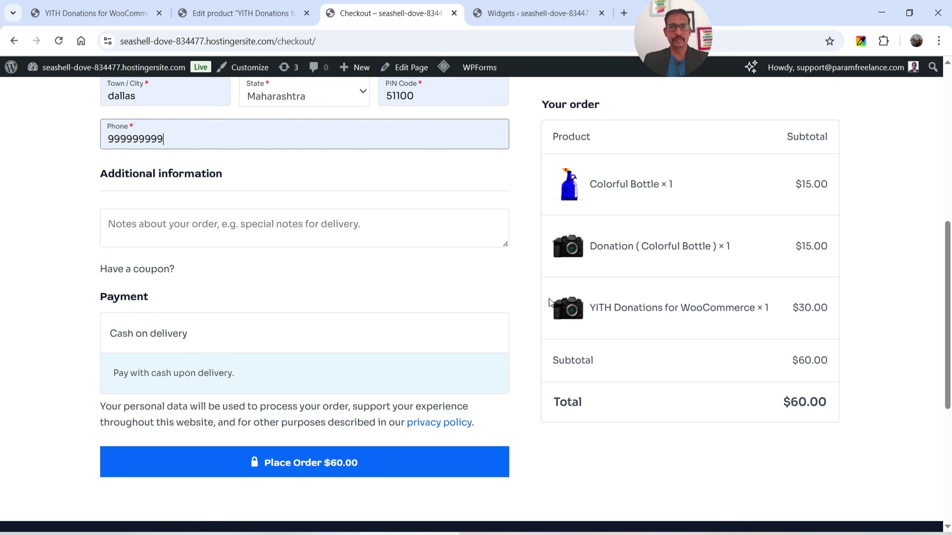
{"action": "left_click", "coordinate": [389, 461]}
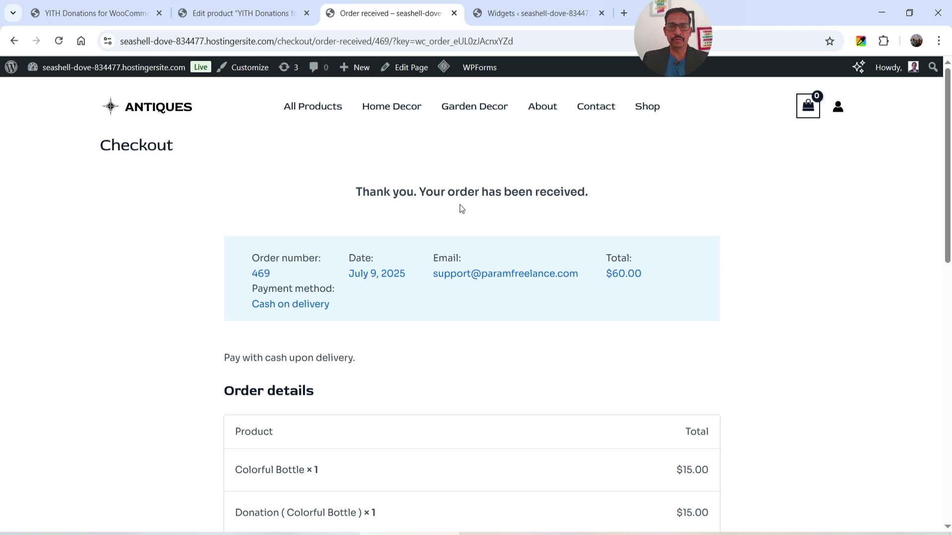
{"action": "scroll", "coordinate": [613, 213], "scroll_direction": "down", "scroll_amount": 4}
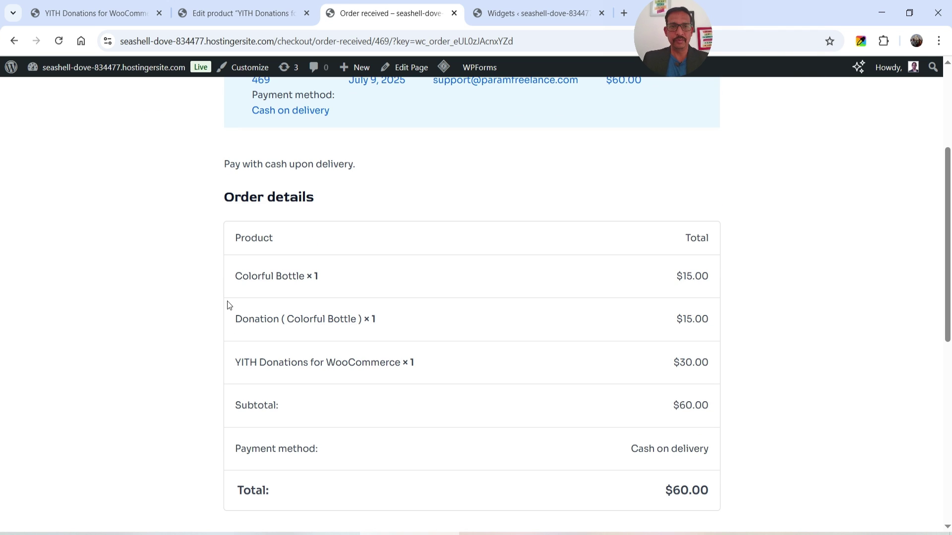
{"action": "scroll", "coordinate": [570, 268], "scroll_direction": "up", "scroll_amount": 4}
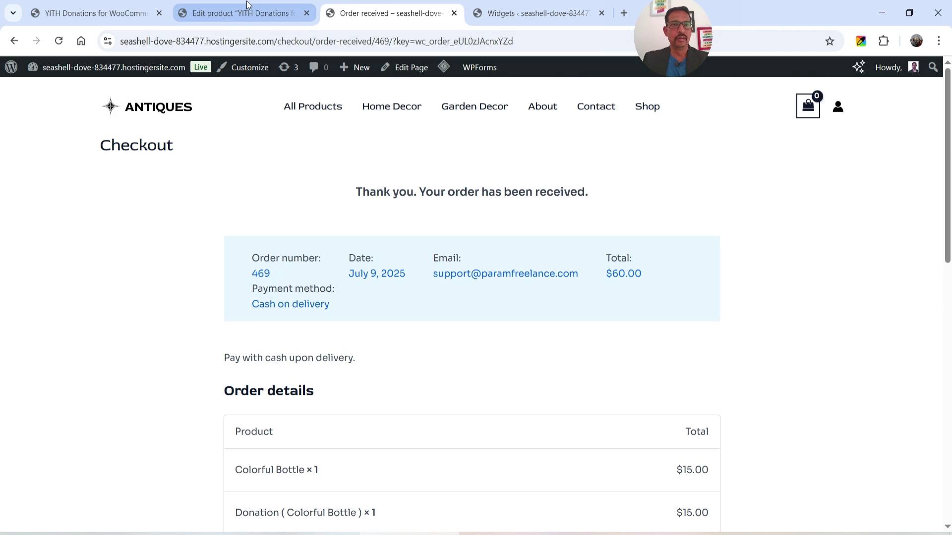
Open the newly placed order from the WooCommerce orders in the site admin and update its status to Completed
{"action": "mouse_move", "coordinate": [99, 68]}
{"action": "left_click", "coordinate": [53, 93]}
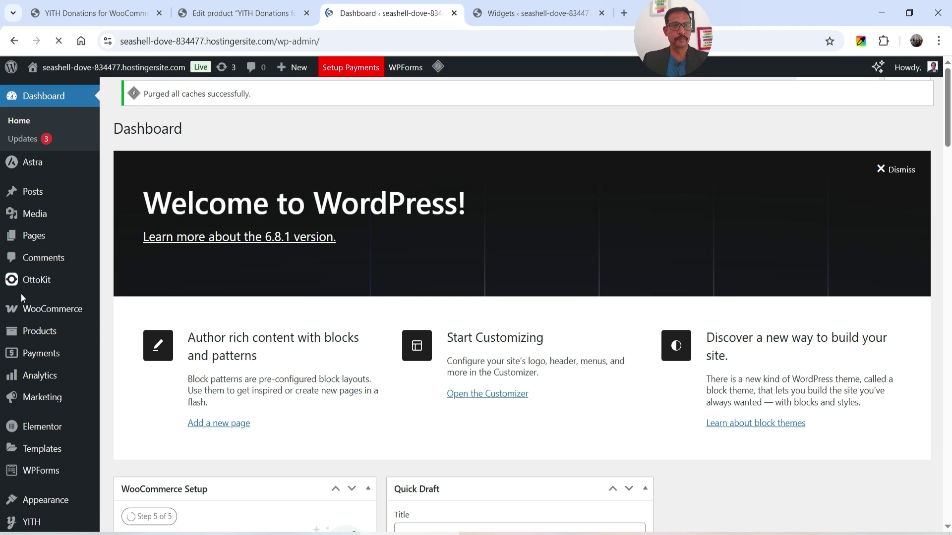
{"action": "mouse_move", "coordinate": [74, 313]}
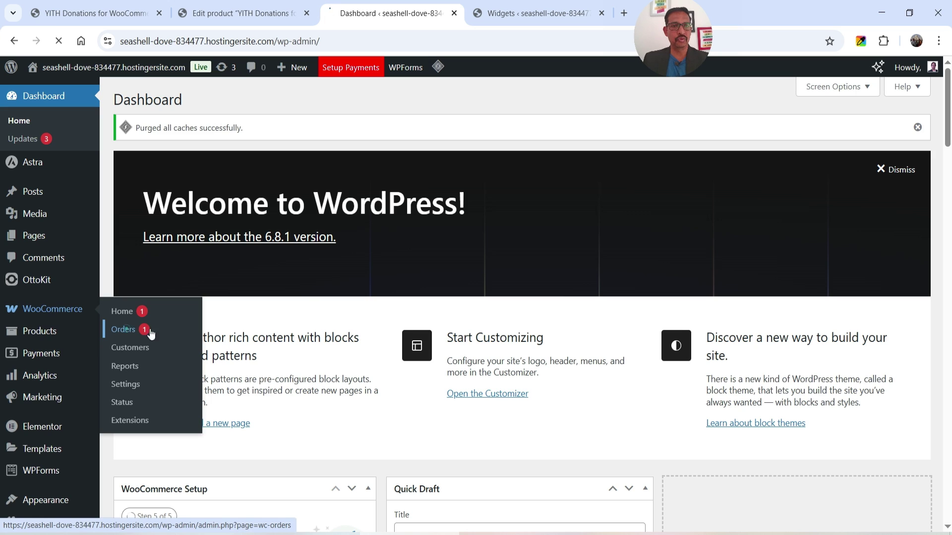
{"action": "left_click", "coordinate": [127, 329]}
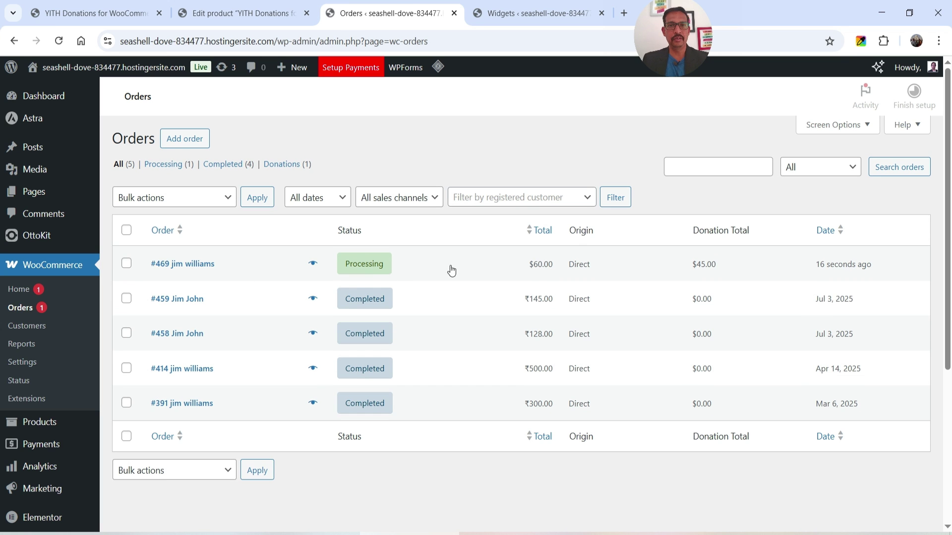
{"action": "left_click", "coordinate": [373, 270]}
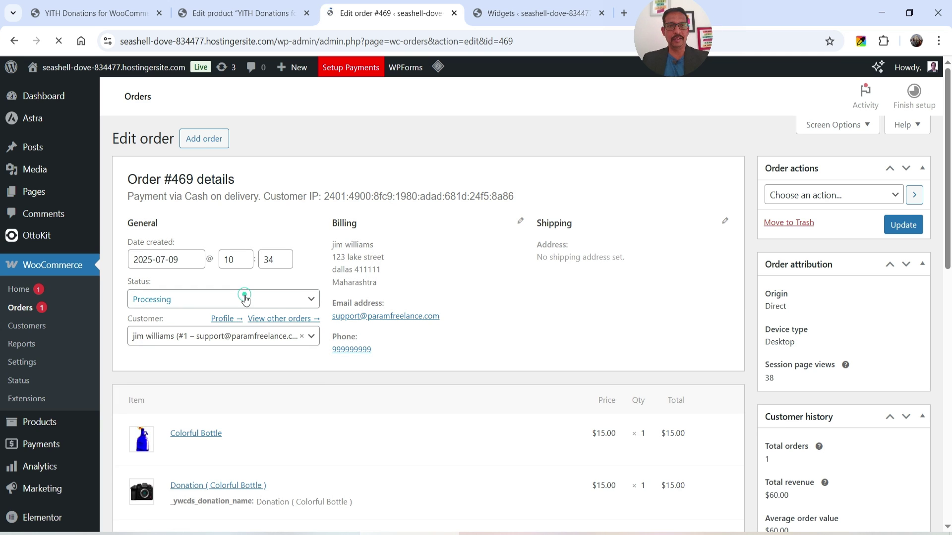
{"action": "left_click", "coordinate": [242, 298]}
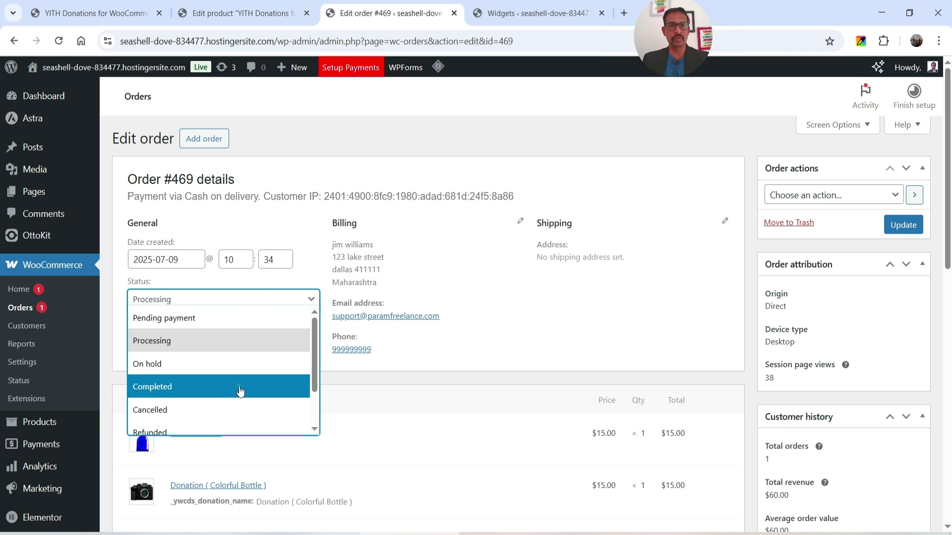
{"action": "left_click", "coordinate": [240, 395]}
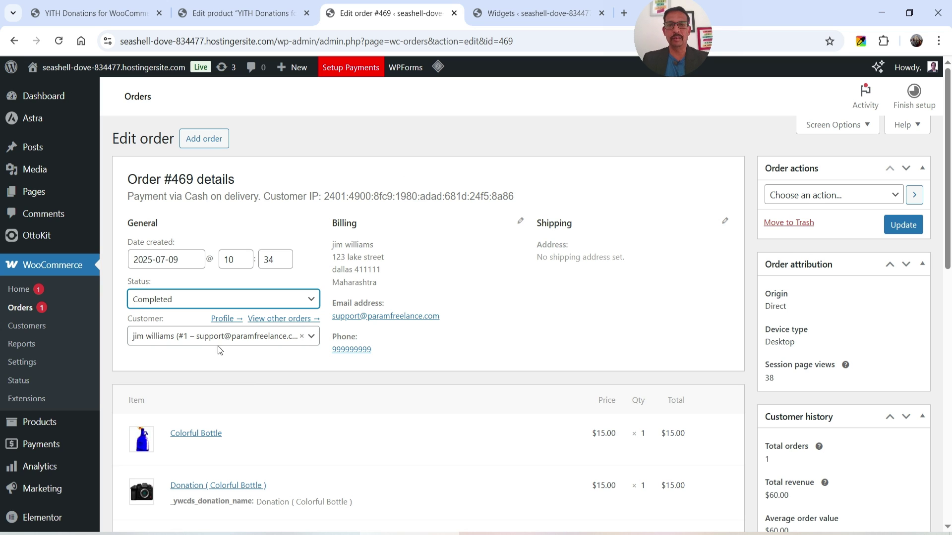
{"action": "left_click", "coordinate": [903, 225]}
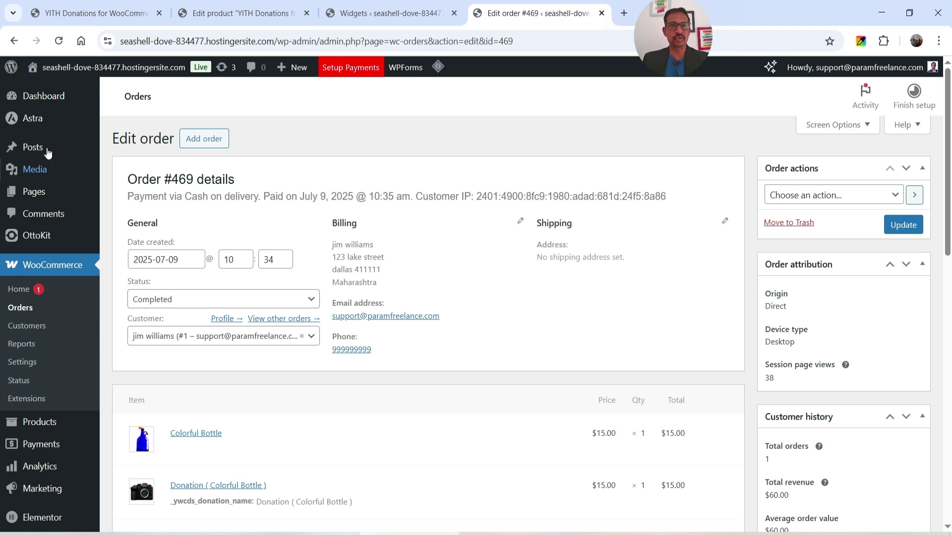
Check the collected total and period options of the Donation Summary block in the WooCommerce Sidebar, with Last week selected
{"action": "left_click", "coordinate": [365, 14]}
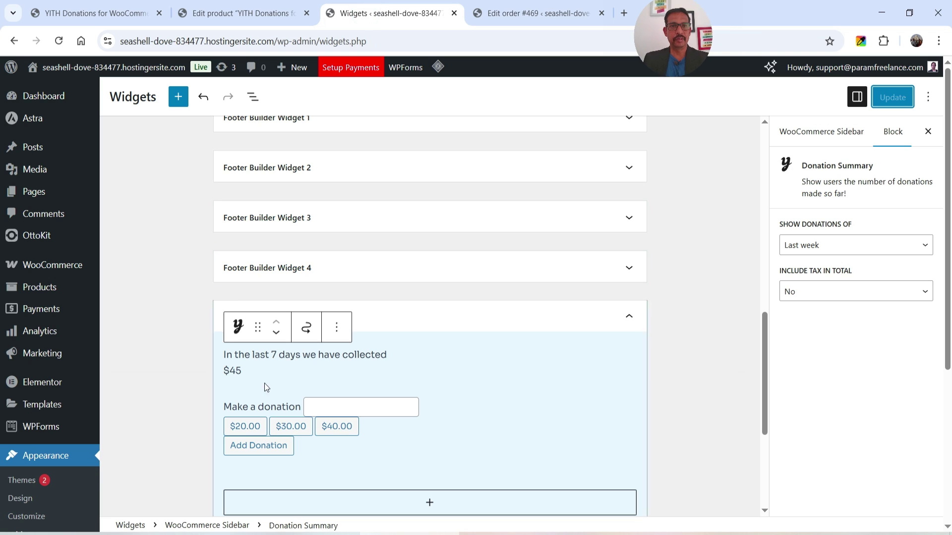
{"action": "scroll", "coordinate": [655, 290], "scroll_direction": "down", "scroll_amount": 3}
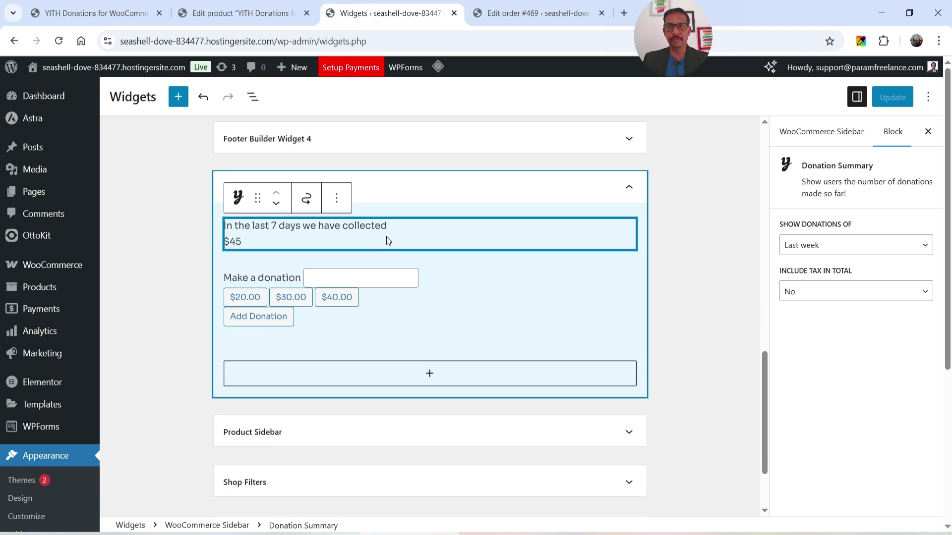
{"action": "left_click", "coordinate": [888, 248]}
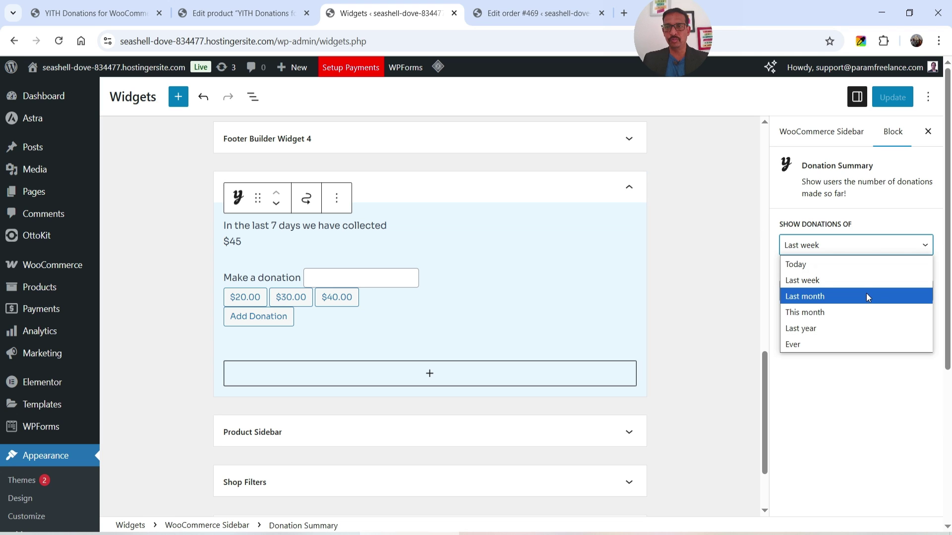
{"action": "left_click", "coordinate": [860, 281]}
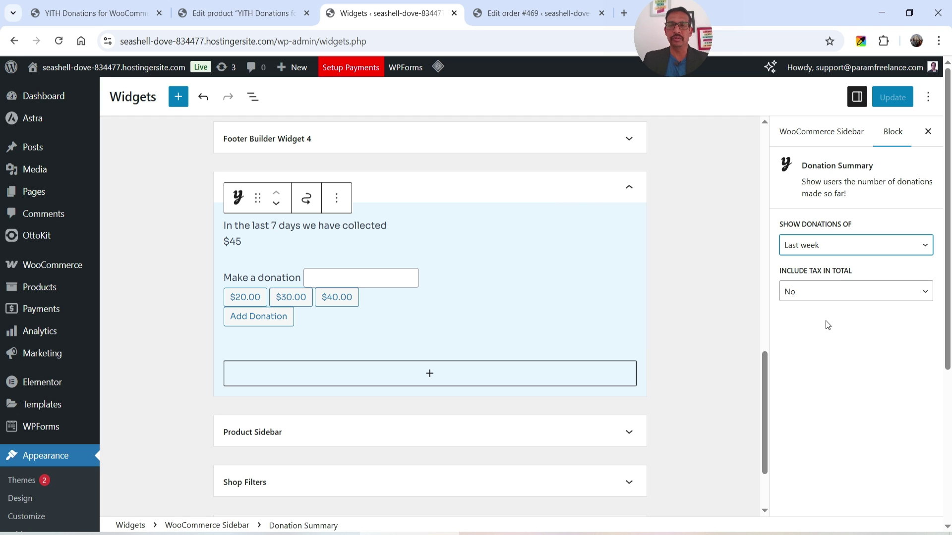
Visit the store's All Products page and check the collected donation total in its sidebar summary
{"action": "left_click", "coordinate": [533, 12]}
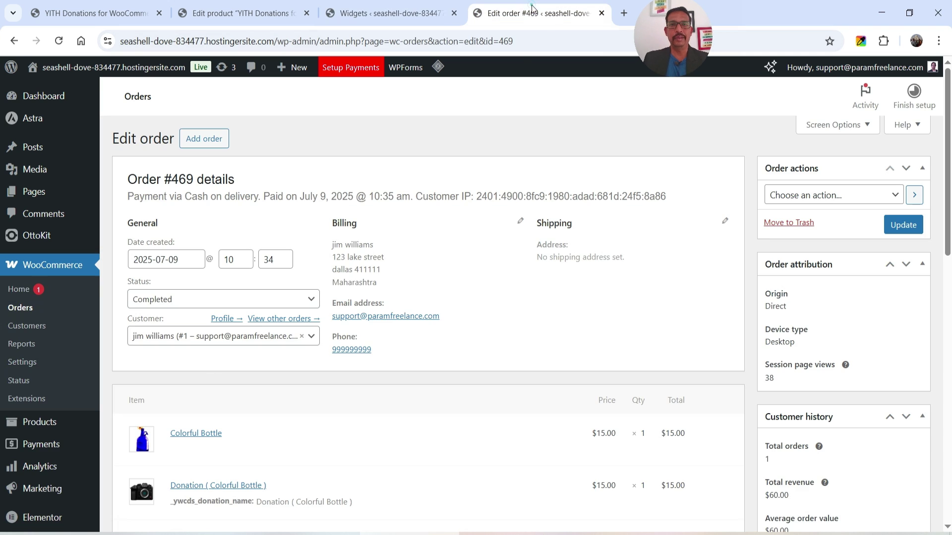
{"action": "mouse_move", "coordinate": [50, 69]}
{"action": "left_click", "coordinate": [42, 90]}
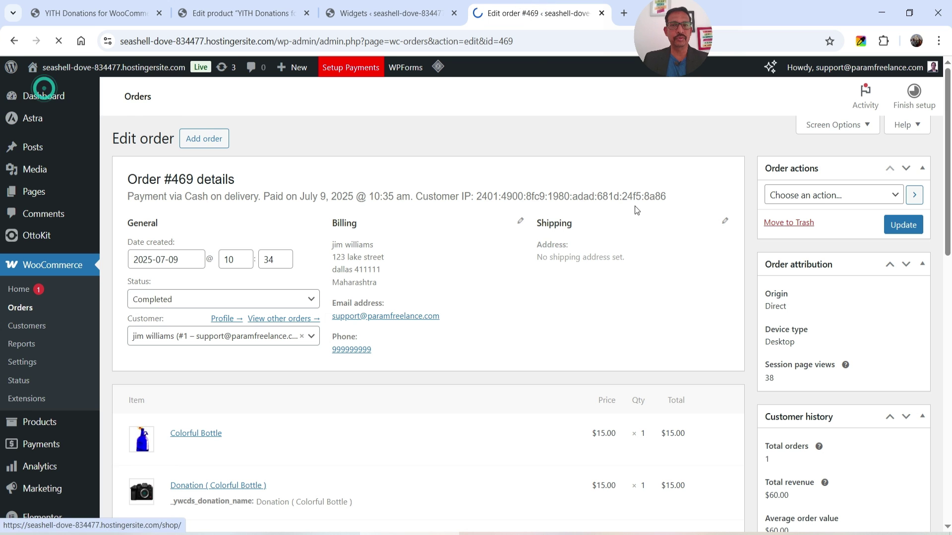
{"action": "left_click", "coordinate": [303, 109]}
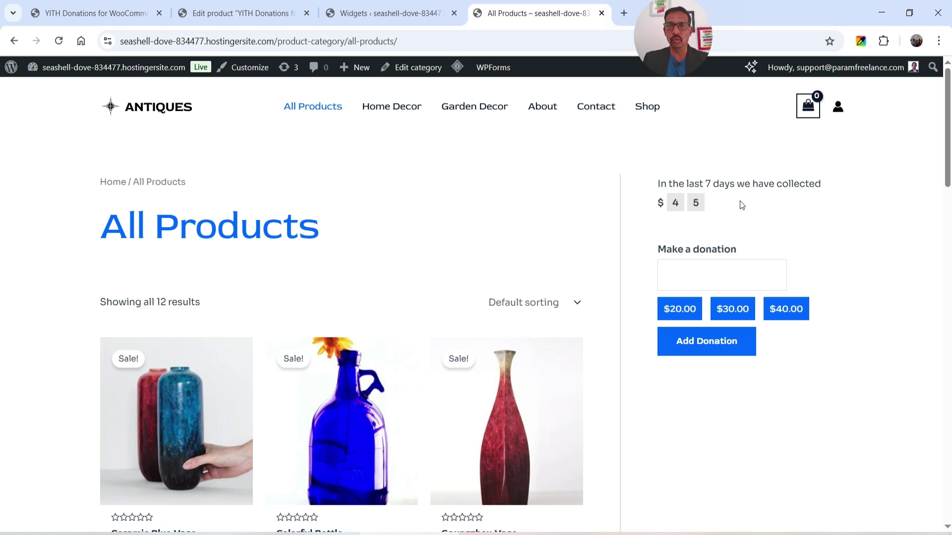
Examine the Summary widget texts for each period in the YITH Donations label settings and compare them with the store's sidebar summary
{"action": "left_click", "coordinate": [54, 13]}
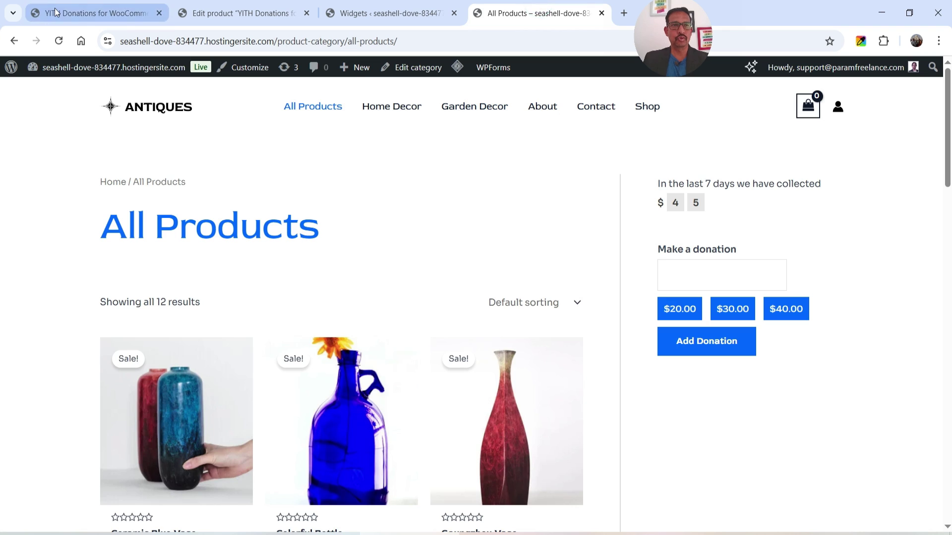
{"action": "scroll", "coordinate": [442, 266], "scroll_direction": "up", "scroll_amount": 4}
{"action": "left_click", "coordinate": [294, 255]}
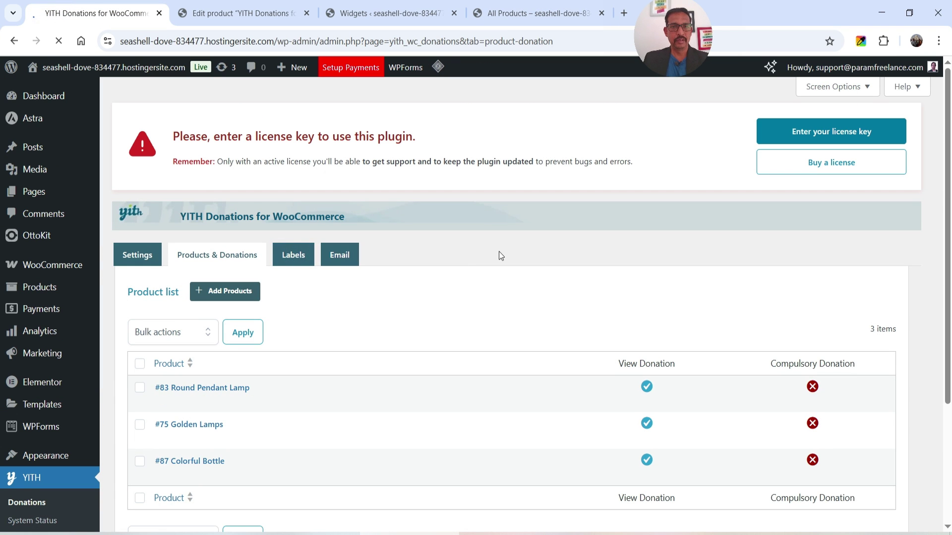
{"action": "left_click", "coordinate": [531, 13]}
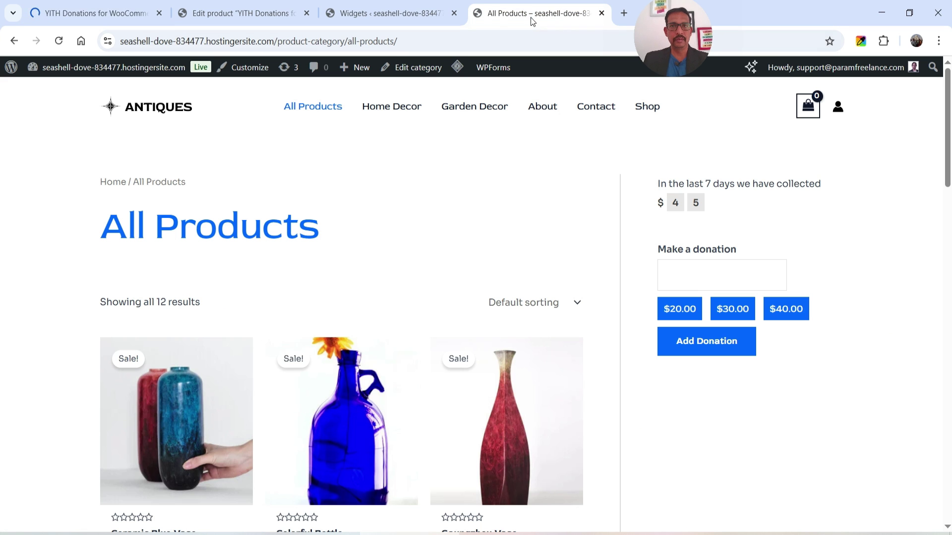
{"action": "triple_click", "coordinate": [666, 177]}
{"action": "left_click", "coordinate": [665, 179]}
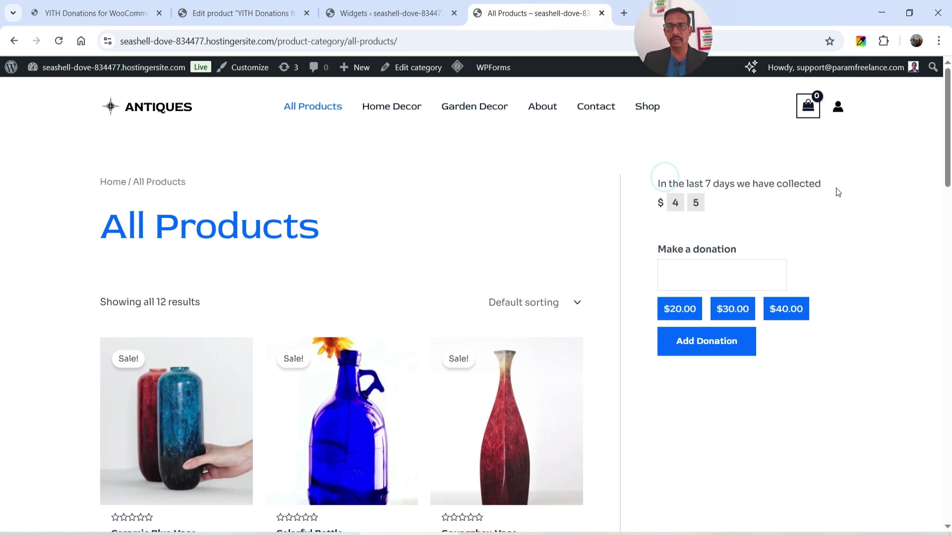
{"action": "left_click", "coordinate": [109, 14]}
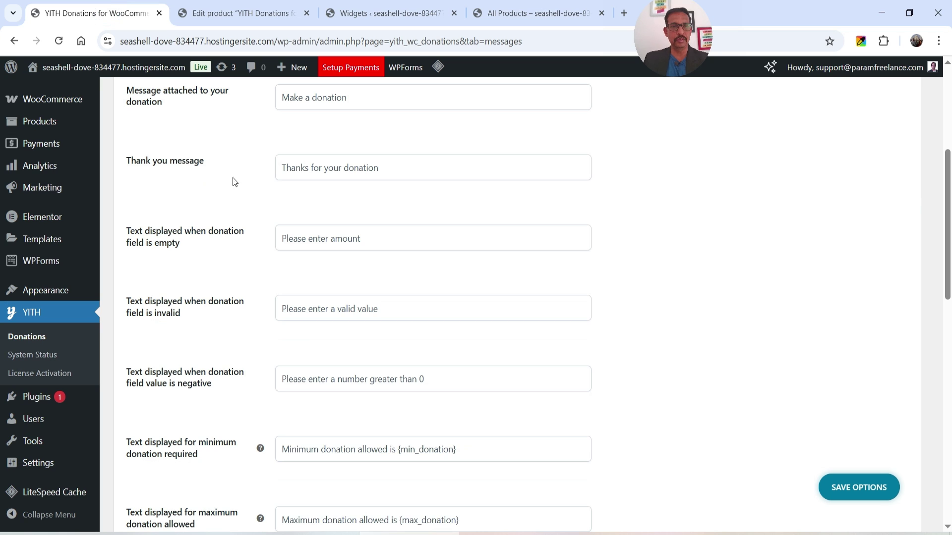
{"action": "scroll", "coordinate": [275, 184], "scroll_direction": "down", "scroll_amount": 10}
{"action": "triple_click", "coordinate": [297, 305]}
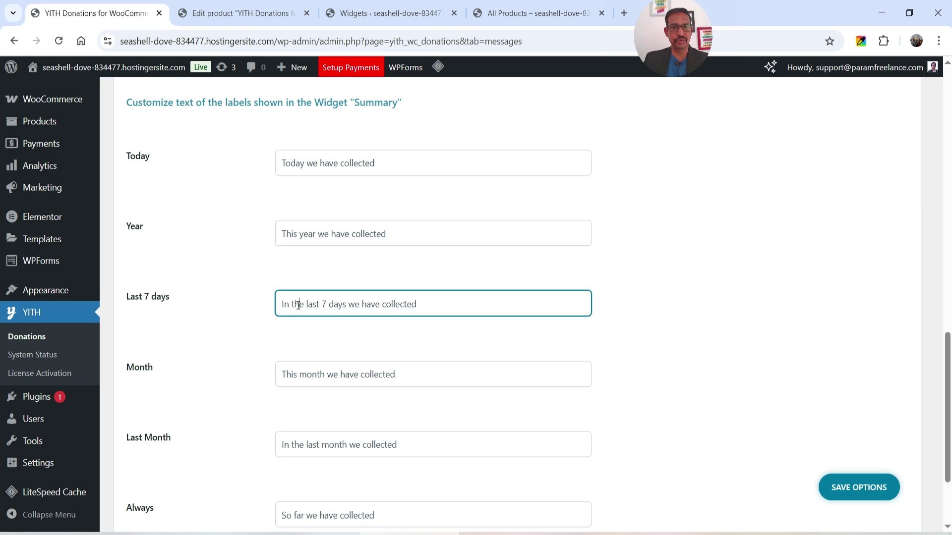
{"action": "left_click", "coordinate": [215, 312]}
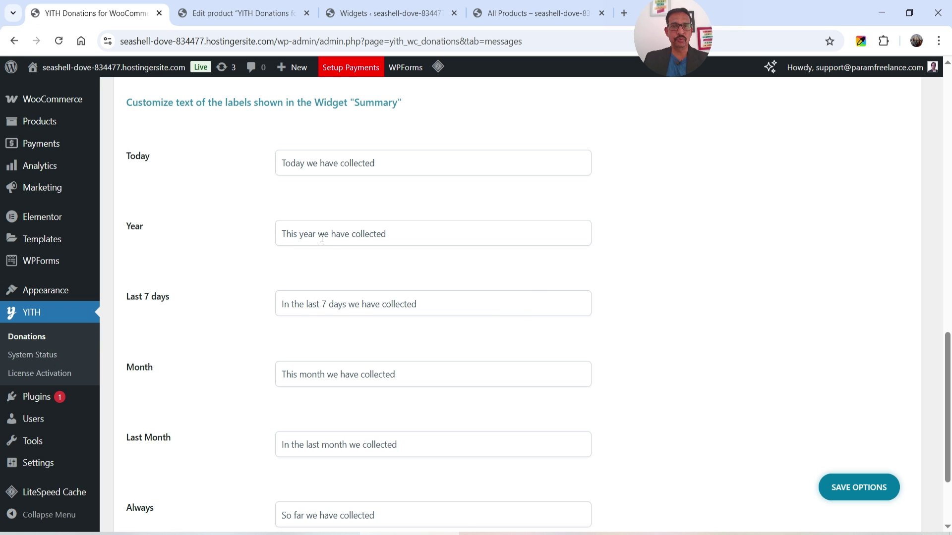
{"action": "scroll", "coordinate": [278, 248], "scroll_direction": "down", "scroll_amount": 3}
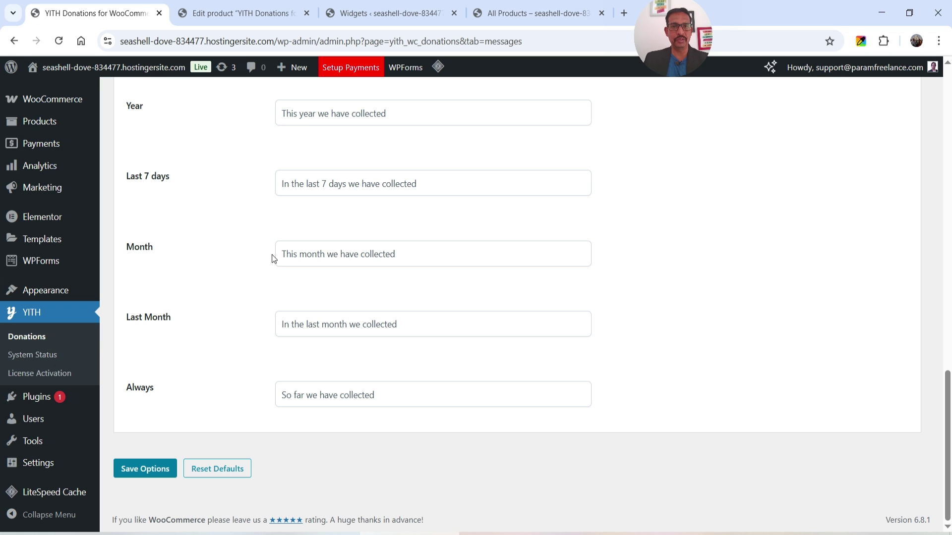
{"action": "left_click", "coordinate": [337, 257]}
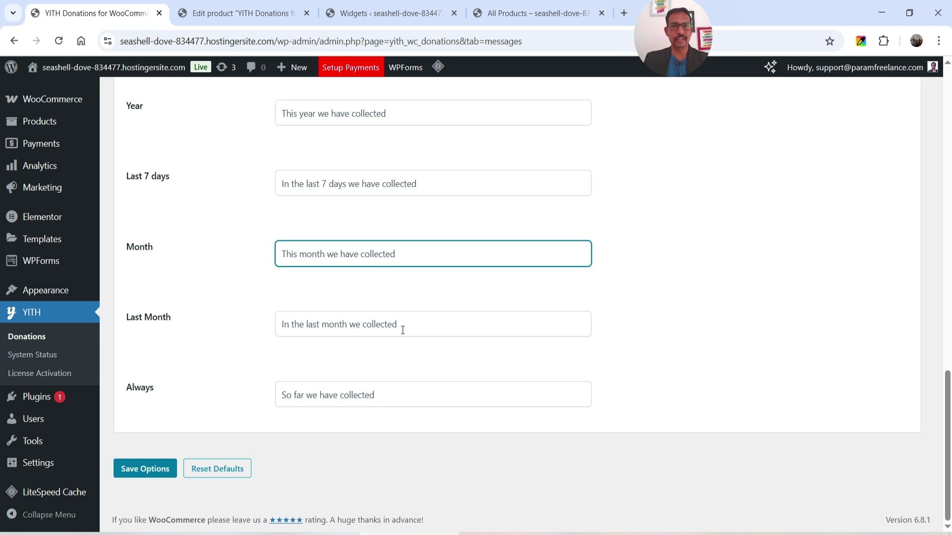
Set the Donation Summary block in the WooCommerce Sidebar to show donations of This month and update the widgets
{"action": "left_click", "coordinate": [376, 13]}
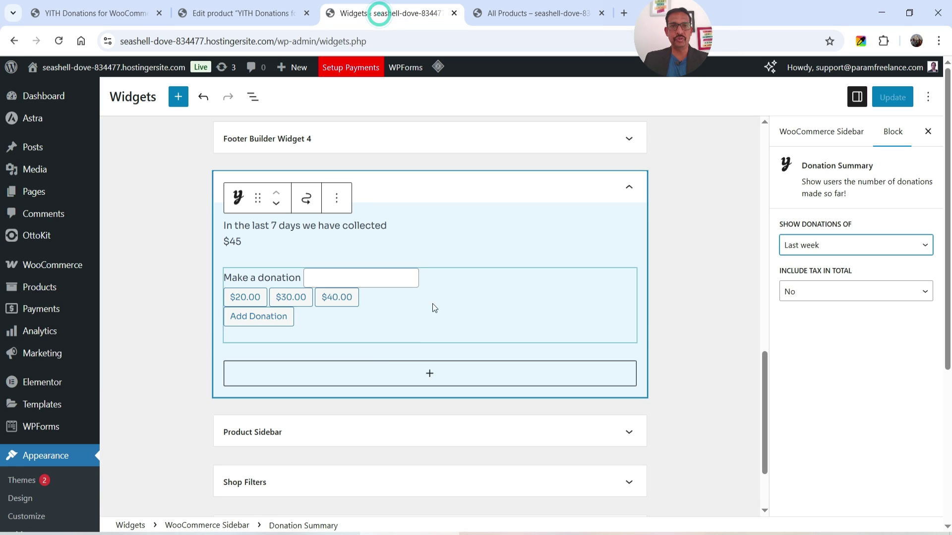
{"action": "left_click", "coordinate": [443, 236]}
{"action": "left_click", "coordinate": [850, 251]}
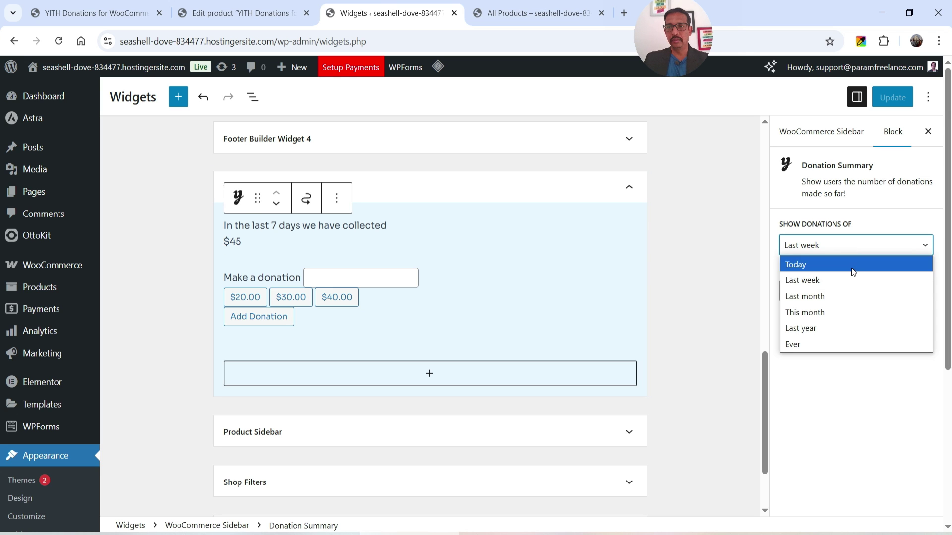
{"action": "left_click", "coordinate": [845, 315]}
{"action": "left_click", "coordinate": [892, 98]}
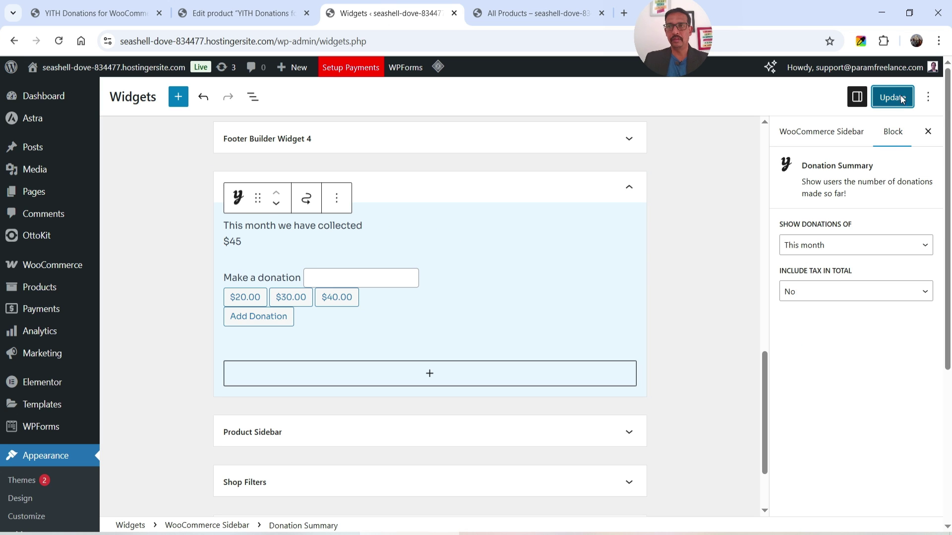
Reload the store's All Products page and check the period text and collected total in its sidebar donation summary
{"action": "left_click", "coordinate": [518, 14]}
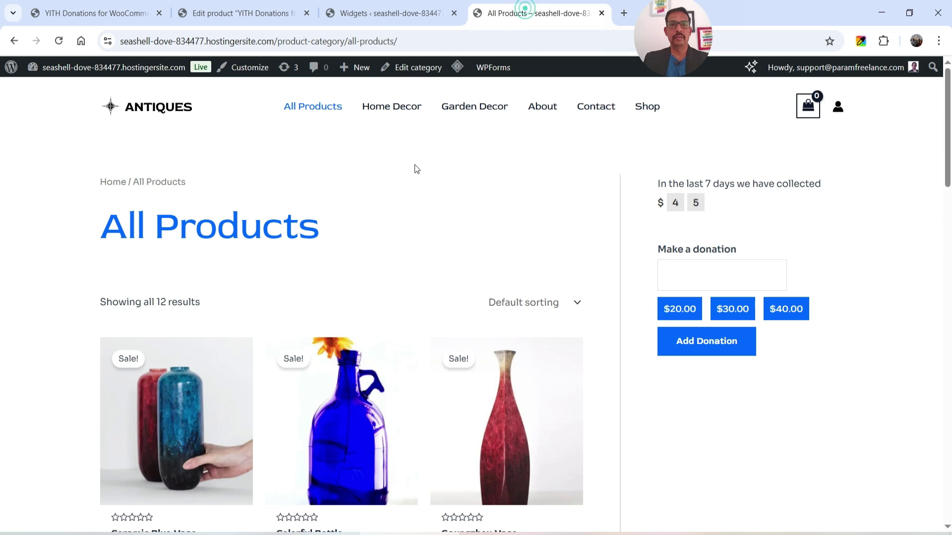
{"action": "mouse_move", "coordinate": [458, 67]}
{"action": "left_click", "coordinate": [483, 125]}
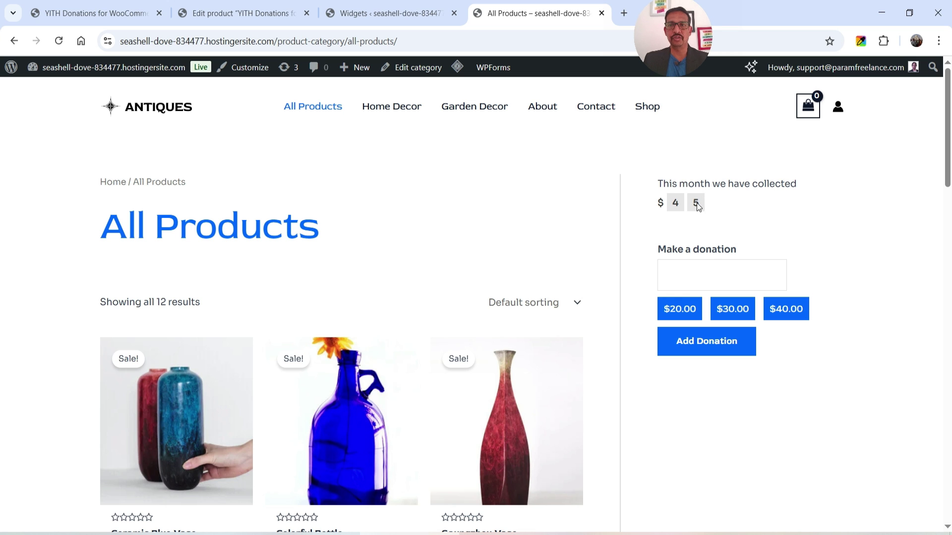
Examine the YITH Donations email settings, including the email type, subject, content and whether the email is enabled
{"action": "left_click", "coordinate": [64, 13]}
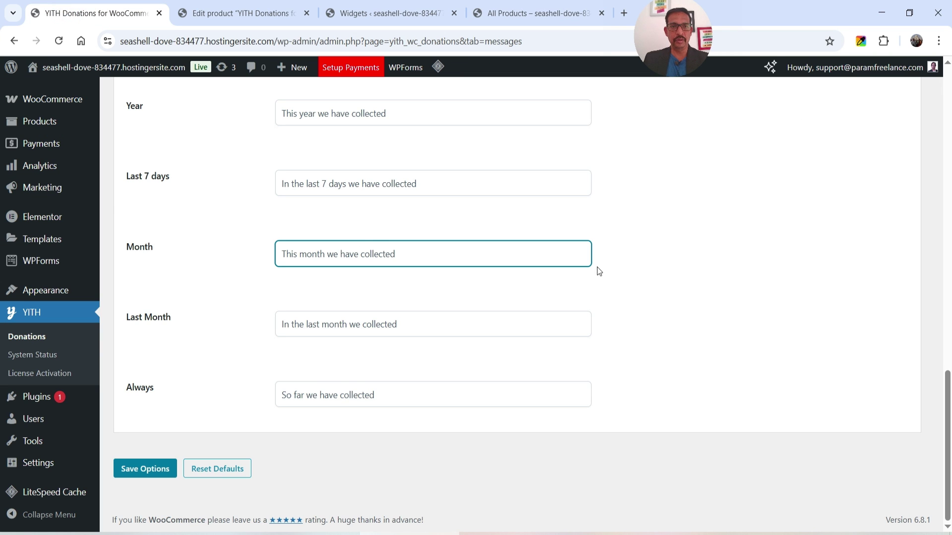
{"action": "scroll", "coordinate": [585, 253], "scroll_direction": "up", "scroll_amount": 6}
{"action": "scroll", "coordinate": [586, 249], "scroll_direction": "up", "scroll_amount": 10}
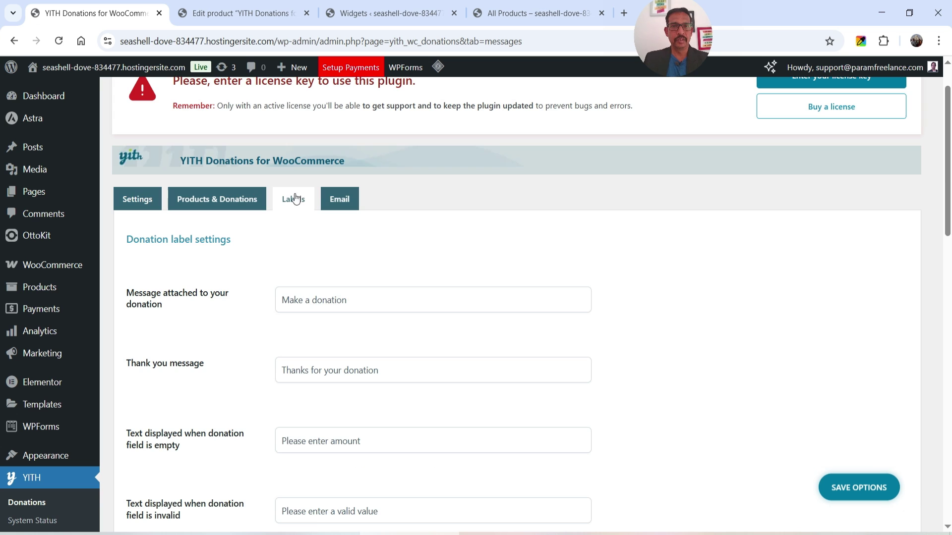
{"action": "left_click", "coordinate": [340, 199]}
{"action": "scroll", "coordinate": [645, 273], "scroll_direction": "down", "scroll_amount": 3}
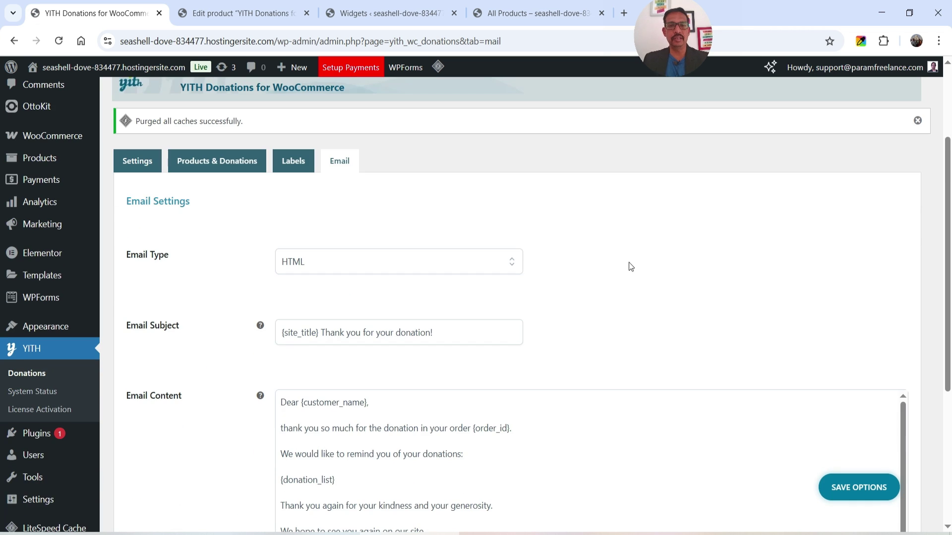
{"action": "scroll", "coordinate": [149, 283], "scroll_direction": "down", "scroll_amount": 3}
{"action": "scroll", "coordinate": [194, 256], "scroll_direction": "up", "scroll_amount": 1}
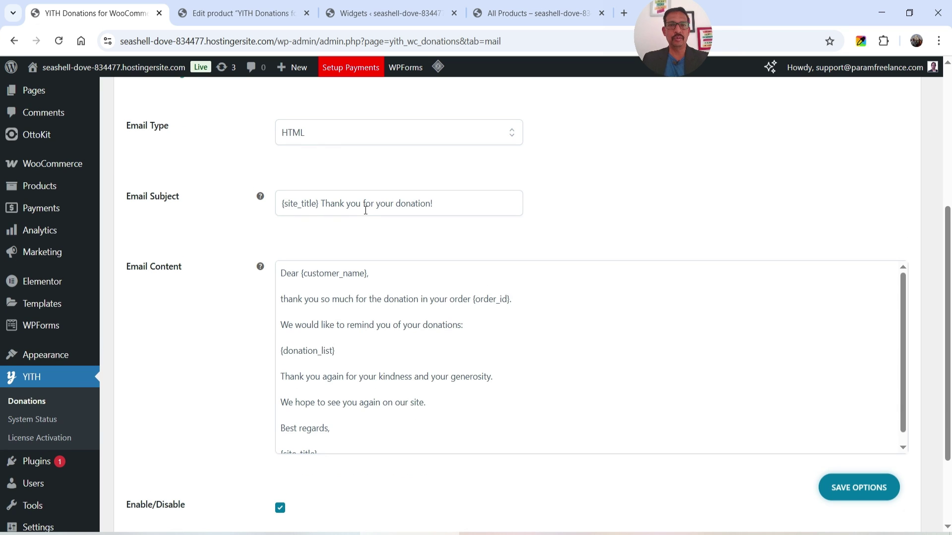
{"action": "scroll", "coordinate": [518, 219], "scroll_direction": "down", "scroll_amount": 1}
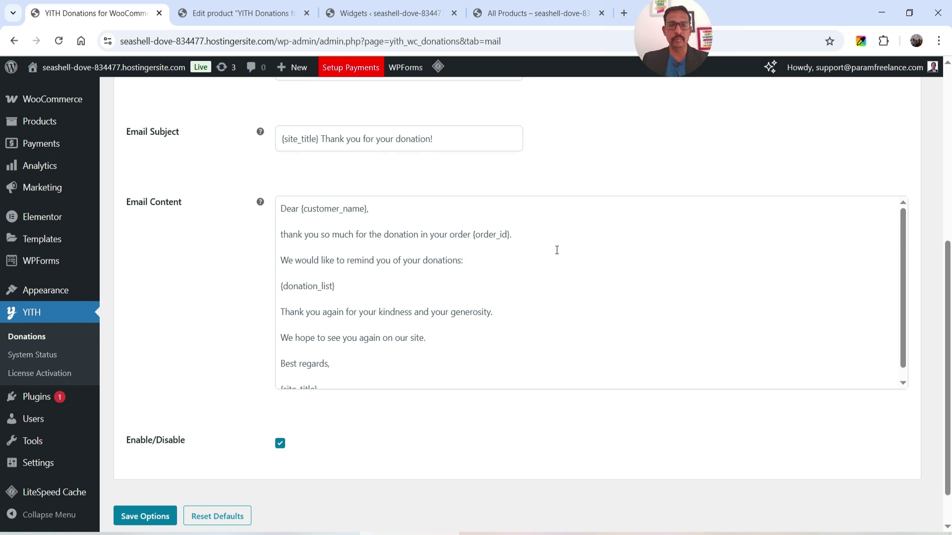
{"action": "scroll", "coordinate": [534, 245], "scroll_direction": "down", "scroll_amount": 1}
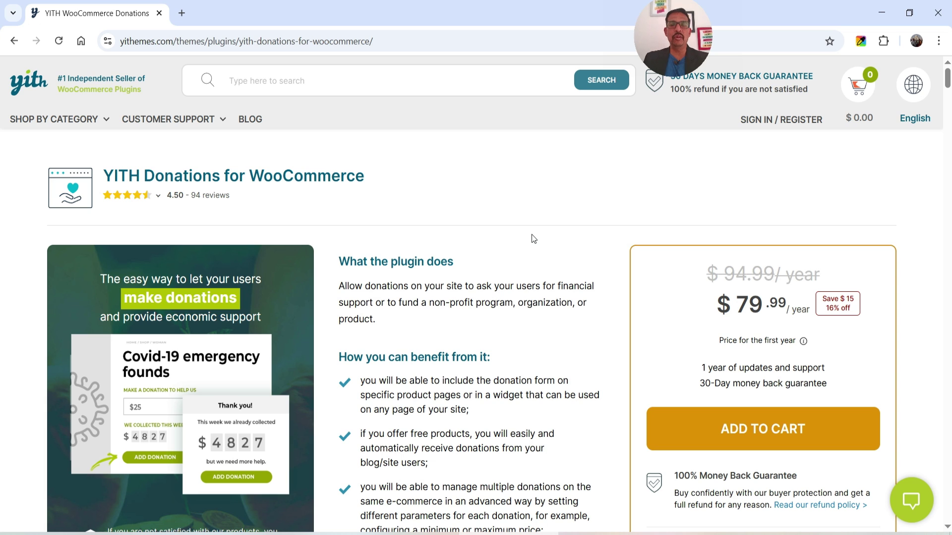